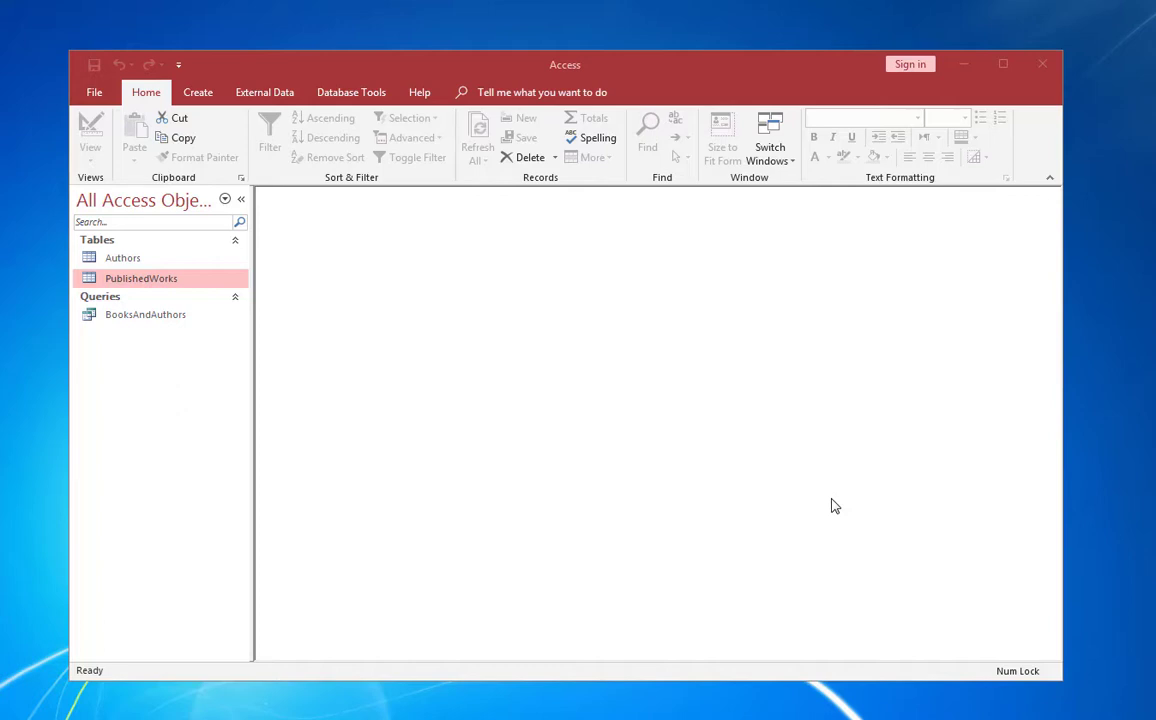
# Select the Authors and then the PublishedWorks table in the library database's Navigation Pane
pyautogui.click(115, 257)
pyautogui.click(116, 282)
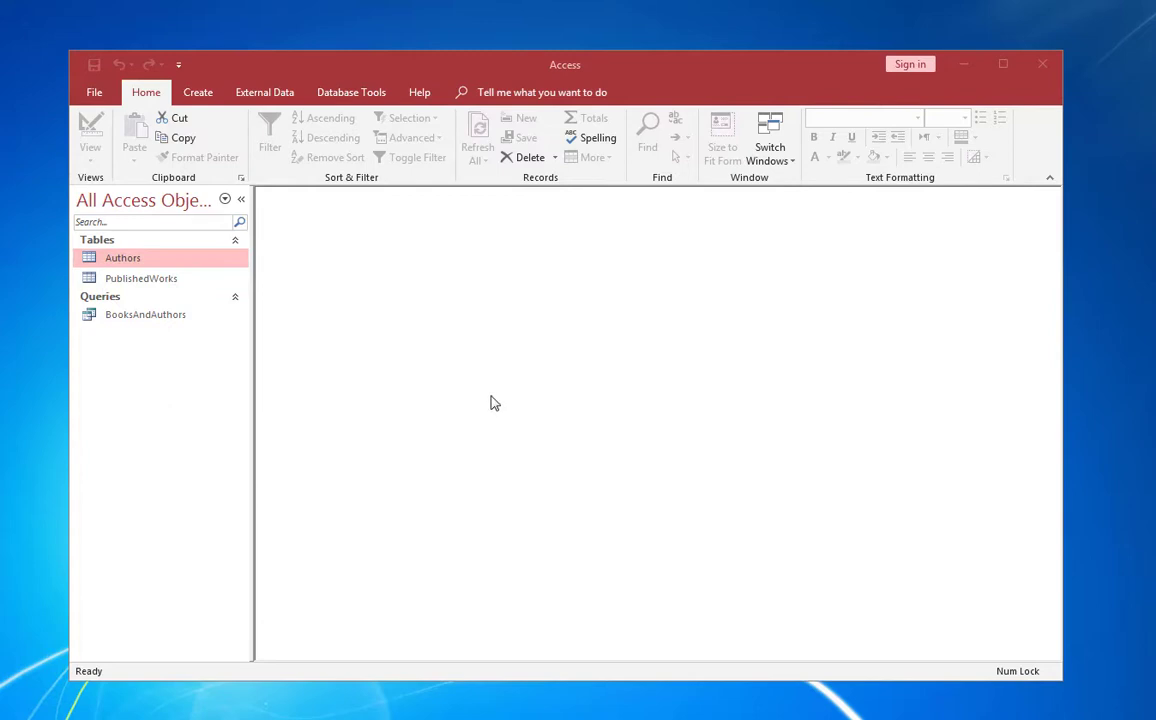
pyautogui.click(172, 278)
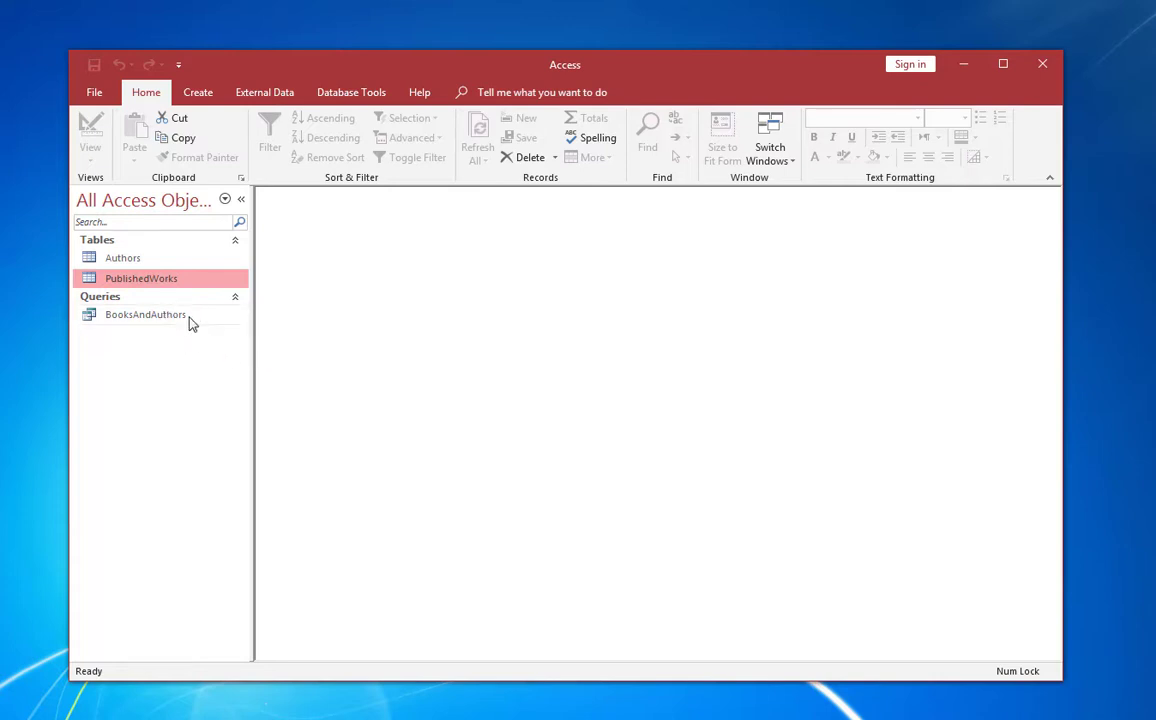
# Open the Authors table in Design view from its context menu
pyautogui.click(128, 260)
pyautogui.rightClick(129, 262)
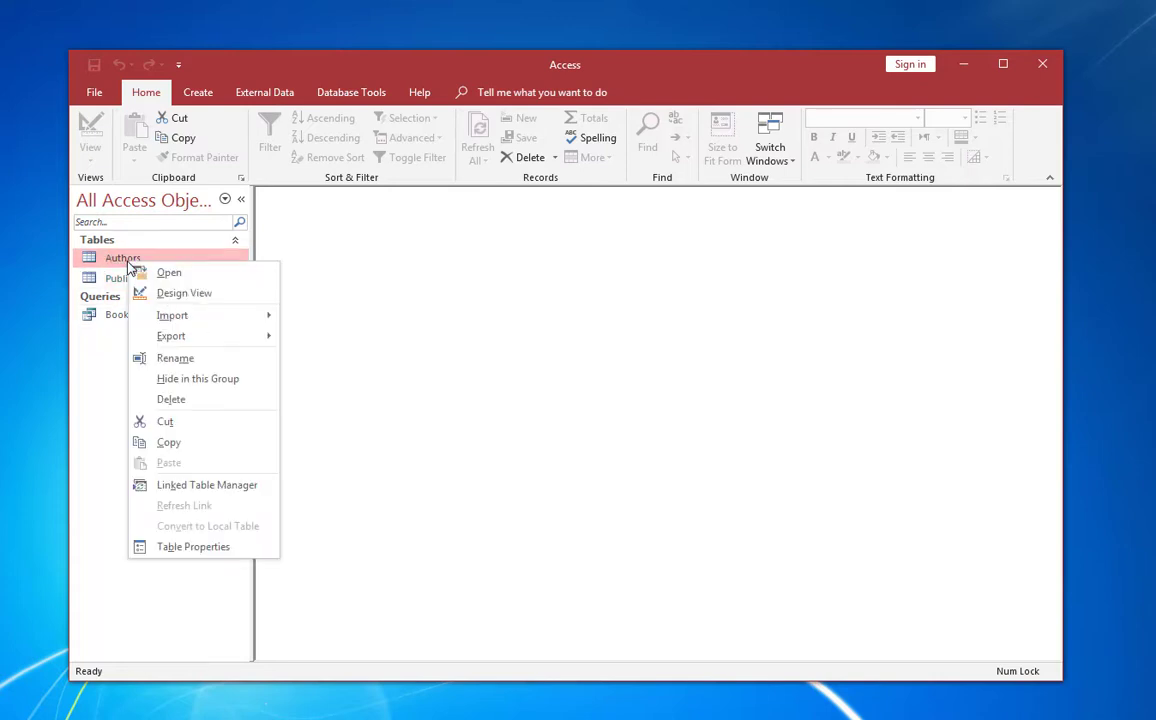
pyautogui.click(172, 293)
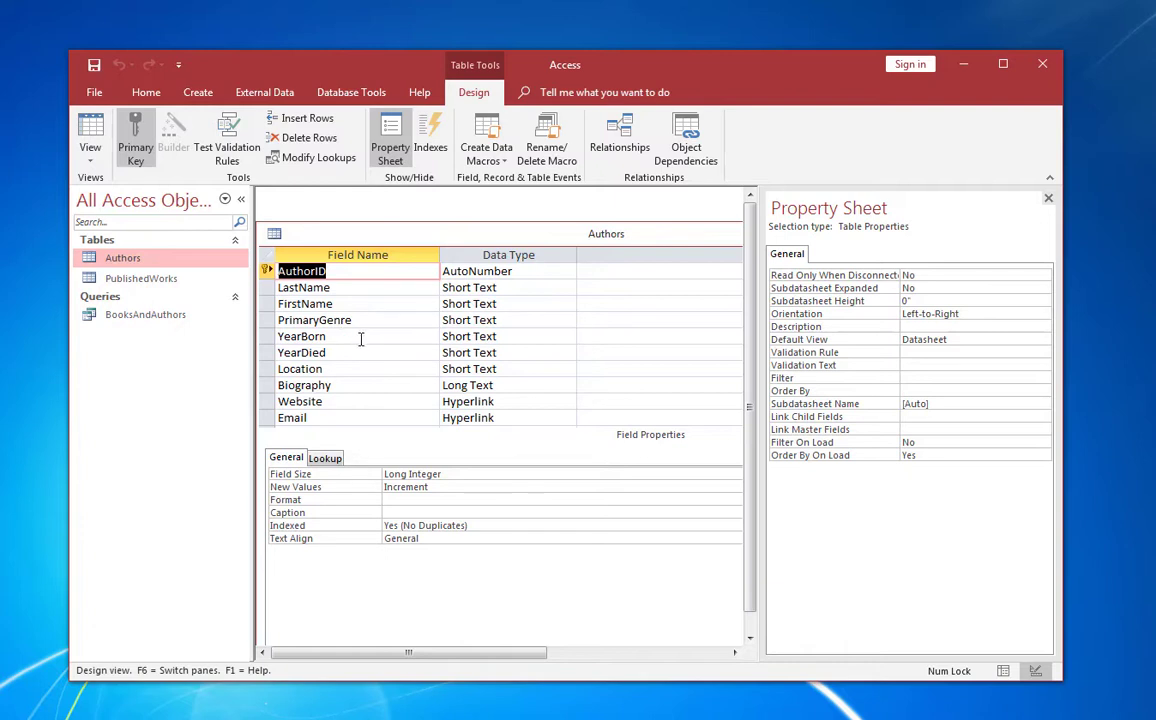
# Review the Location, Website, YearDied, FirstName and LastName field properties
pyautogui.click(348, 370)
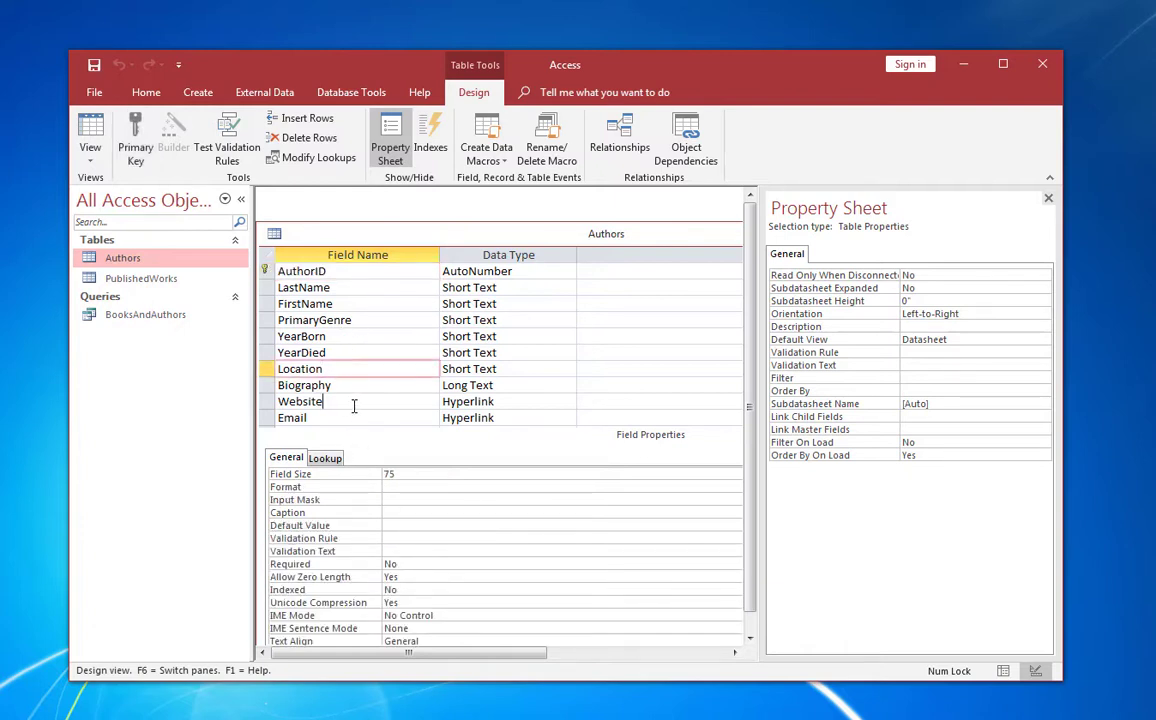
pyautogui.click(353, 400)
pyautogui.click(391, 353)
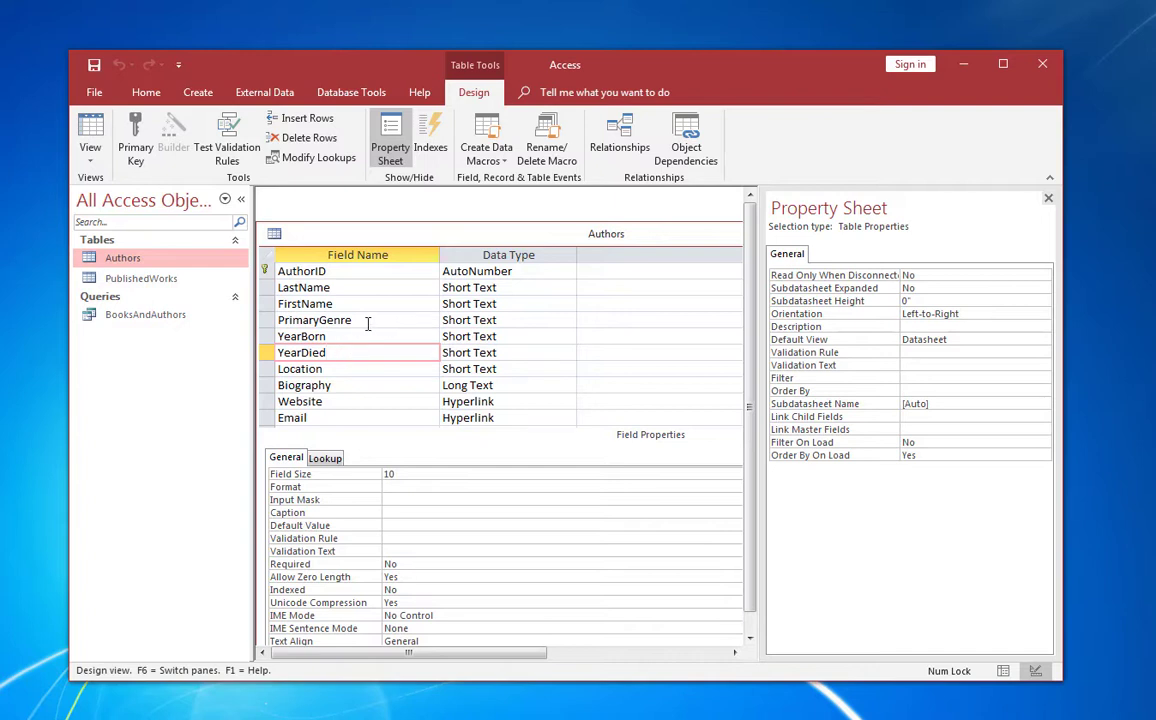
pyautogui.click(370, 305)
pyautogui.click(387, 287)
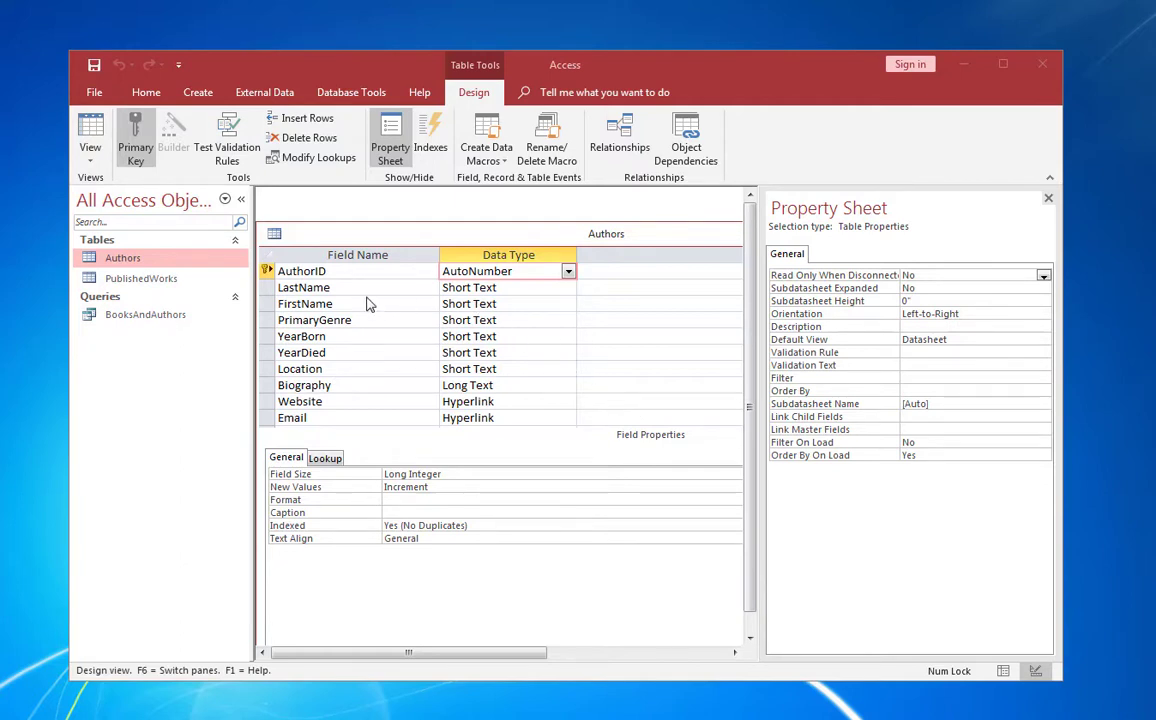
# Inspect the AuthorID row's Primary Key option and its AutoNumber settings
pyautogui.click(350, 271)
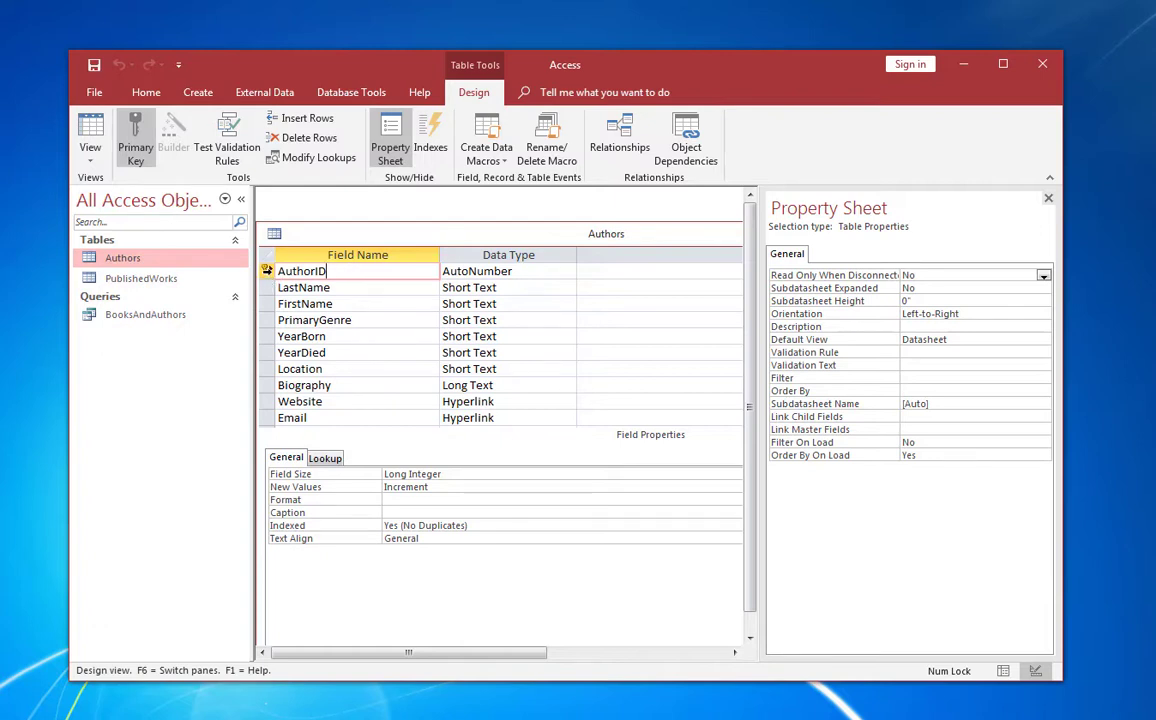
pyautogui.click(266, 272)
pyautogui.rightClick(266, 273)
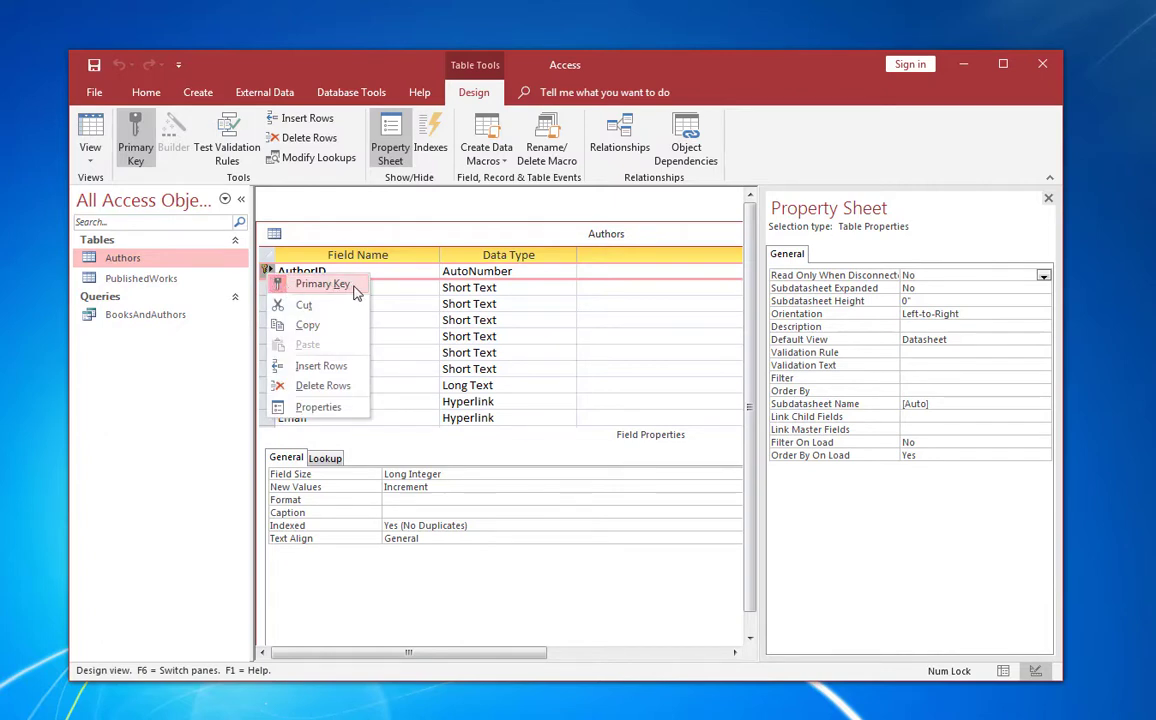
pyautogui.click(607, 304)
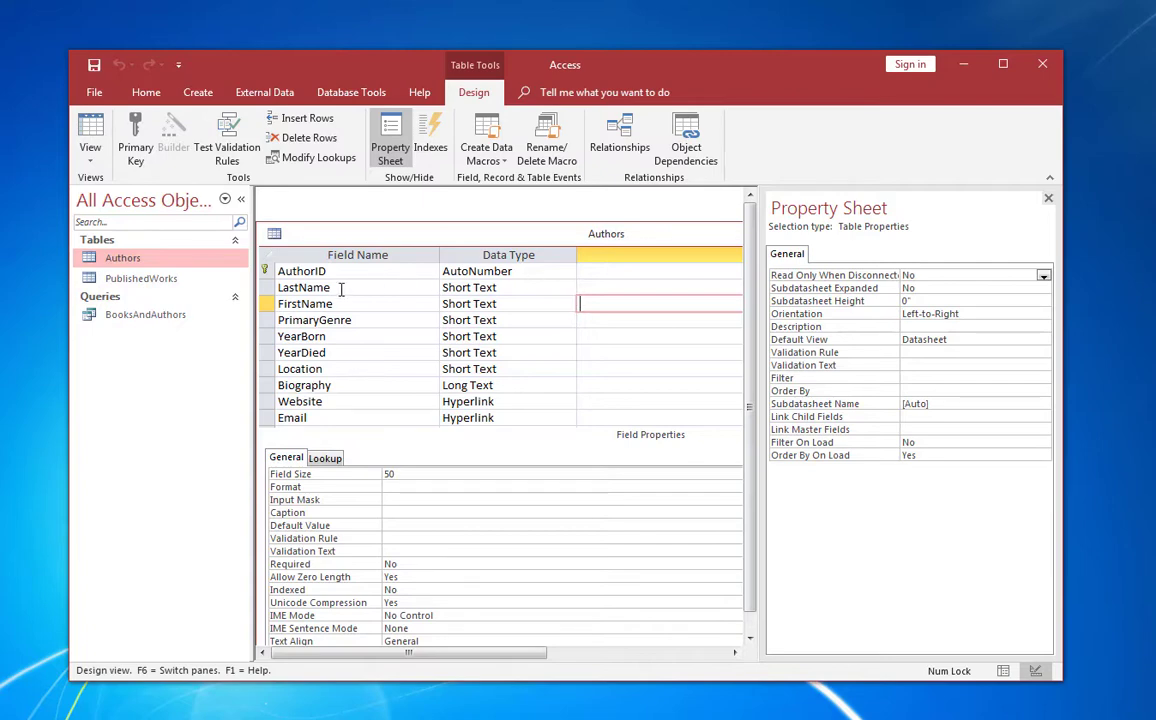
pyautogui.click(300, 271)
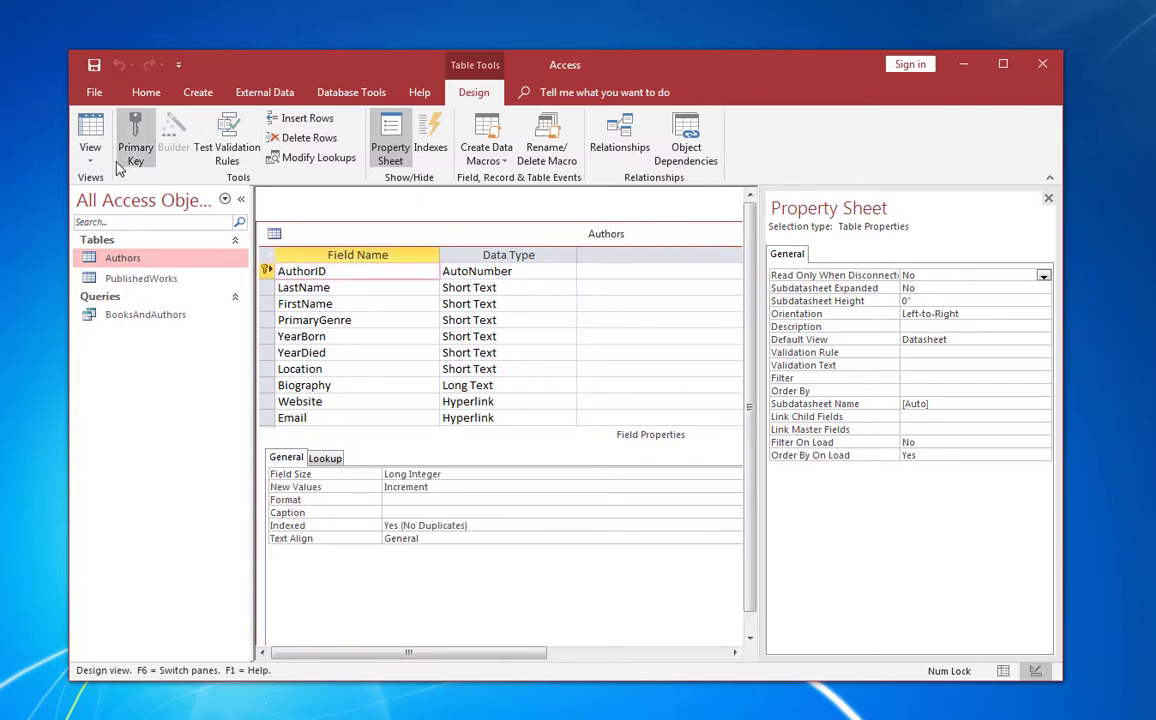
# Switch Authors to Datasheet view and step through the Michener, Heinlein and Rowling records
pyautogui.click(89, 130)
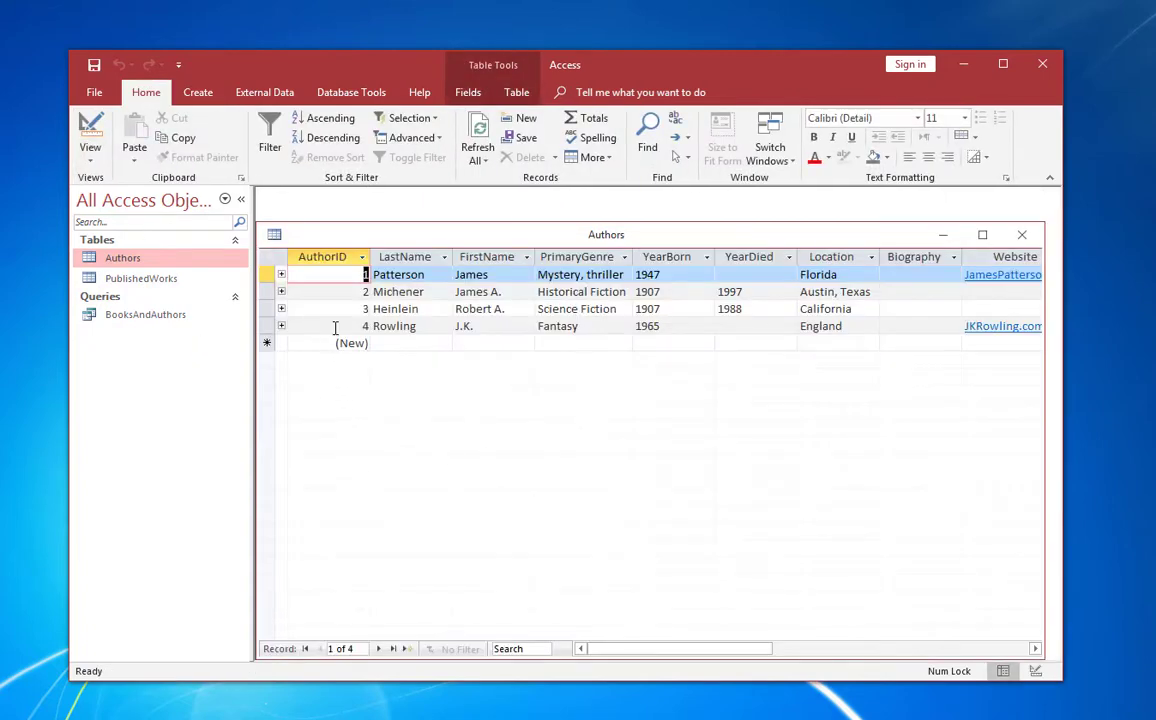
pyautogui.click(333, 277)
pyautogui.click(342, 295)
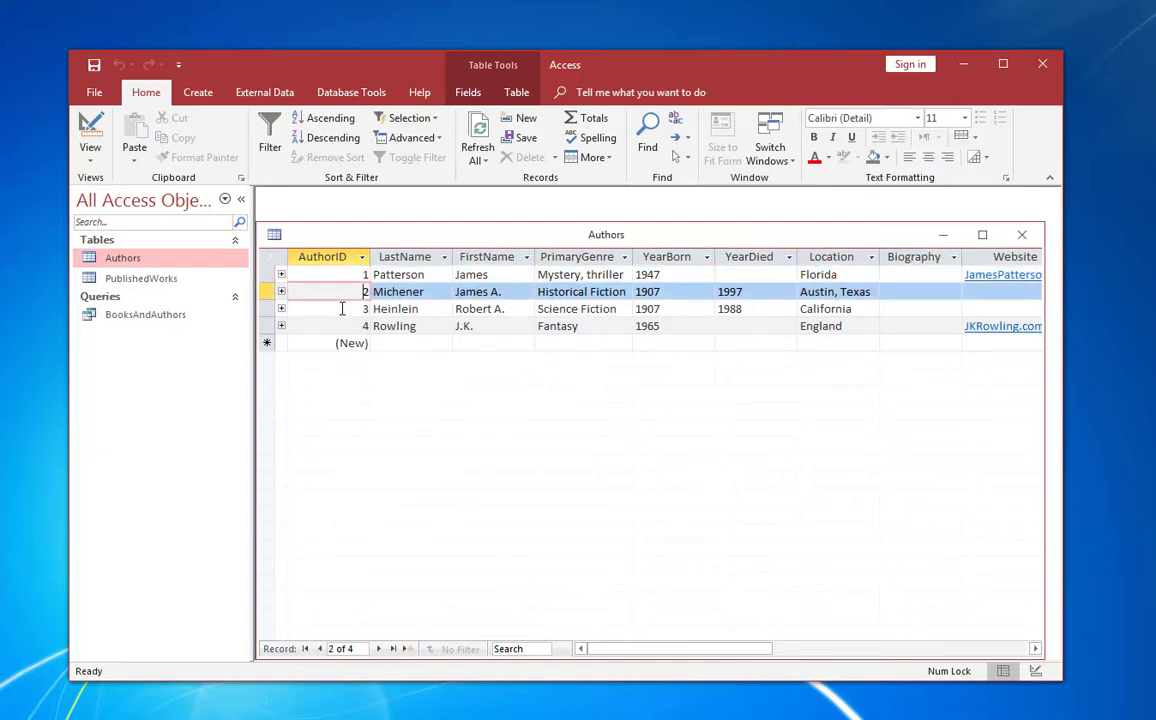
pyautogui.click(337, 314)
pyautogui.click(342, 327)
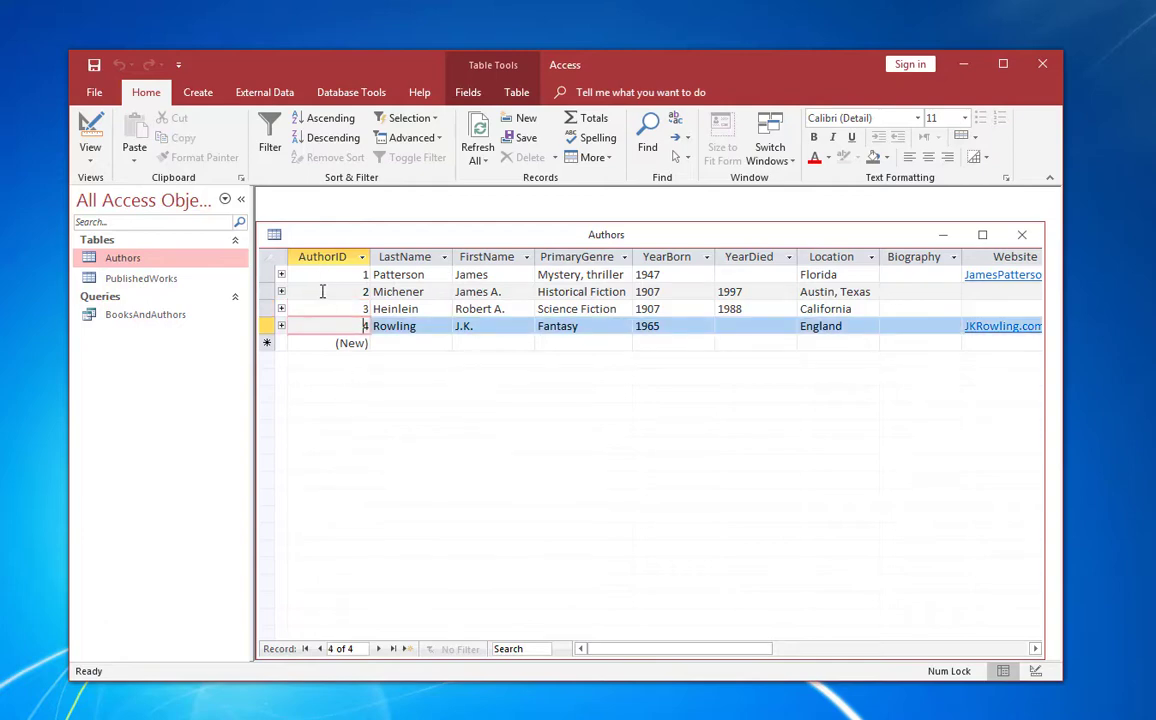
# Return to Design view and check the AuthorID, PrimaryGenre and Website data types
pyautogui.click(95, 150)
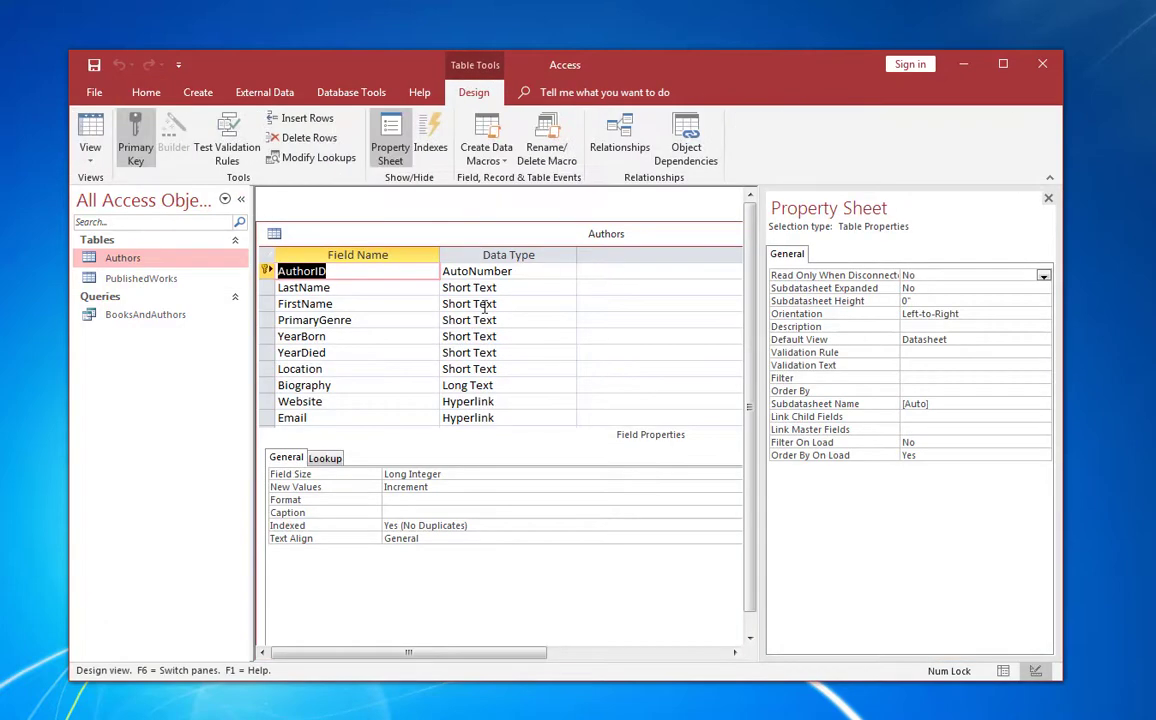
pyautogui.click(543, 271)
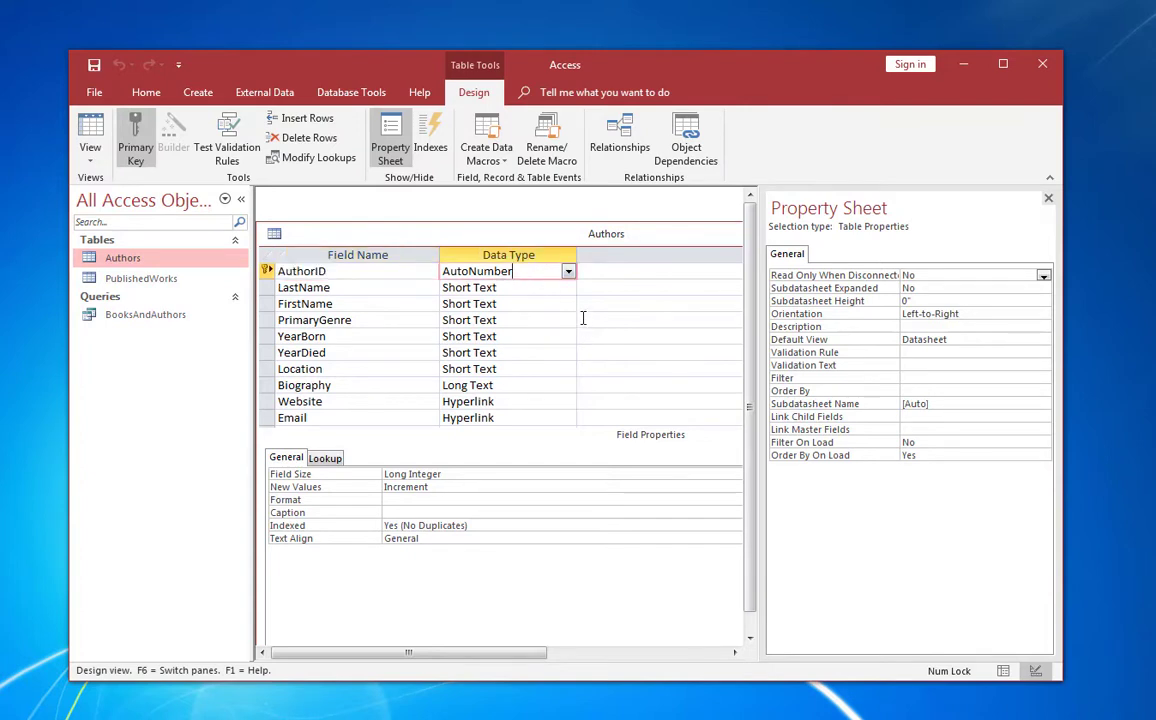
pyautogui.click(506, 320)
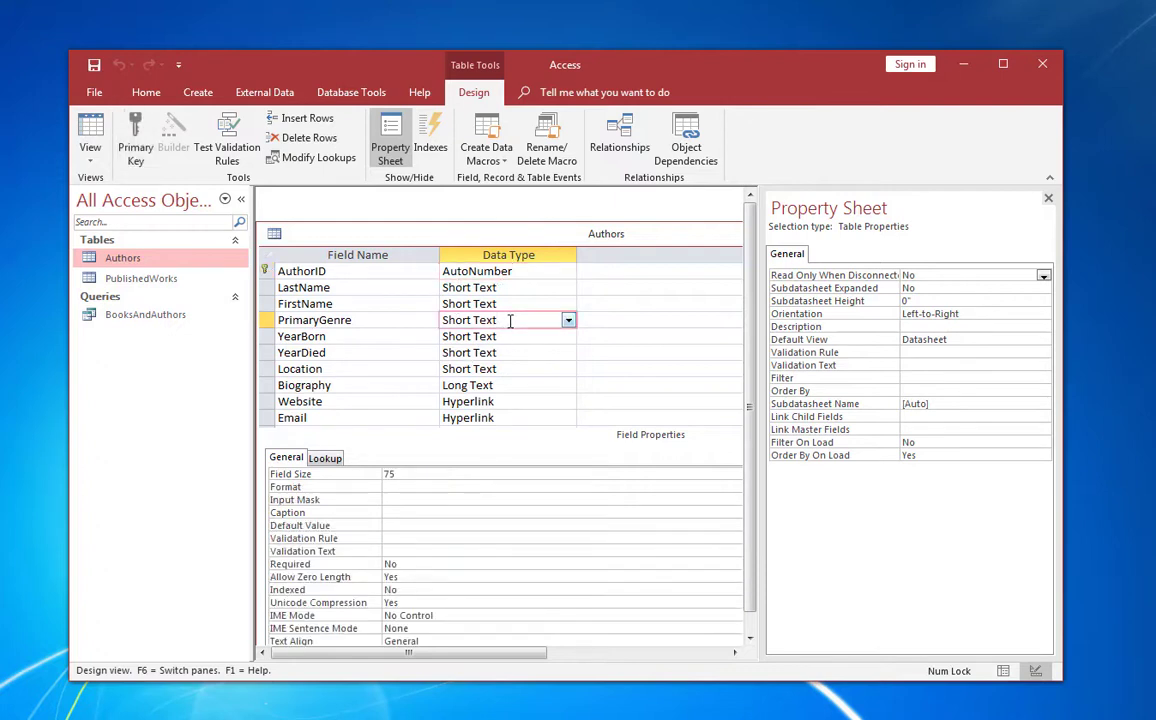
pyautogui.click(519, 401)
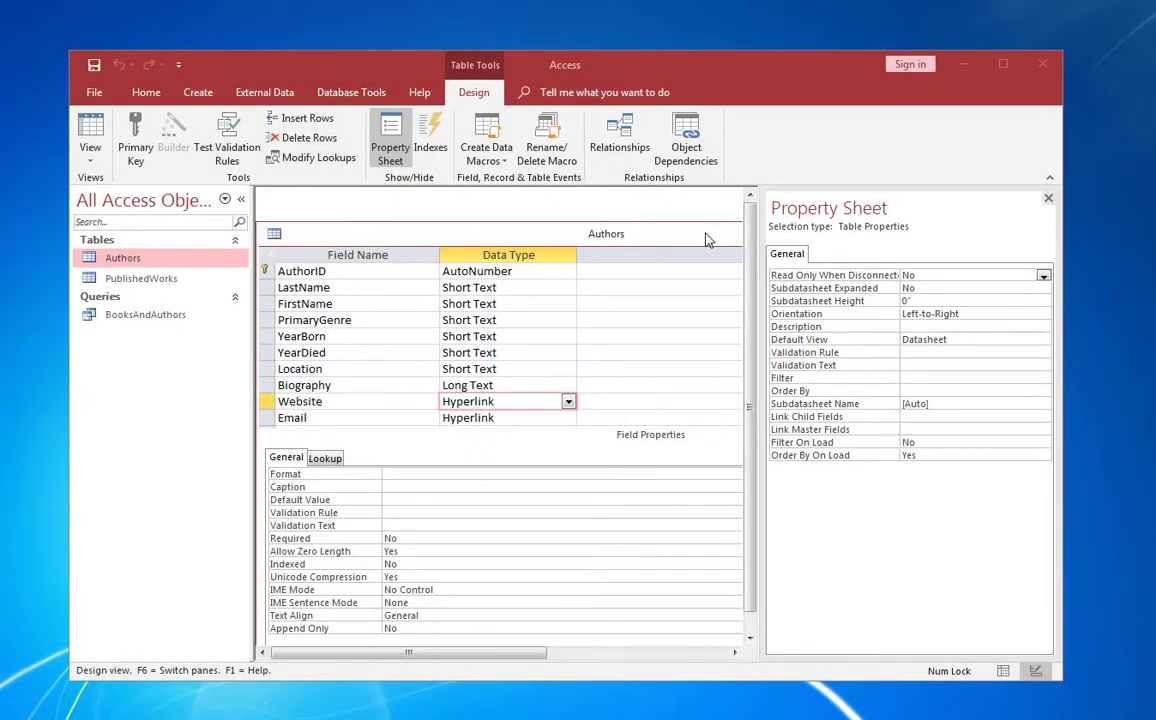
pyautogui.moveTo(705, 238); pyautogui.dragTo(607, 312)
# Close the Authors table and open PublishedWorks in Design view
pyautogui.click(614, 290)
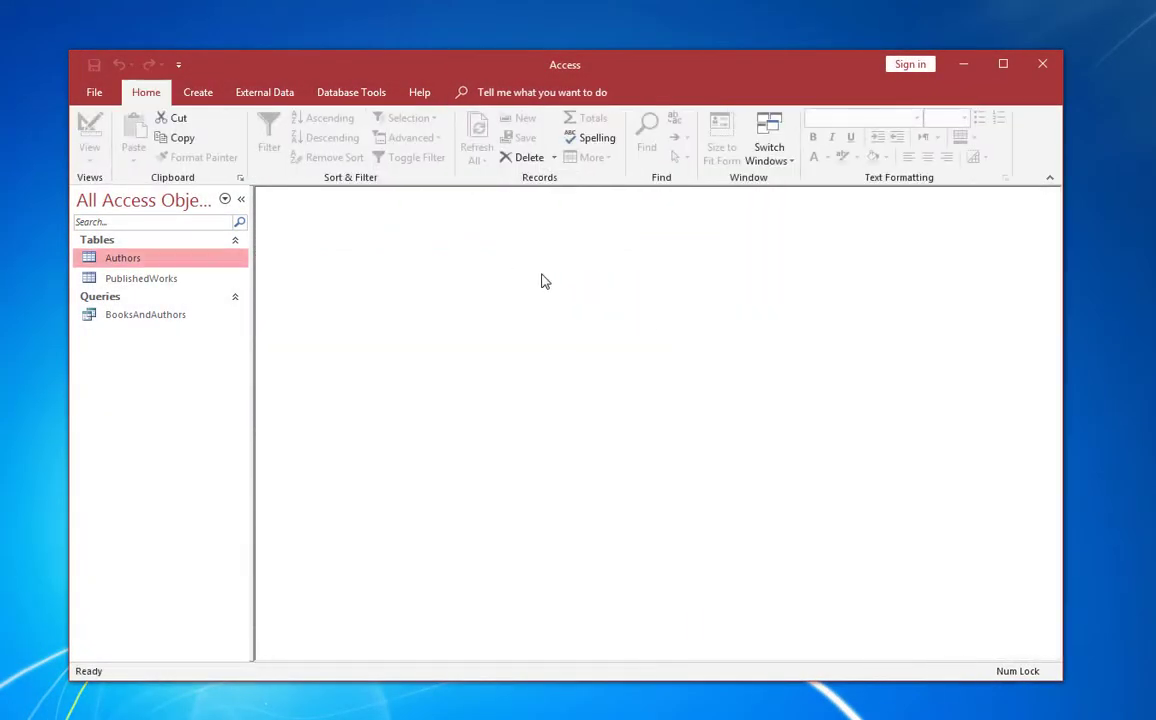
pyautogui.click(141, 283)
pyautogui.rightClick(141, 286)
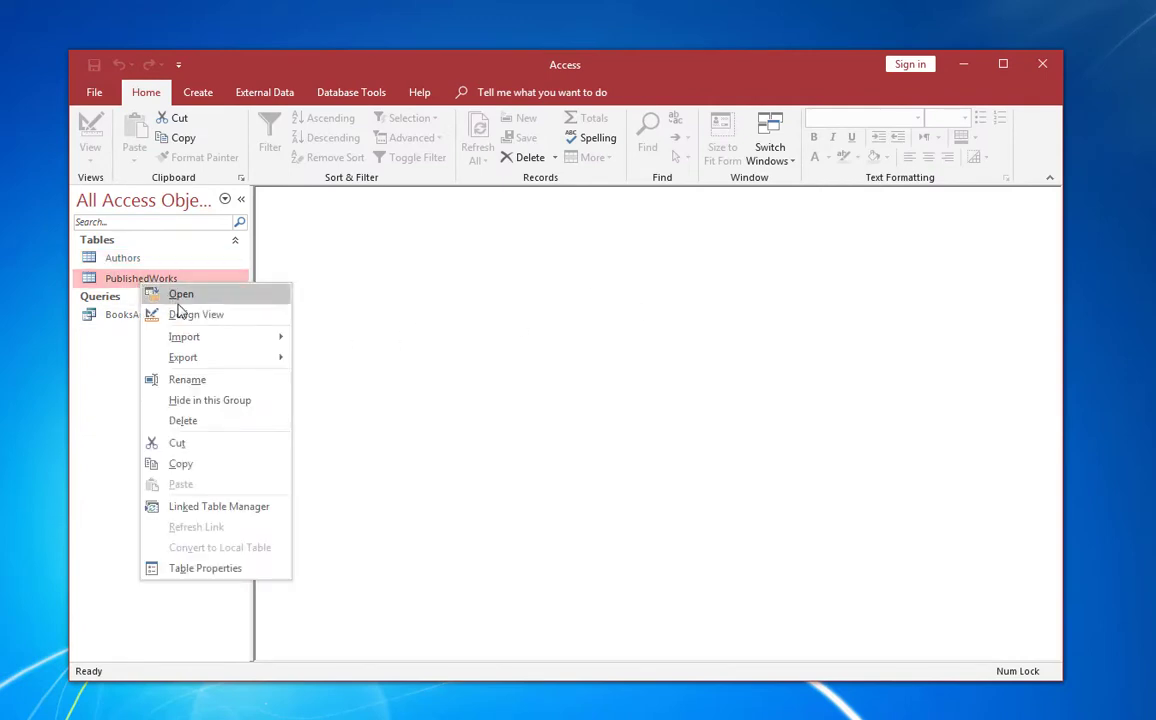
pyautogui.click(186, 316)
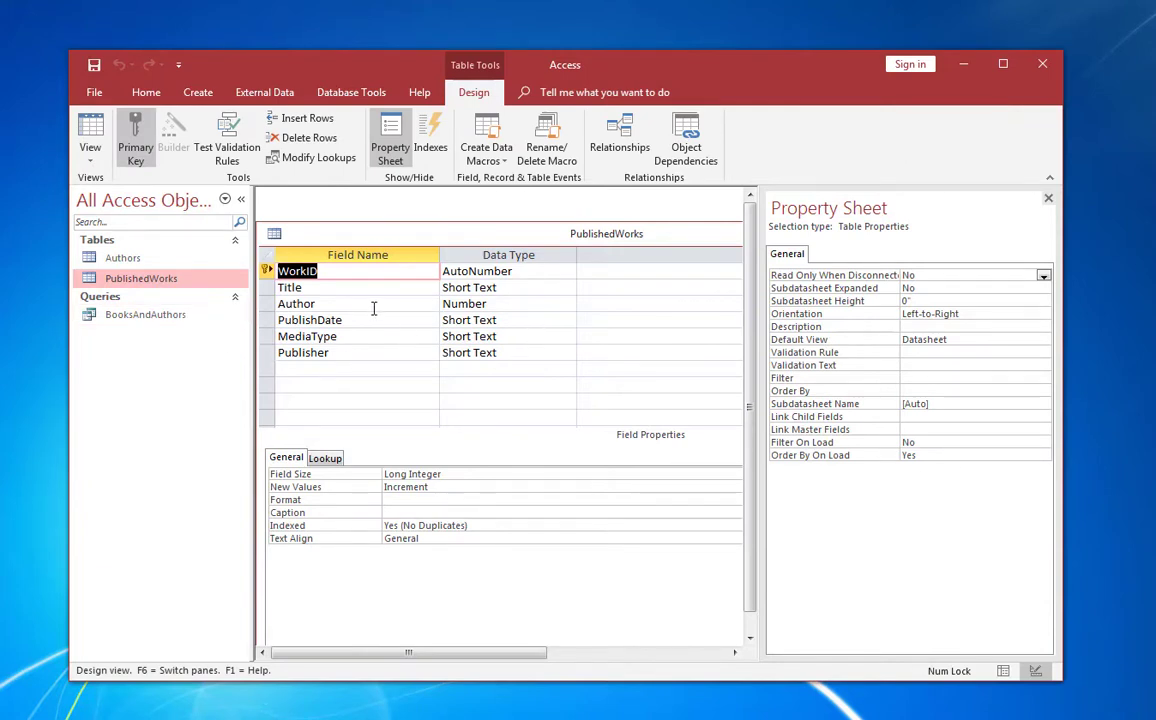
# Inspect the Title and numeric Author fields, then show PublishedWorks as a datasheet
pyautogui.click(352, 287)
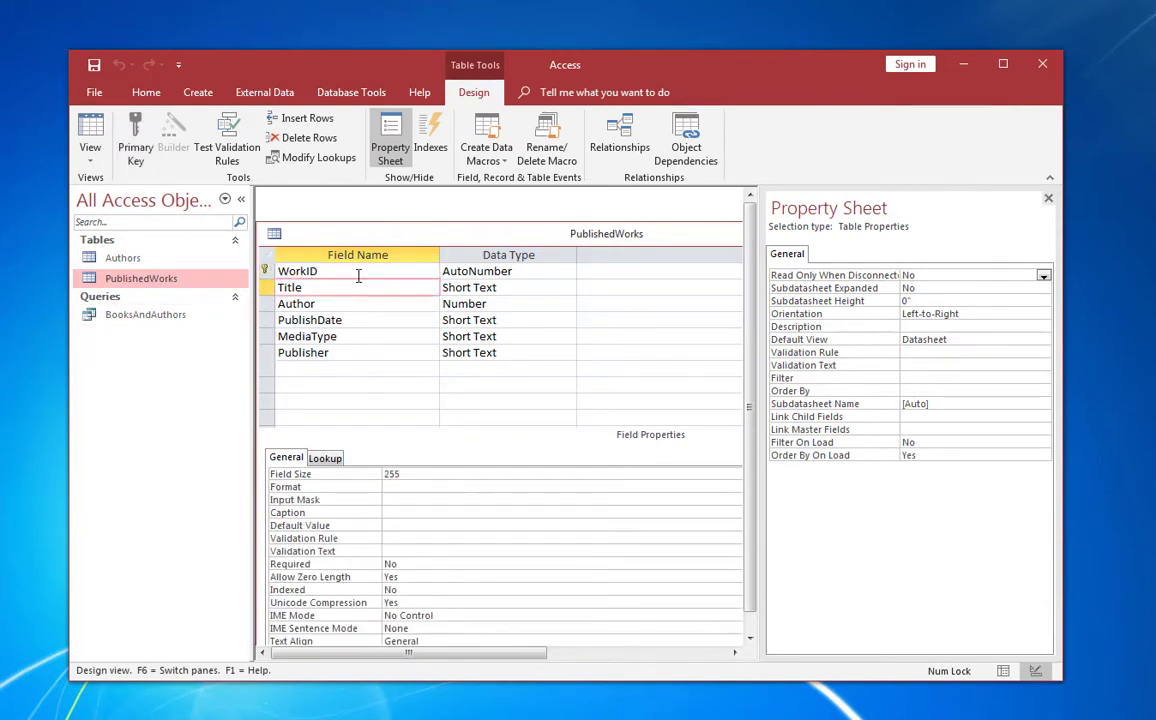
pyautogui.click(360, 272)
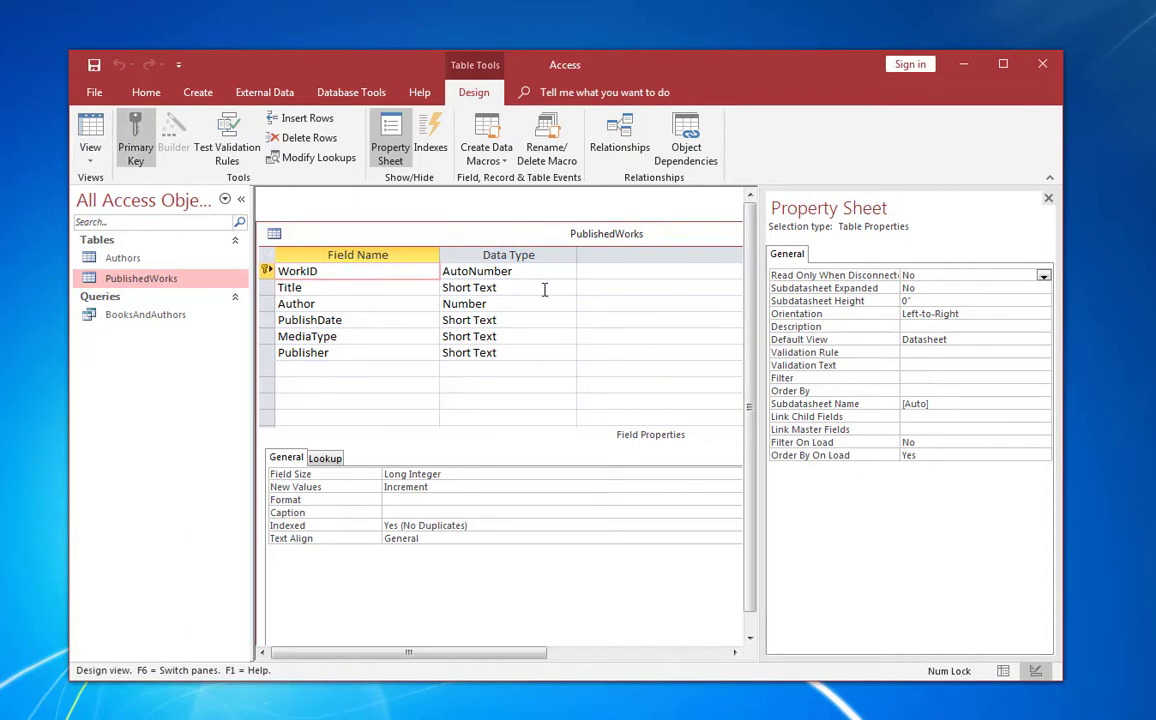
pyautogui.click(340, 304)
pyautogui.click(268, 303)
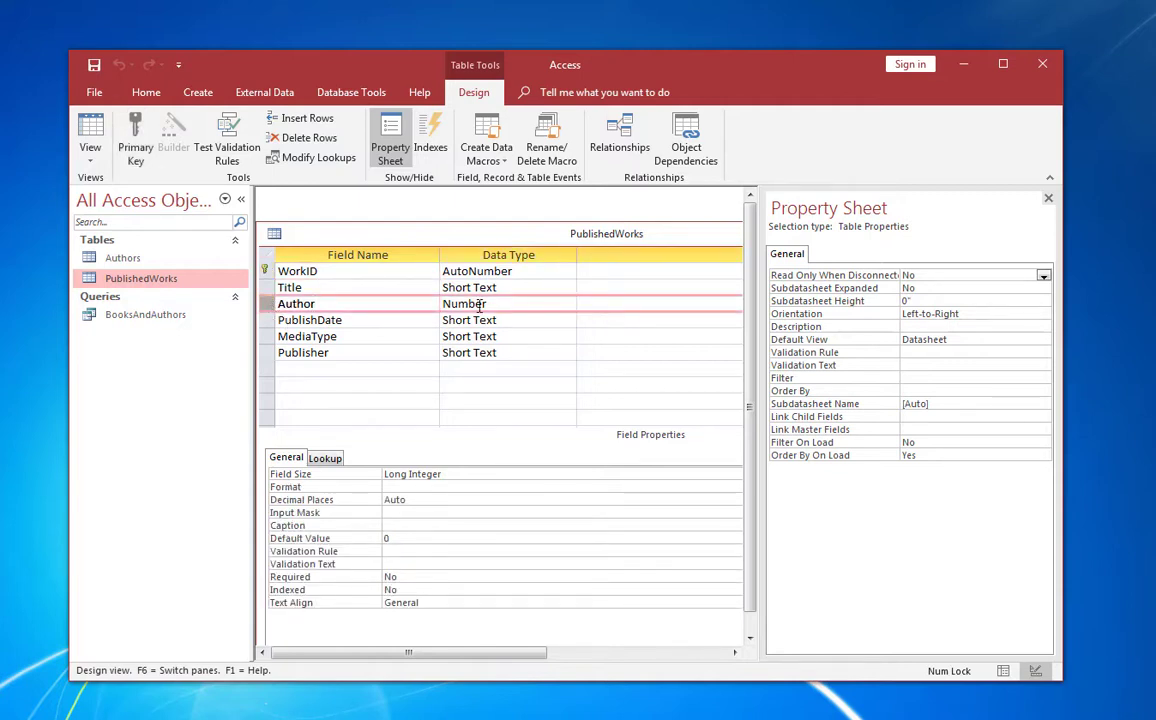
pyautogui.click(91, 135)
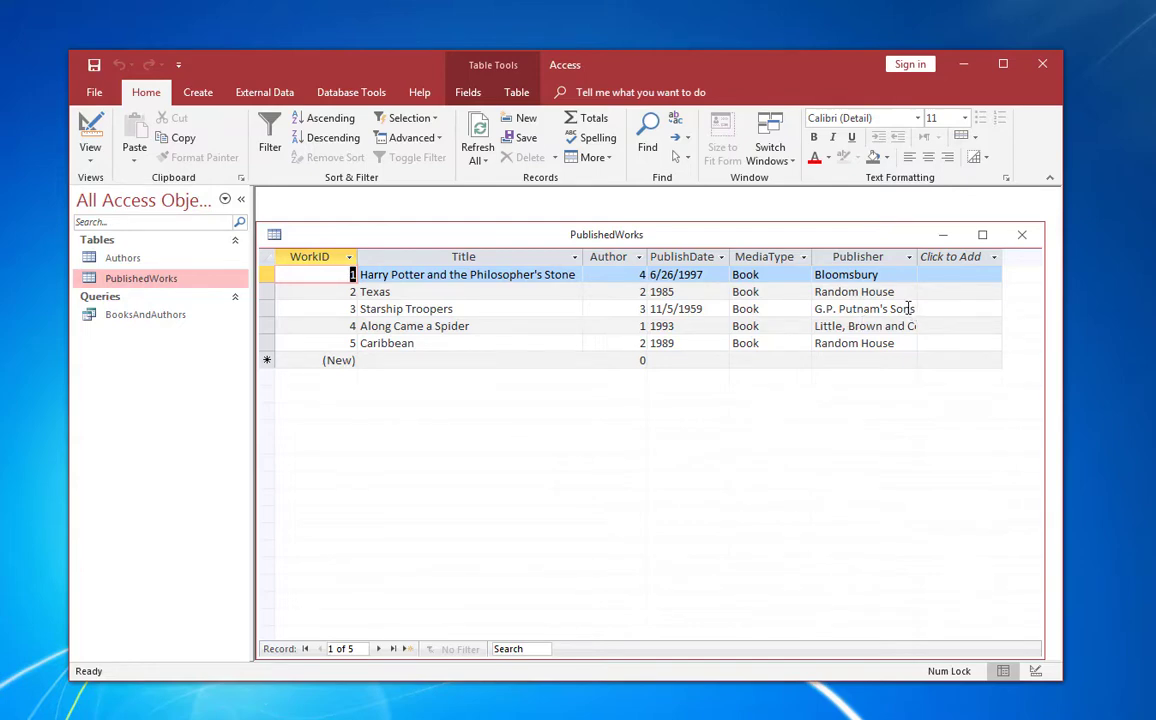
# Check the Author numbers of the first books, including Starship Troopers
pyautogui.click(606, 275)
pyautogui.click(608, 309)
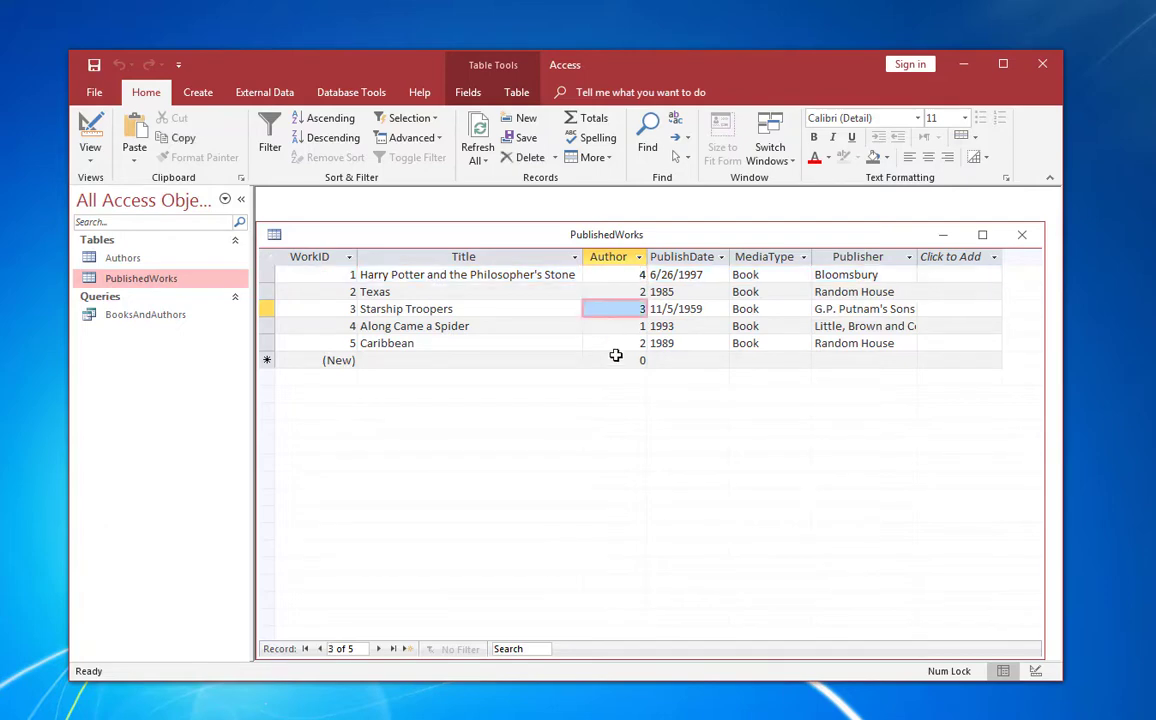
pyautogui.press('Down')
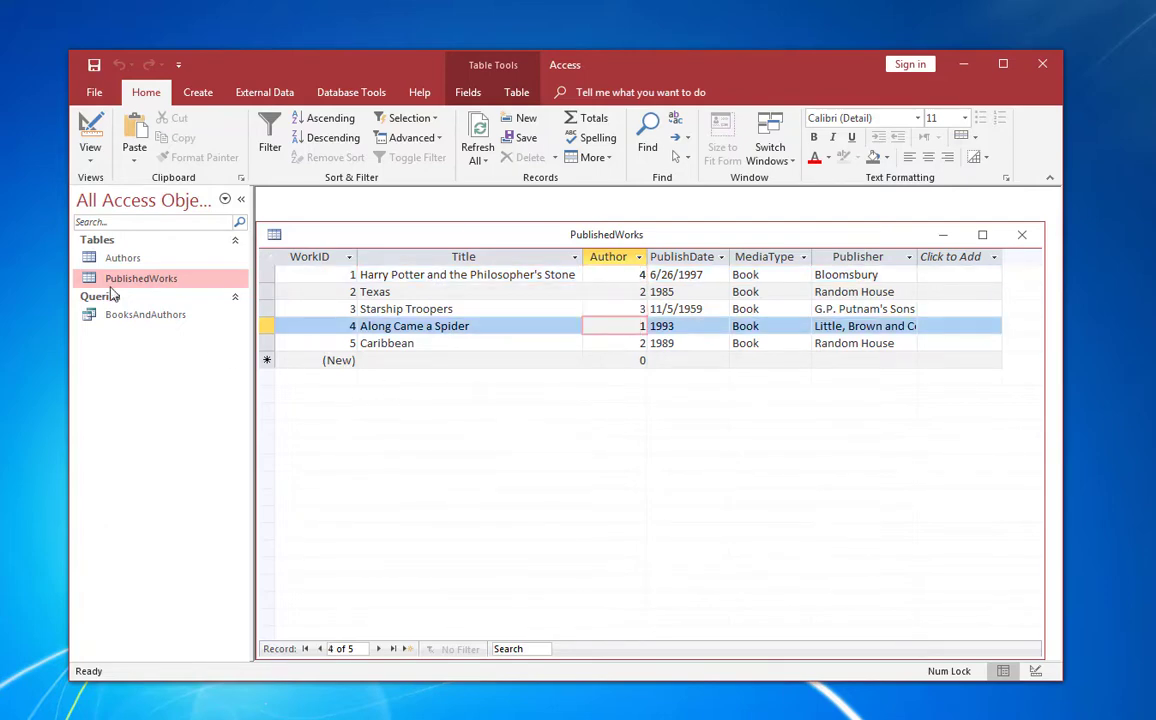
# Open the Authors datasheet and arrange it above the PublishedWorks datasheet
pyautogui.doubleClick(124, 258)
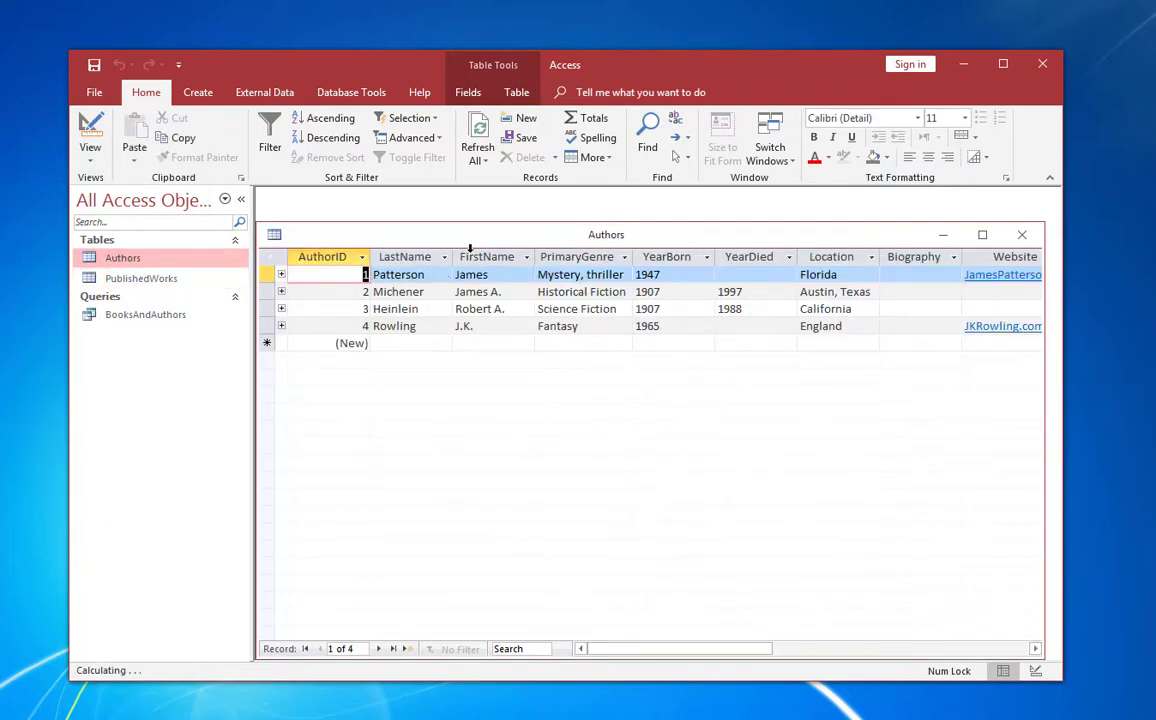
pyautogui.moveTo(472, 244); pyautogui.dragTo(590, 452)
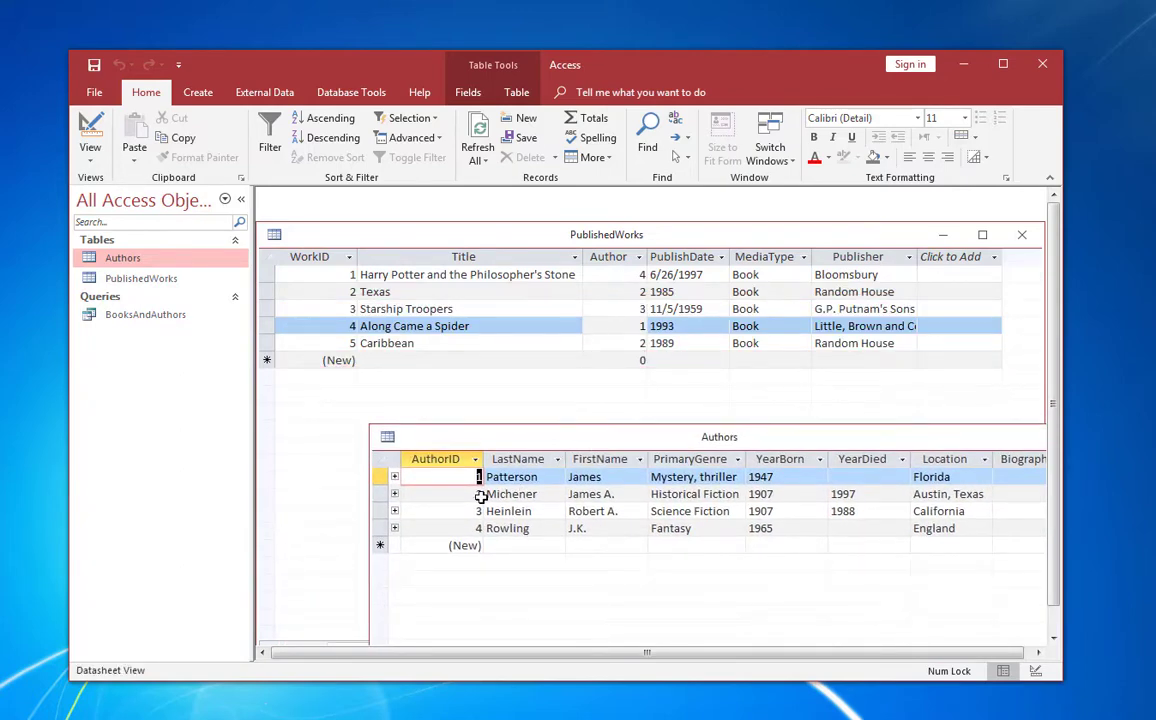
pyautogui.click(533, 494)
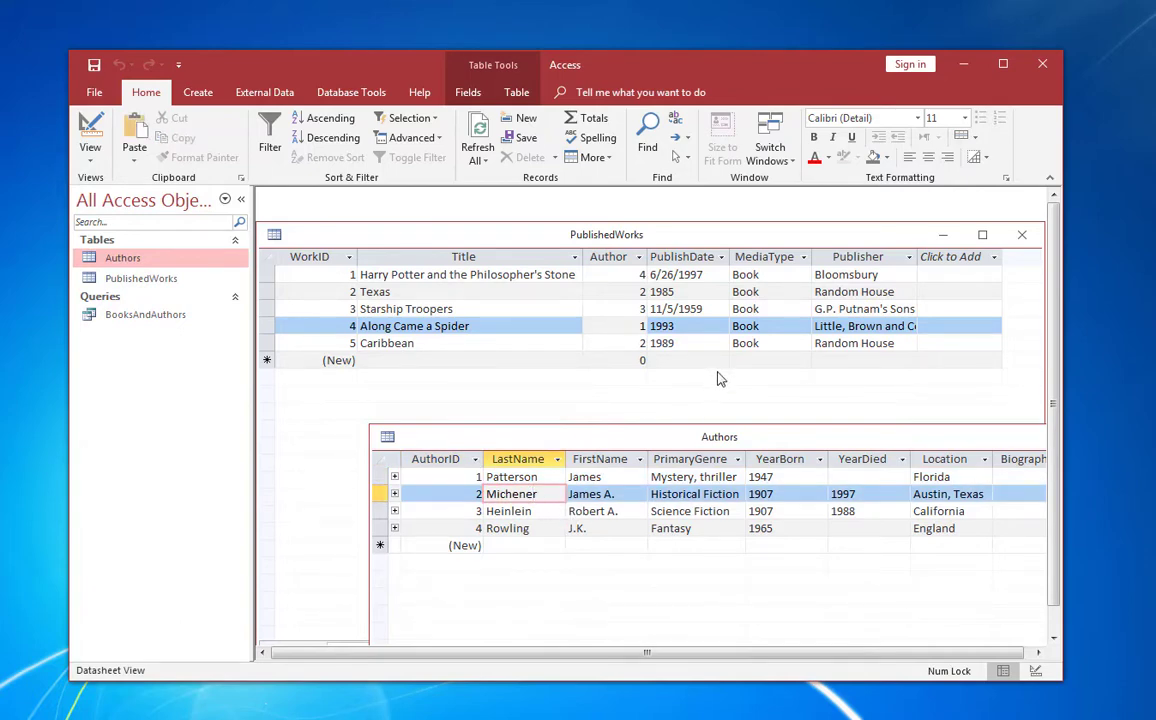
pyautogui.click(620, 274)
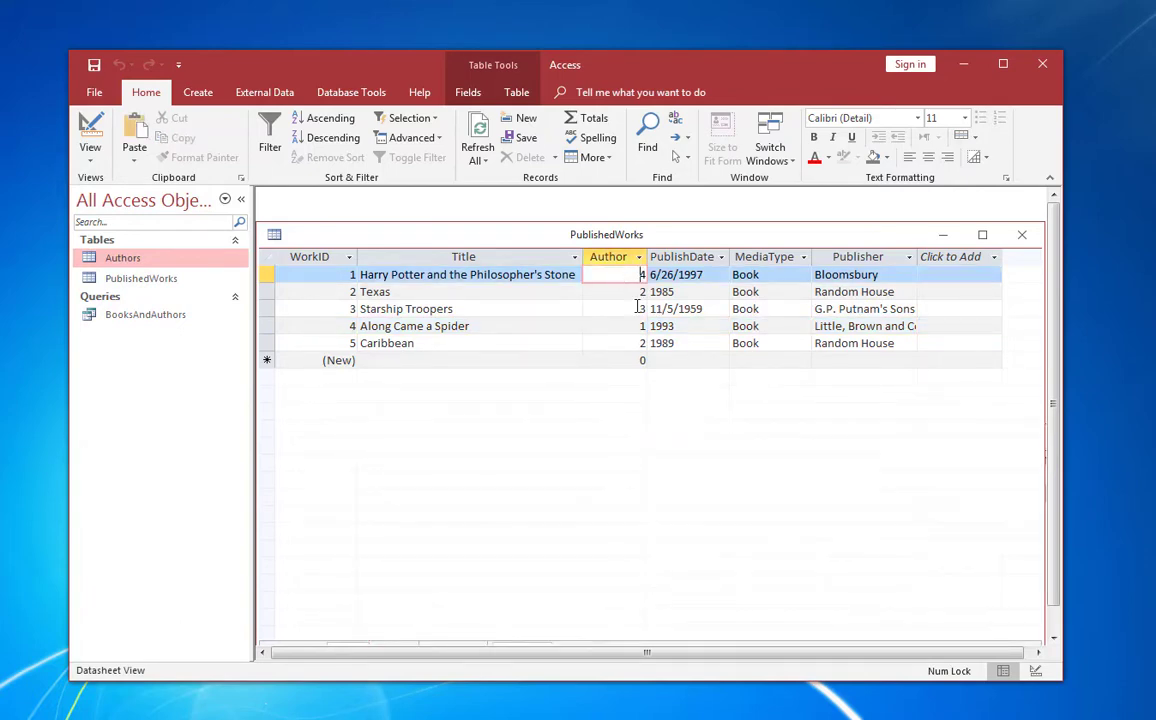
pyautogui.moveTo(563, 240); pyautogui.dragTo(470, 327)
pyautogui.click(608, 442)
pyautogui.moveTo(913, 521); pyautogui.dragTo(580, 483)
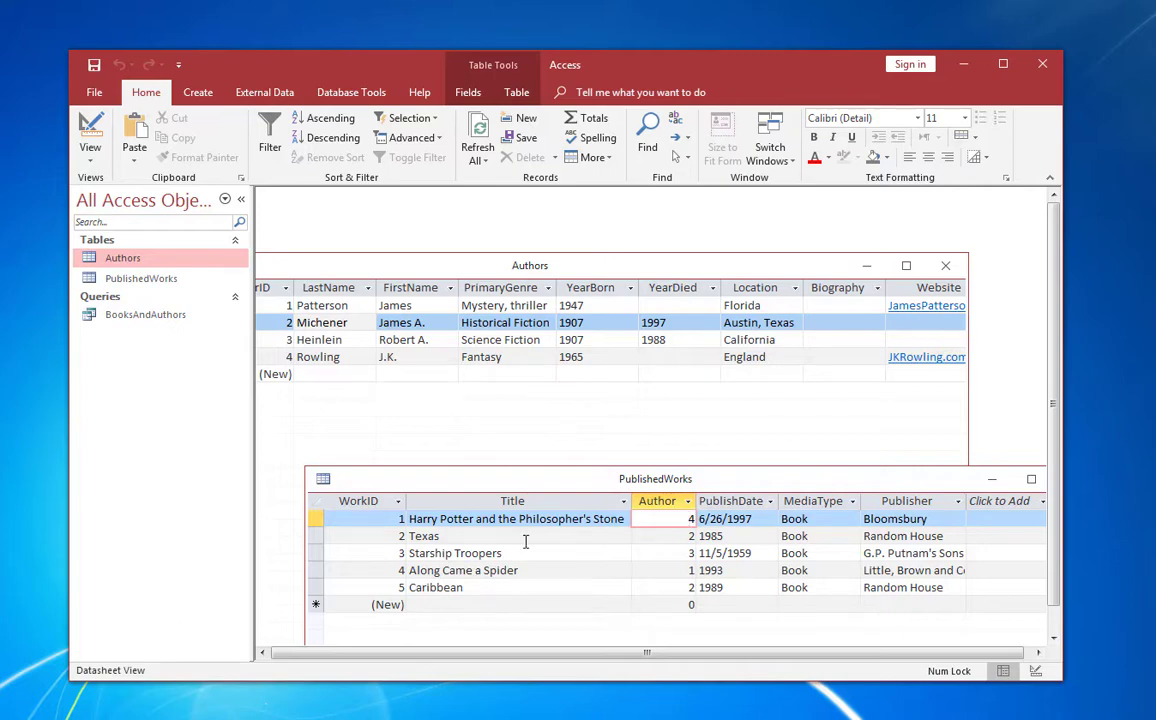
# Move the PublishedWorks datasheet about 70 px higher beneath the Authors table
pyautogui.moveTo(640, 485); pyautogui.dragTo(654, 414)
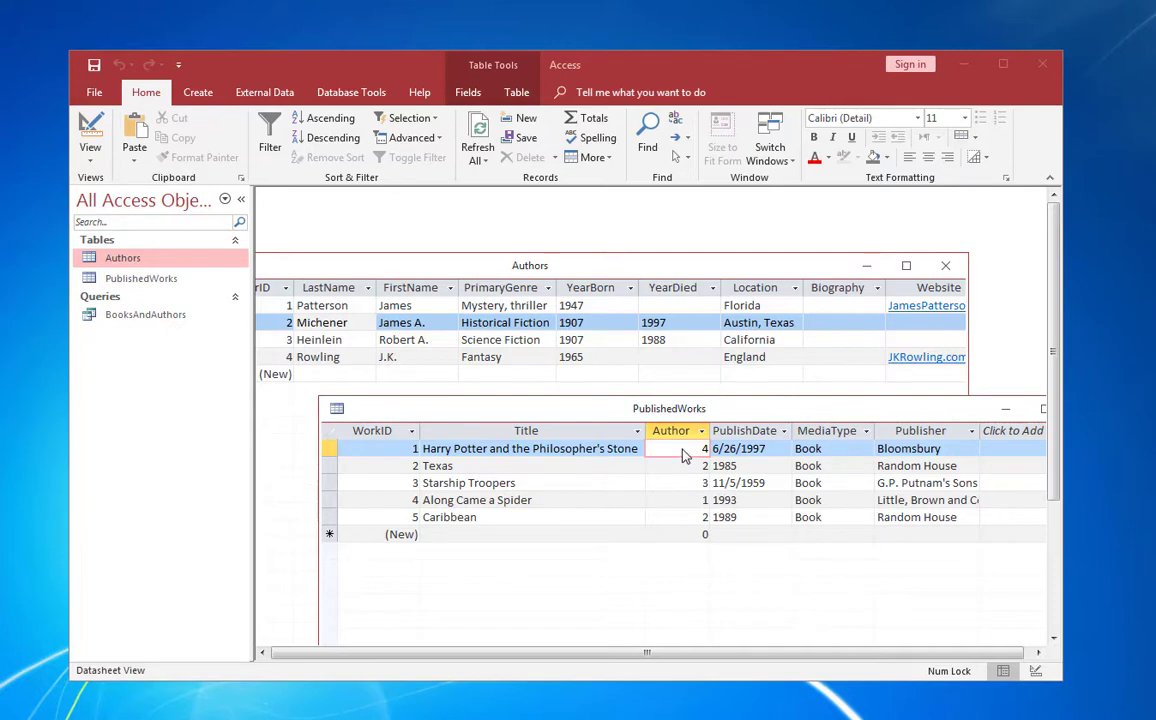
# Compare the Author numbers of Along Came a Spider, Texas, Harry Potter and Starship Troopers, then bring Authors forward
pyautogui.click(690, 501)
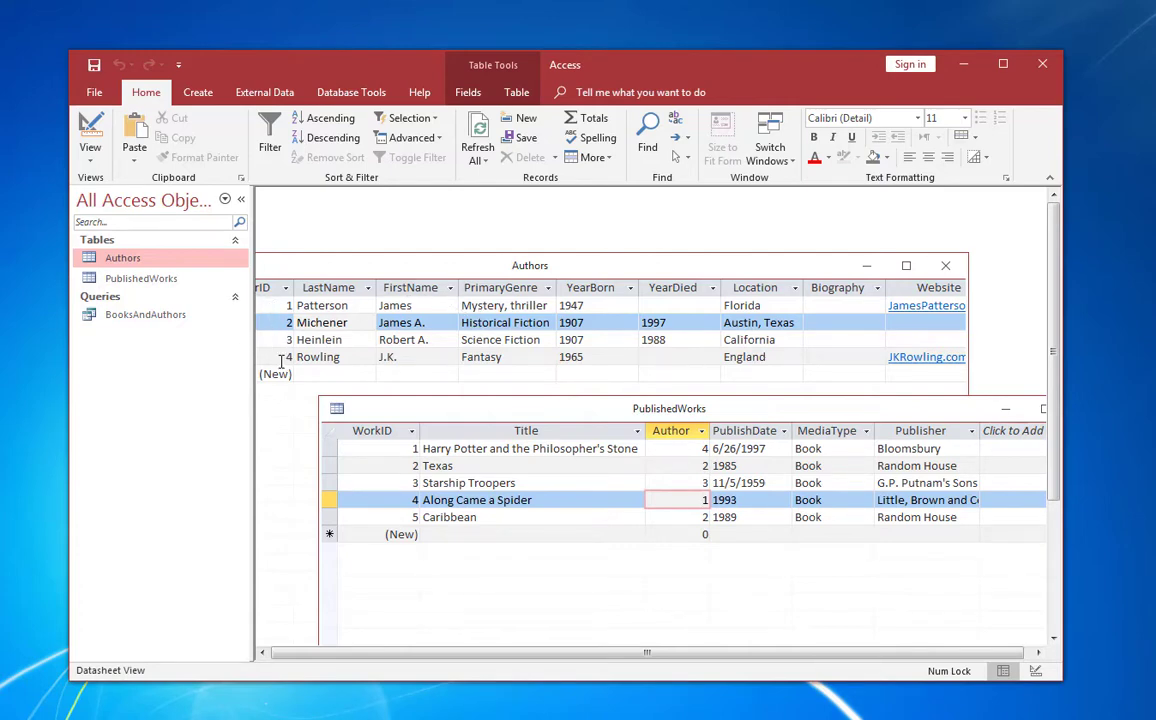
pyautogui.click(686, 465)
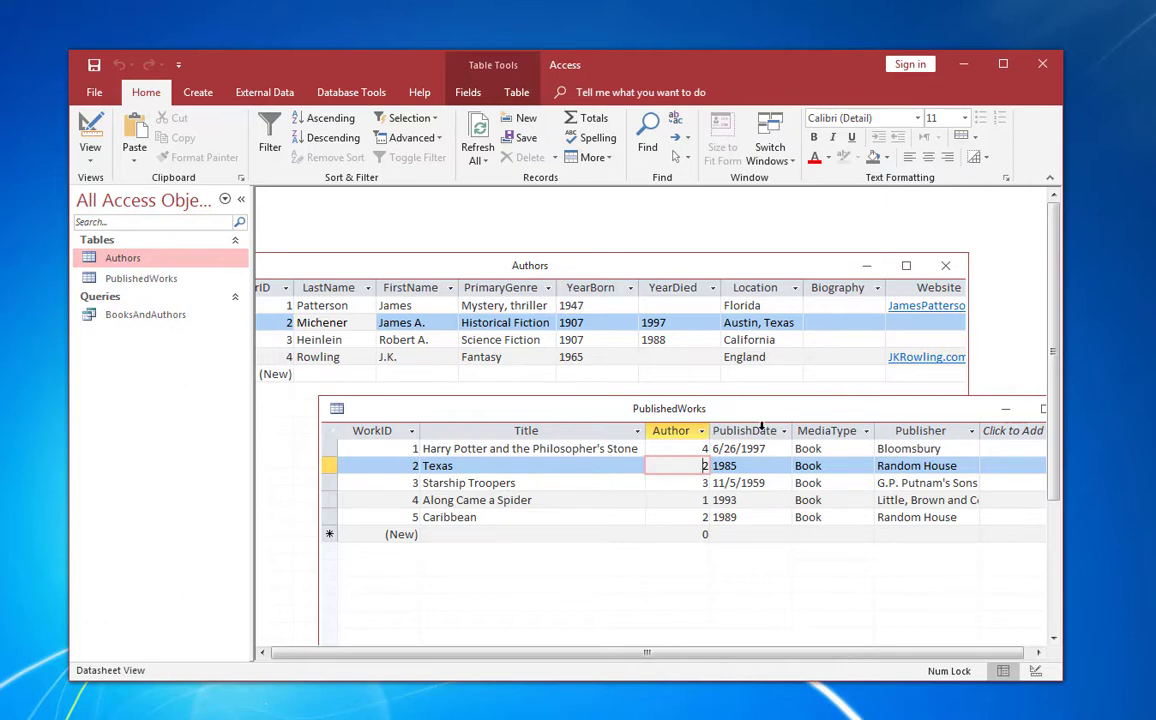
pyautogui.click(681, 452)
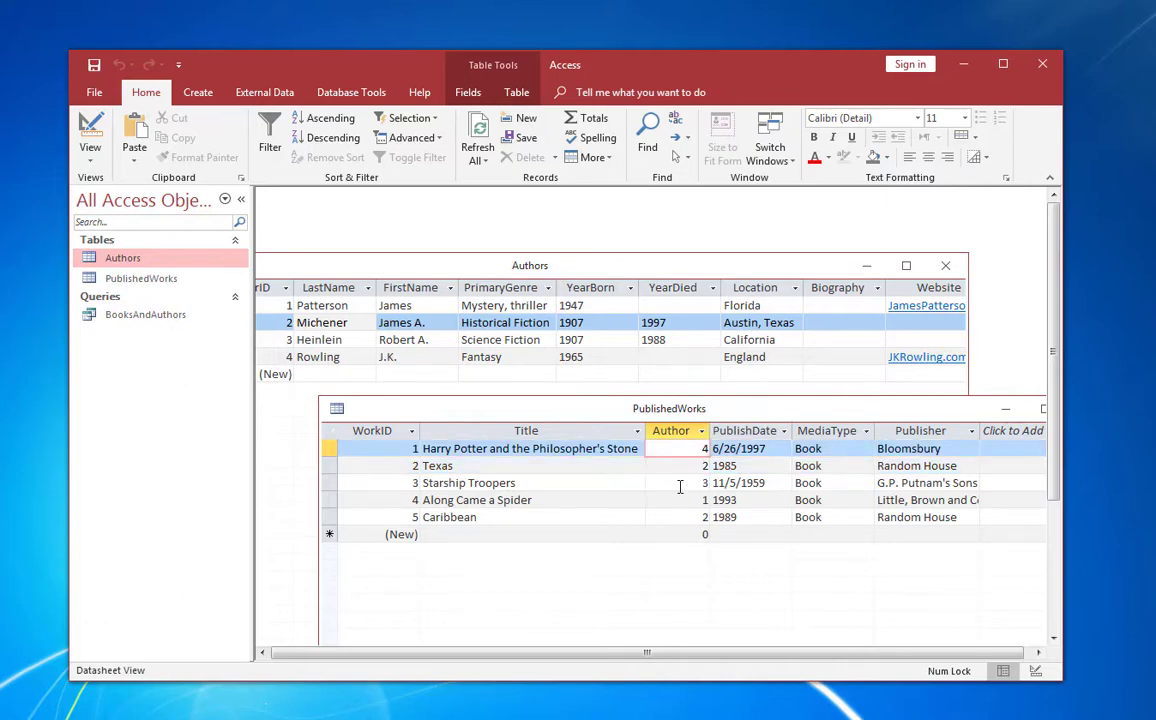
pyautogui.click(679, 485)
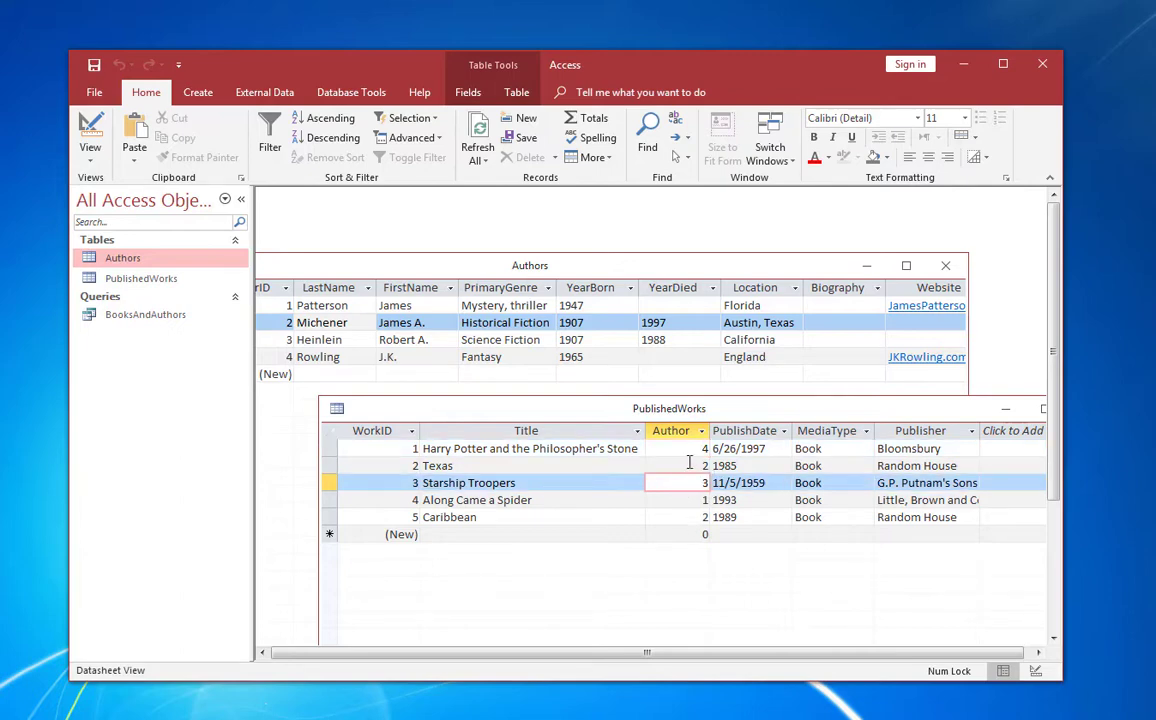
pyautogui.click(674, 452)
pyautogui.click(679, 467)
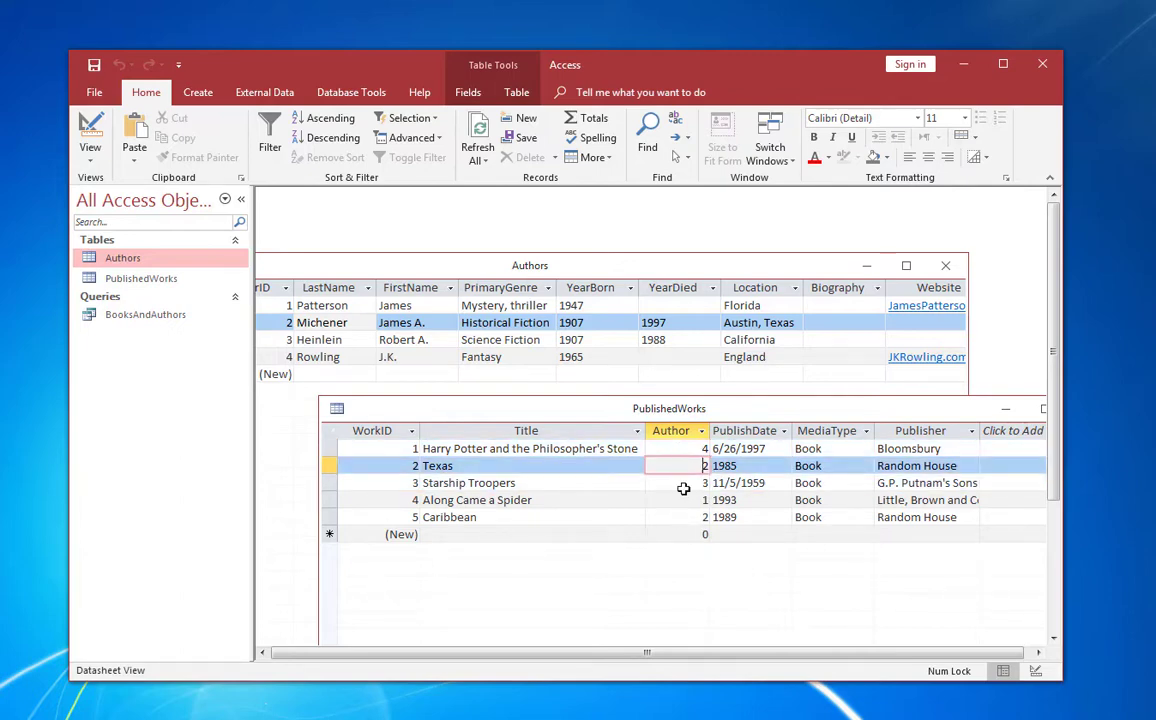
pyautogui.click(680, 485)
pyautogui.click(680, 501)
pyautogui.click(685, 518)
pyautogui.click(685, 452)
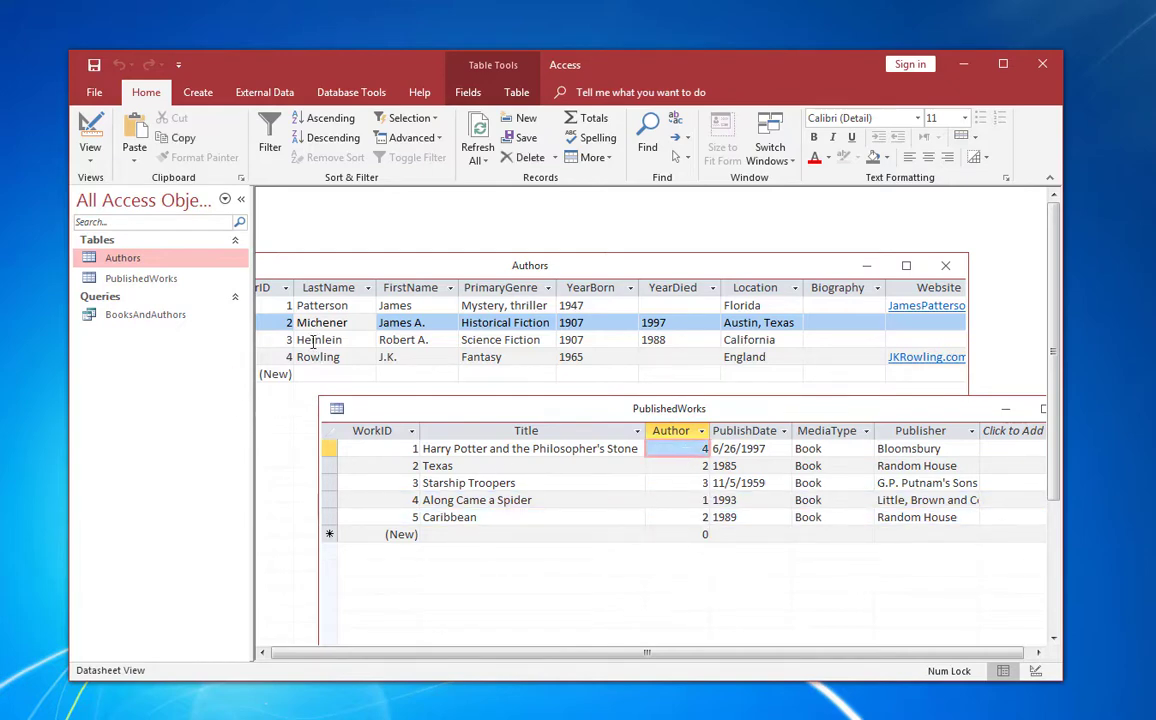
pyautogui.click(290, 305)
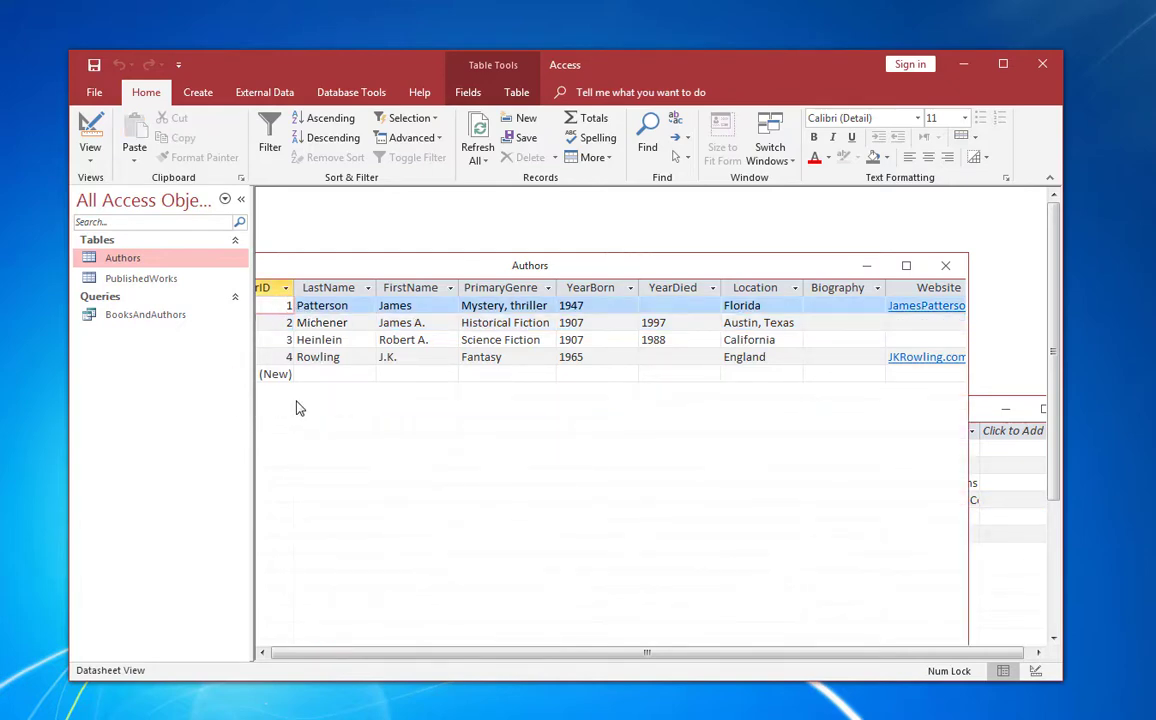
# Close both the Authors and PublishedWorks datasheets
pyautogui.click(945, 266)
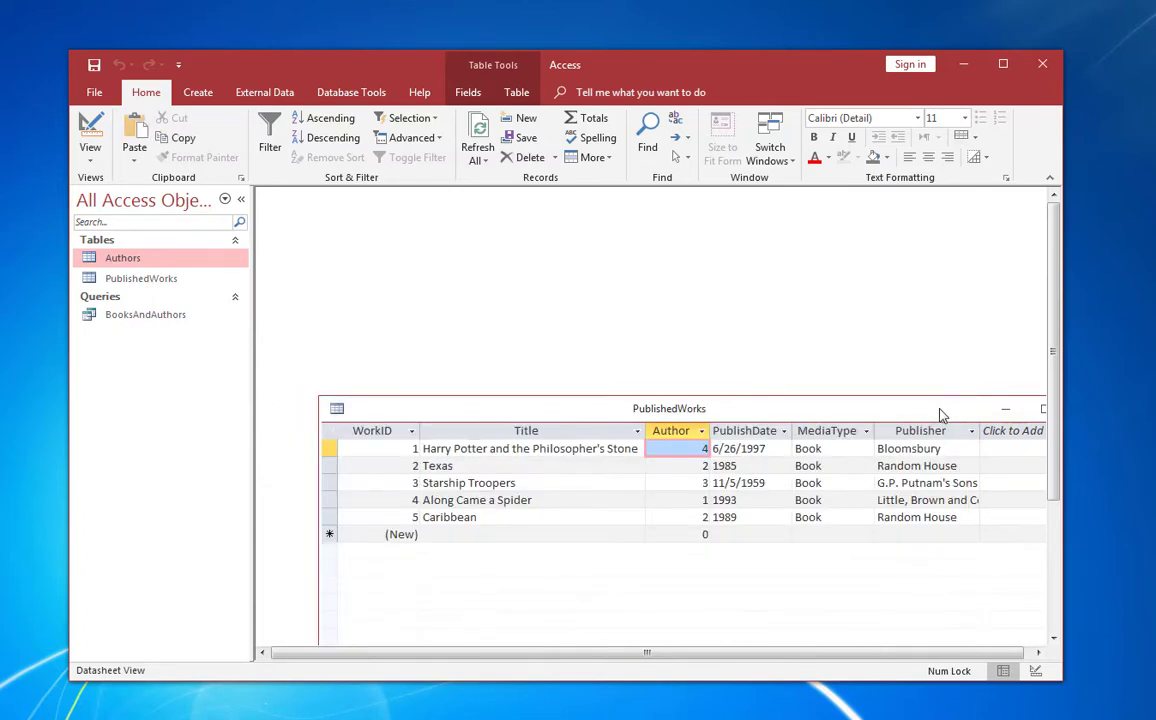
pyautogui.moveTo(939, 408); pyautogui.dragTo(797, 347)
pyautogui.click(935, 340)
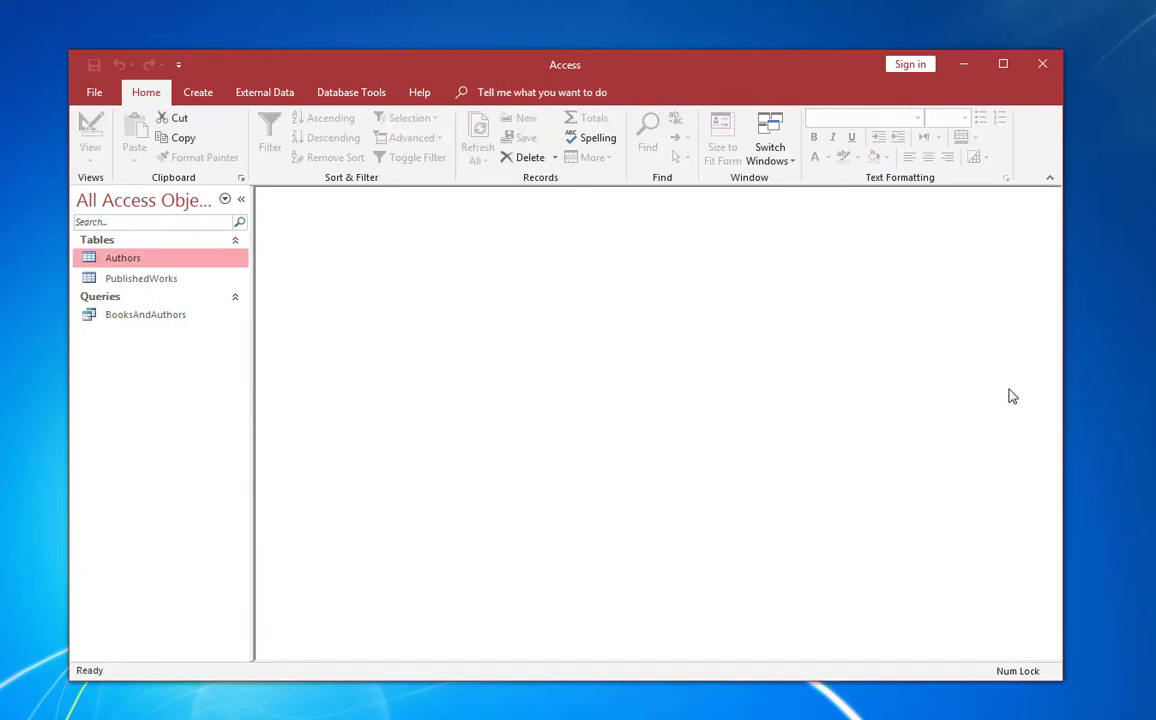
# Delete the existing Authors–PublishedWorks link in the Database Tools Relationships window
pyautogui.click(354, 94)
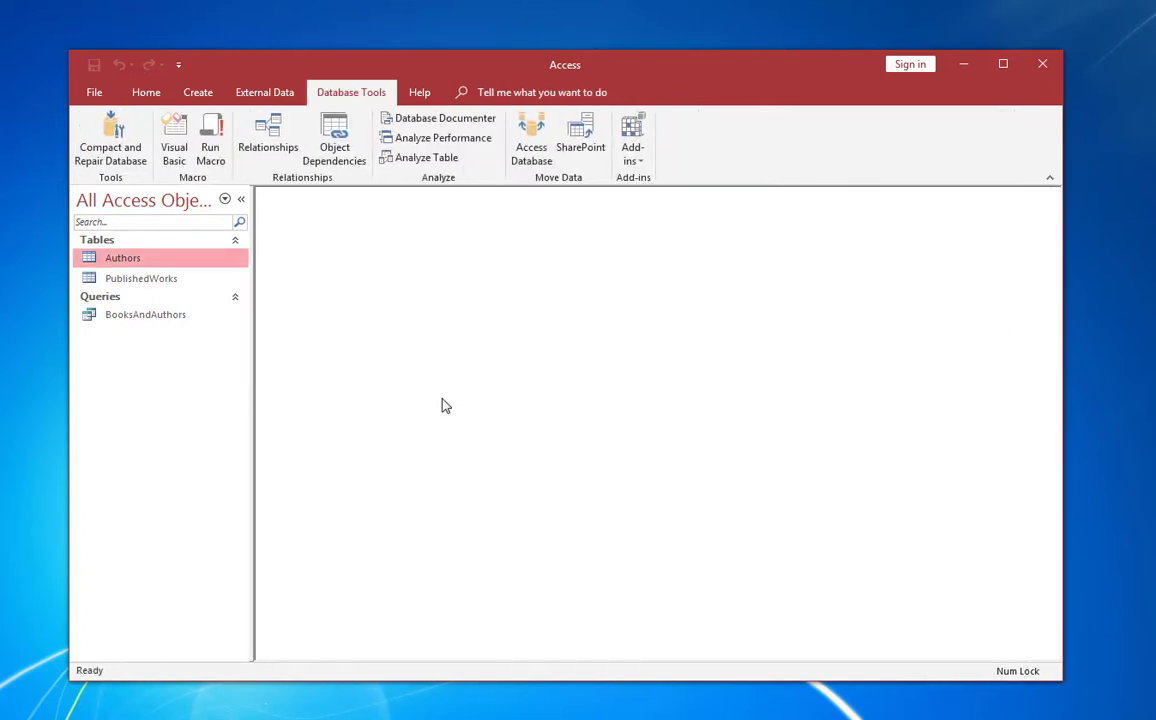
pyautogui.click(246, 152)
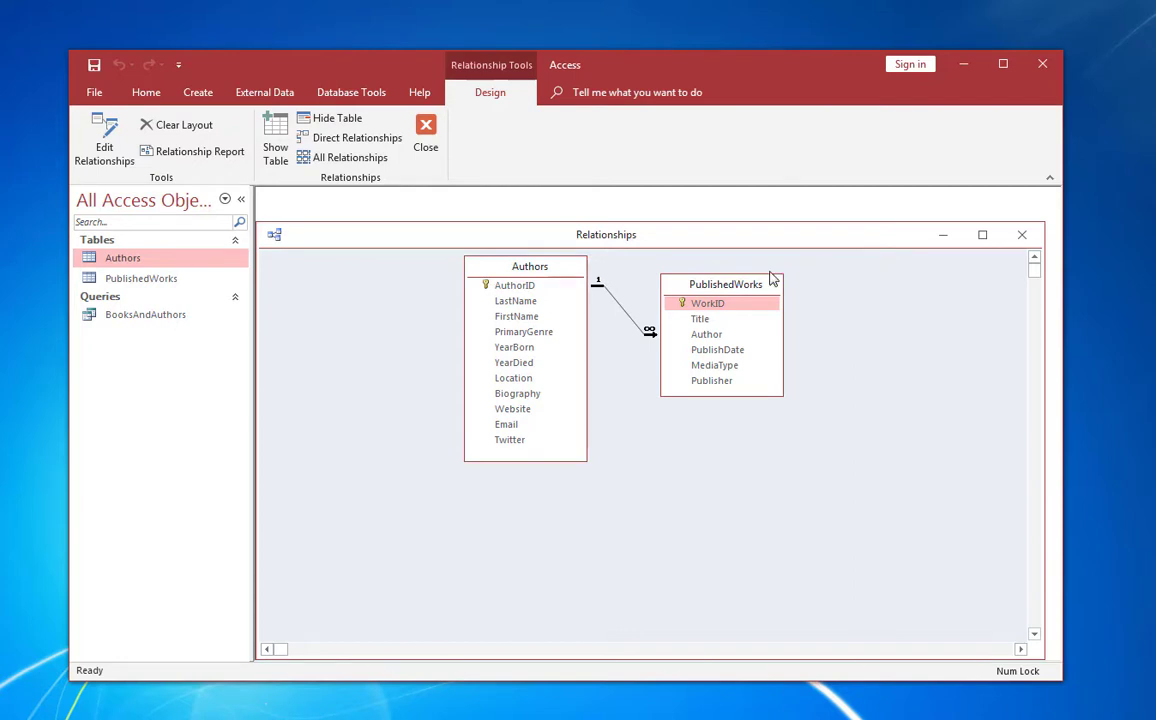
pyautogui.click(618, 311)
pyautogui.rightClick(618, 311)
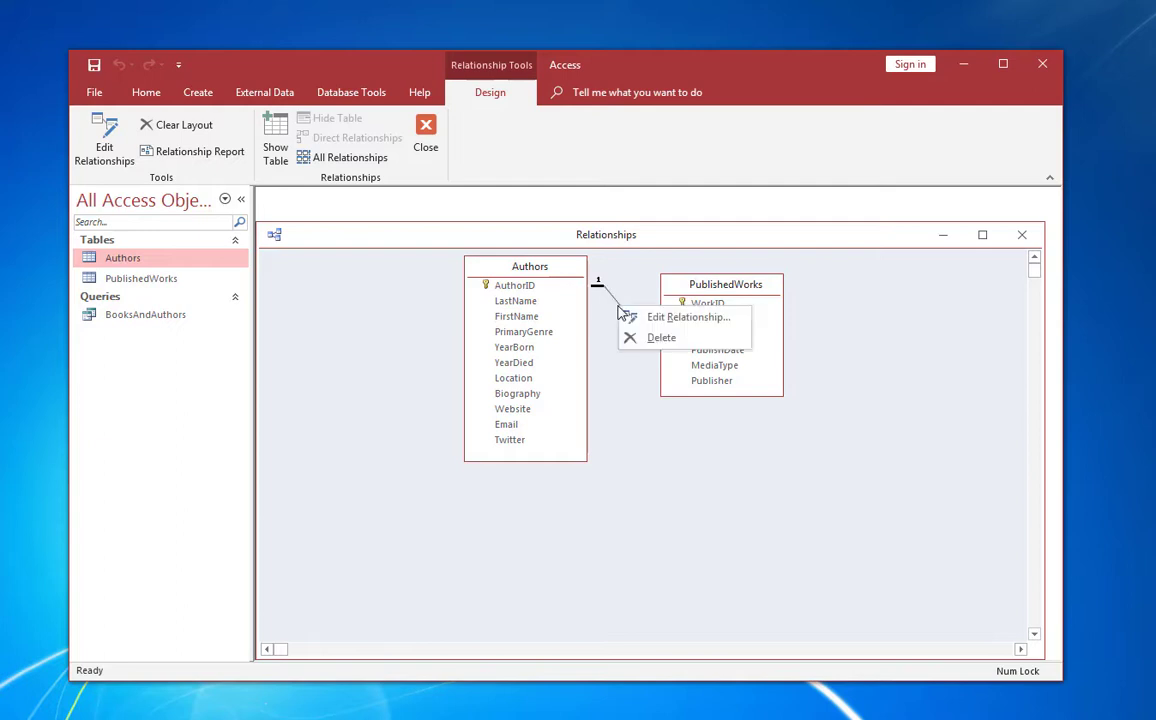
pyautogui.click(652, 336)
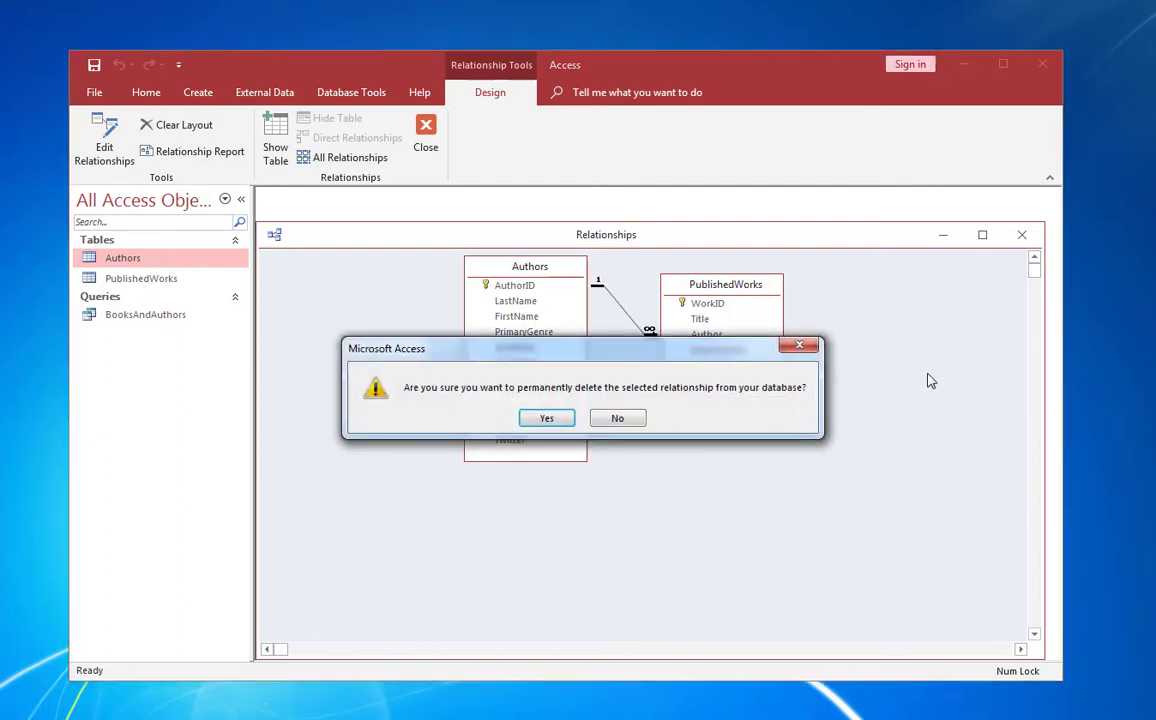
pyautogui.click(550, 418)
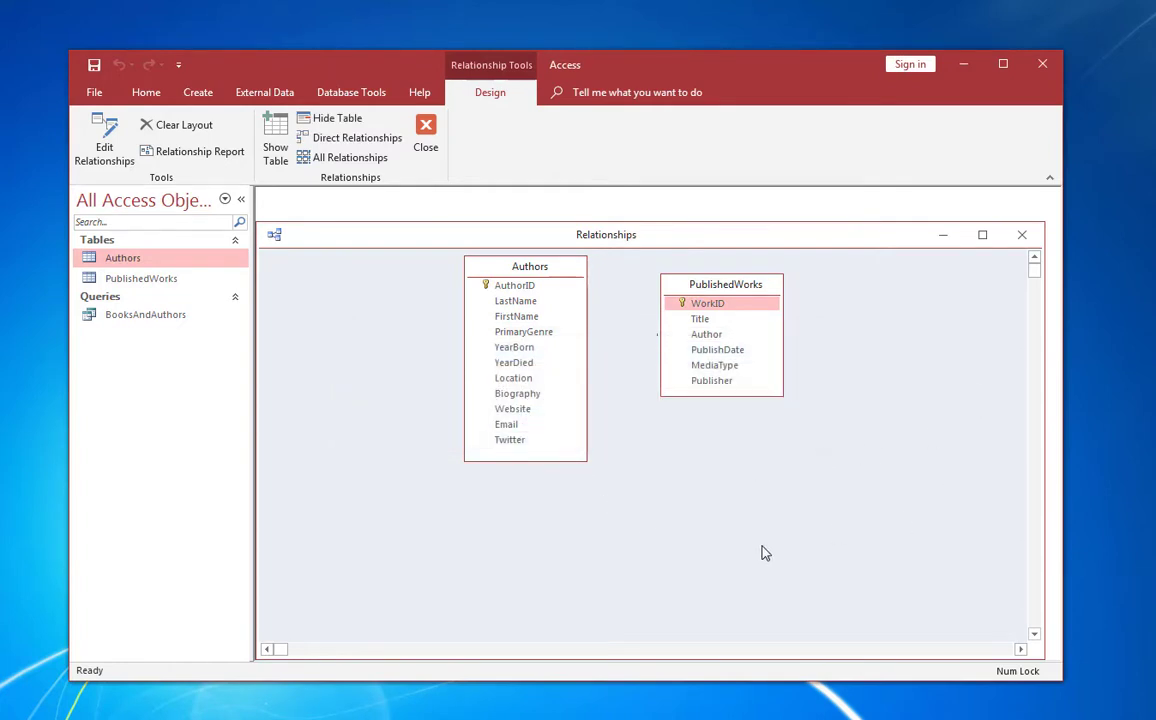
# Link Authors' AuthorID to PublishedWorks' Author and tick Enforce Referential Integrity
pyautogui.click(565, 285)
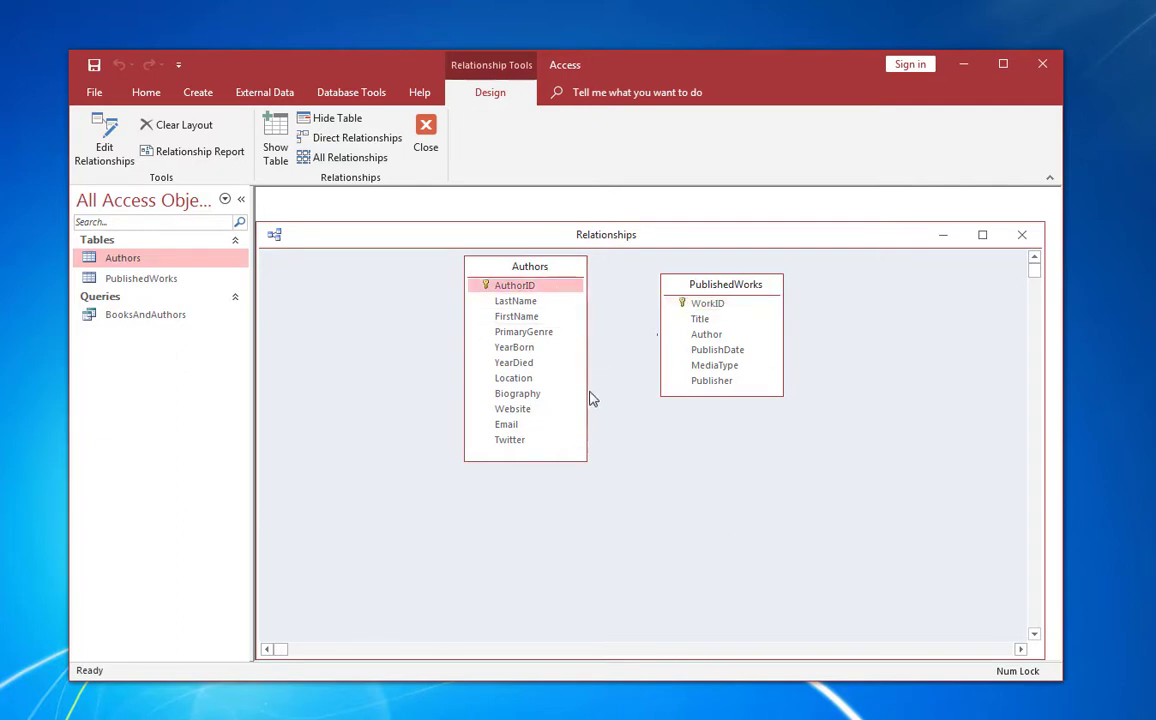
pyautogui.moveTo(510, 286); pyautogui.dragTo(712, 341)
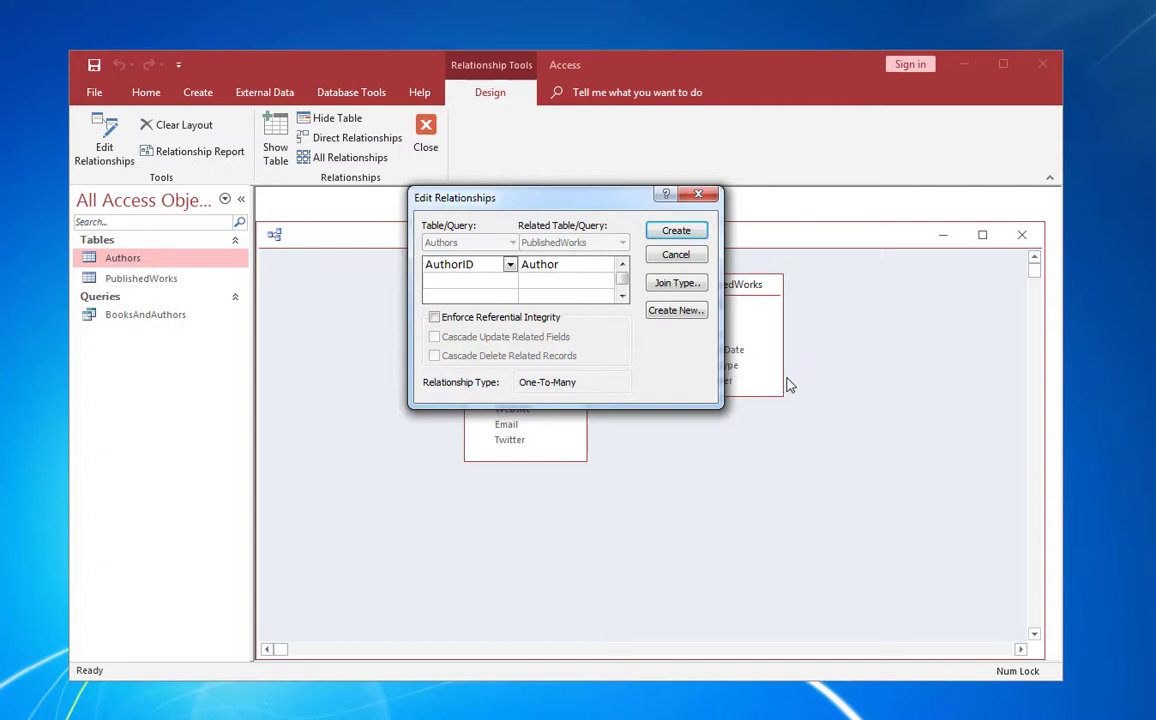
pyautogui.moveTo(537, 198); pyautogui.dragTo(562, 281)
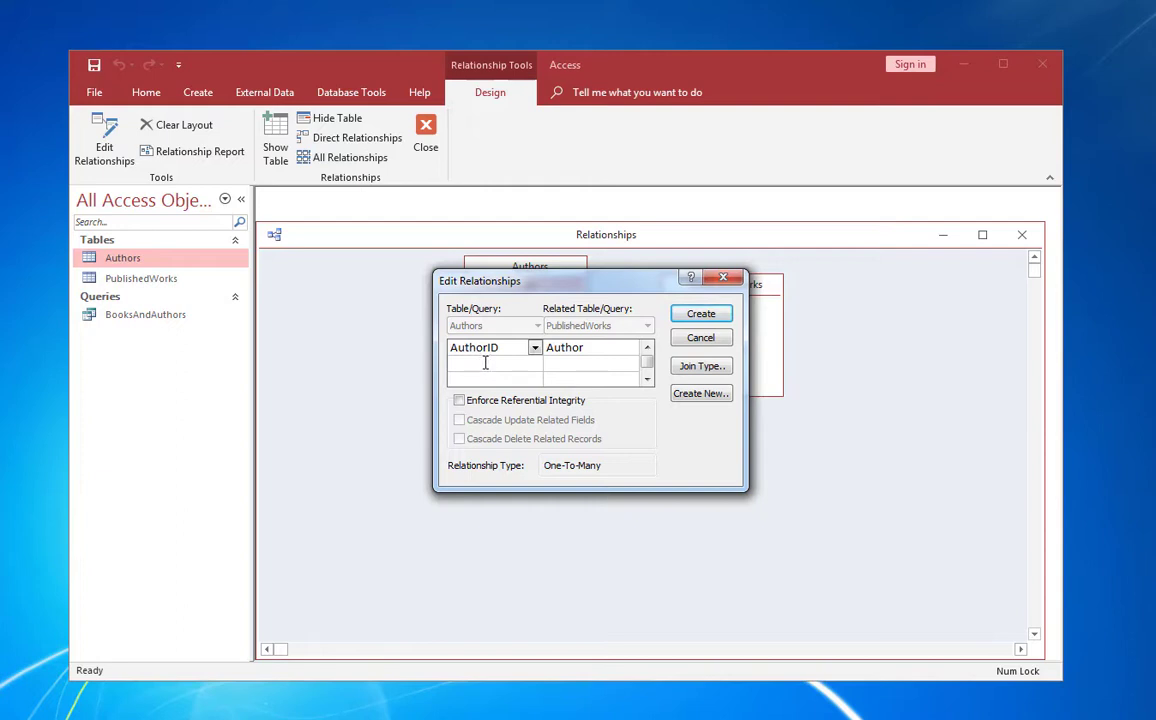
pyautogui.click(601, 374)
pyautogui.click(492, 408)
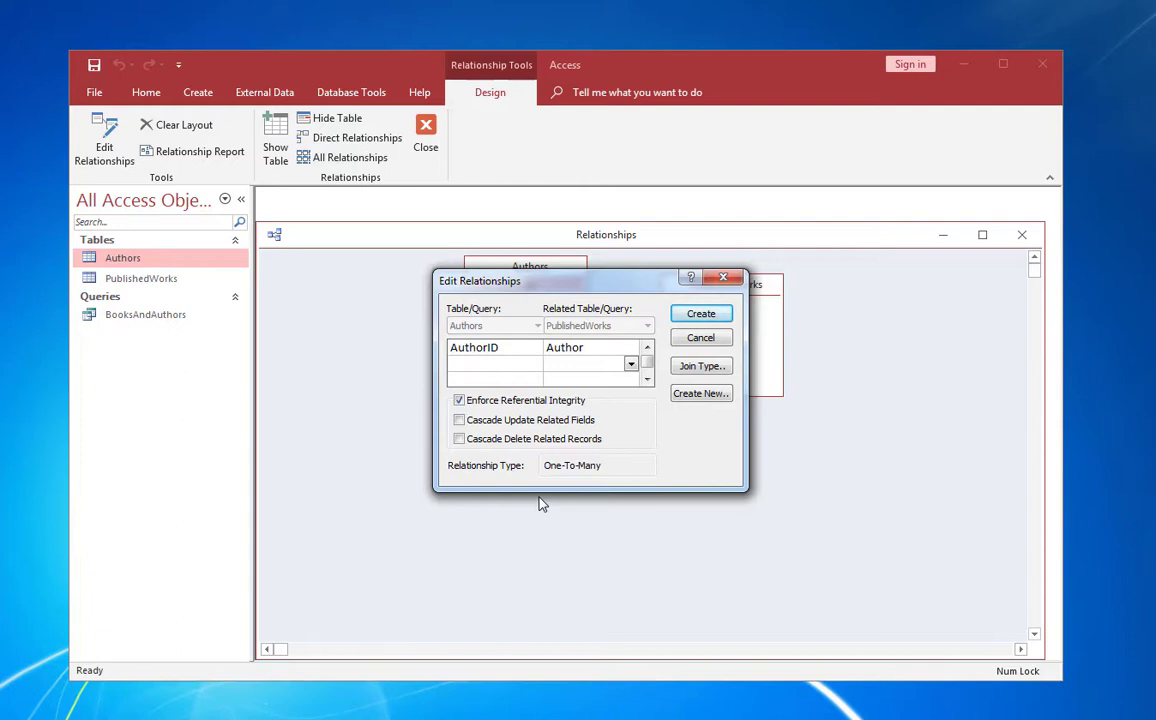
pyautogui.moveTo(627, 280); pyautogui.dragTo(631, 351)
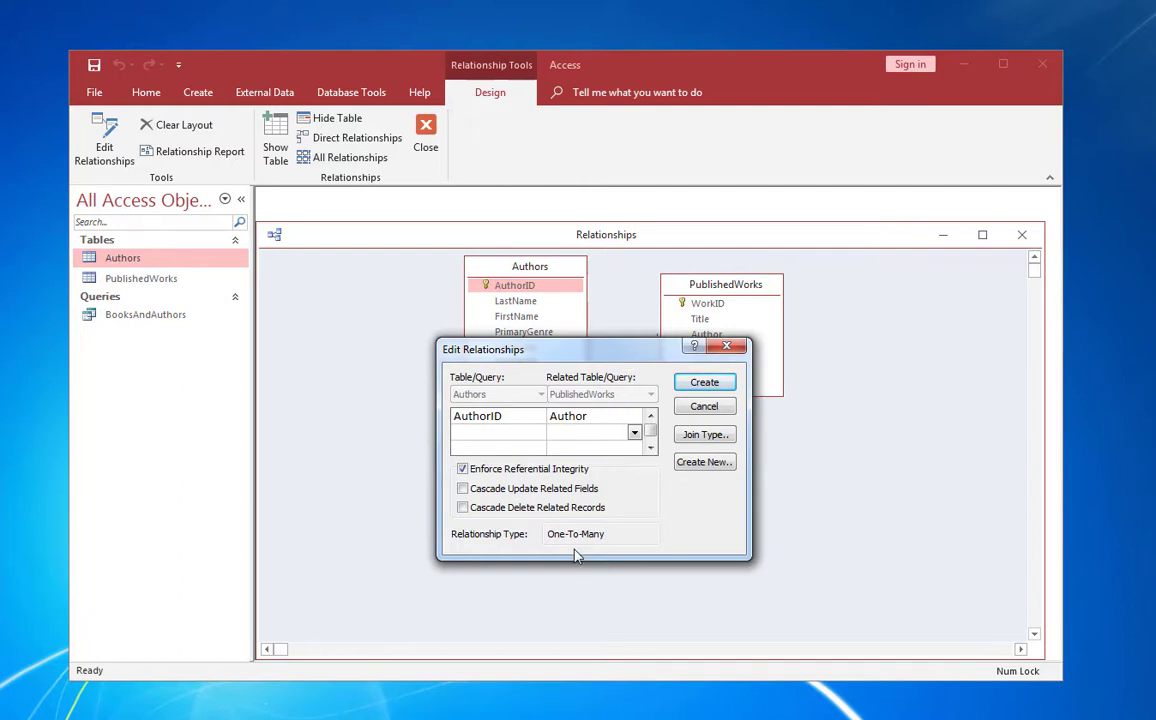
# Choose join type 2 to include all Authors records, then create the one-to-many relationship
pyautogui.click(706, 435)
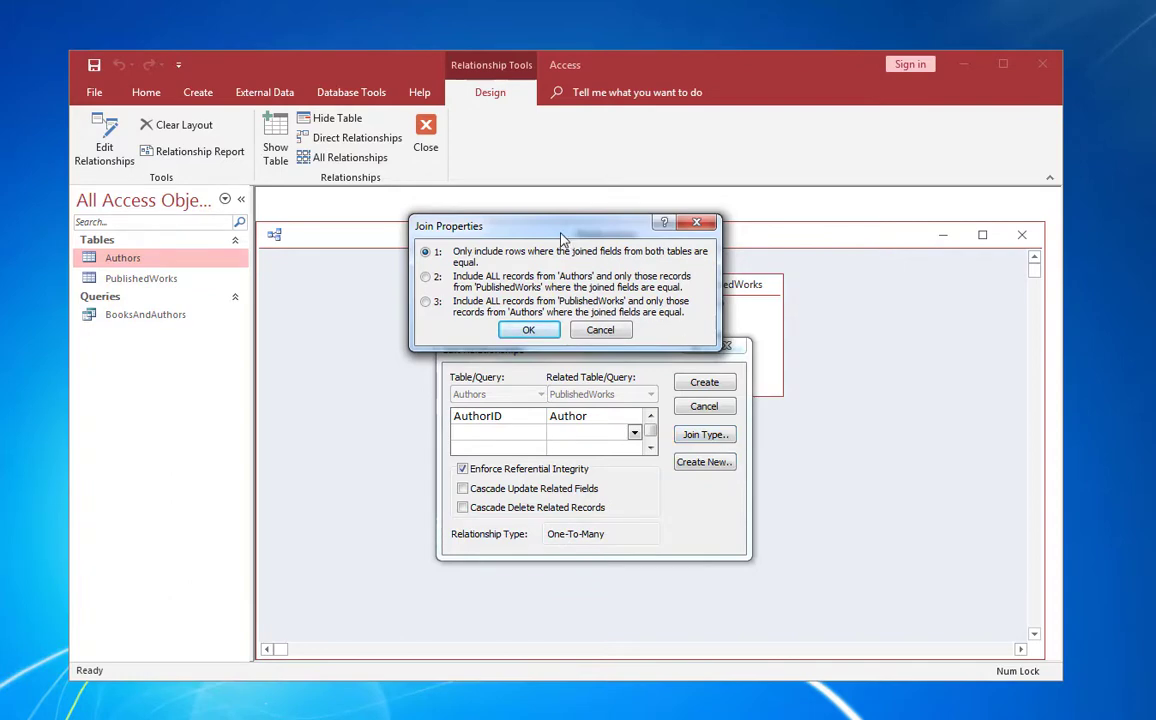
pyautogui.moveTo(568, 237); pyautogui.dragTo(717, 380)
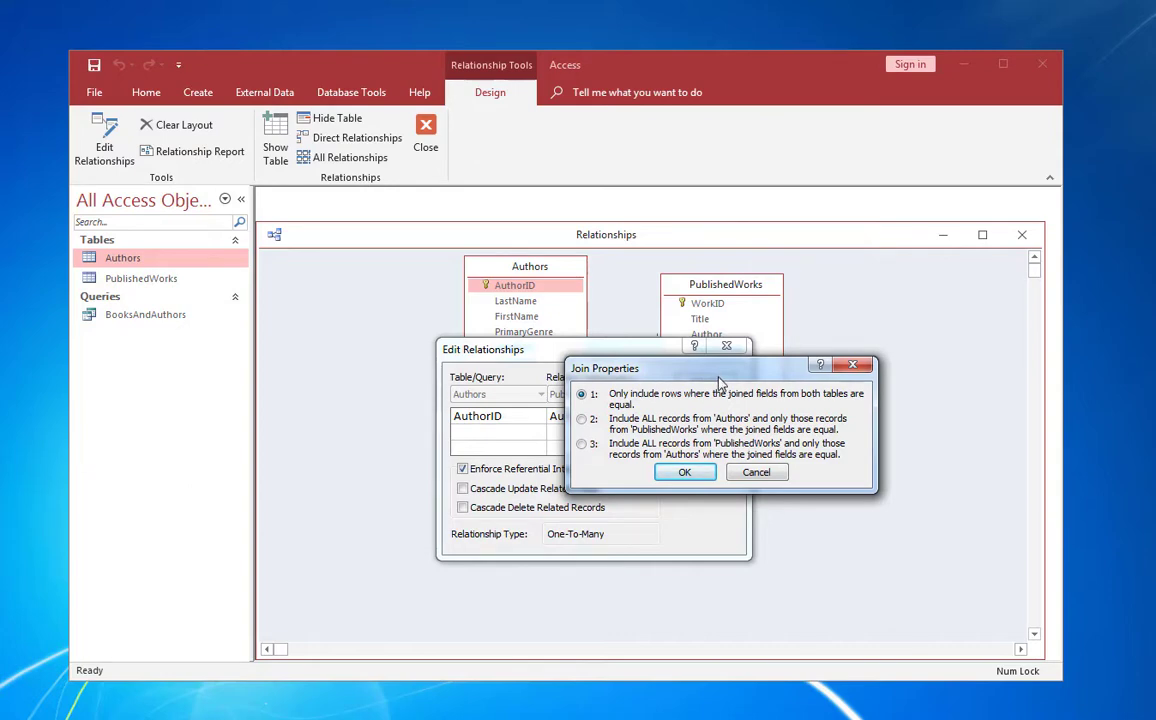
pyautogui.moveTo(719, 378); pyautogui.dragTo(750, 381)
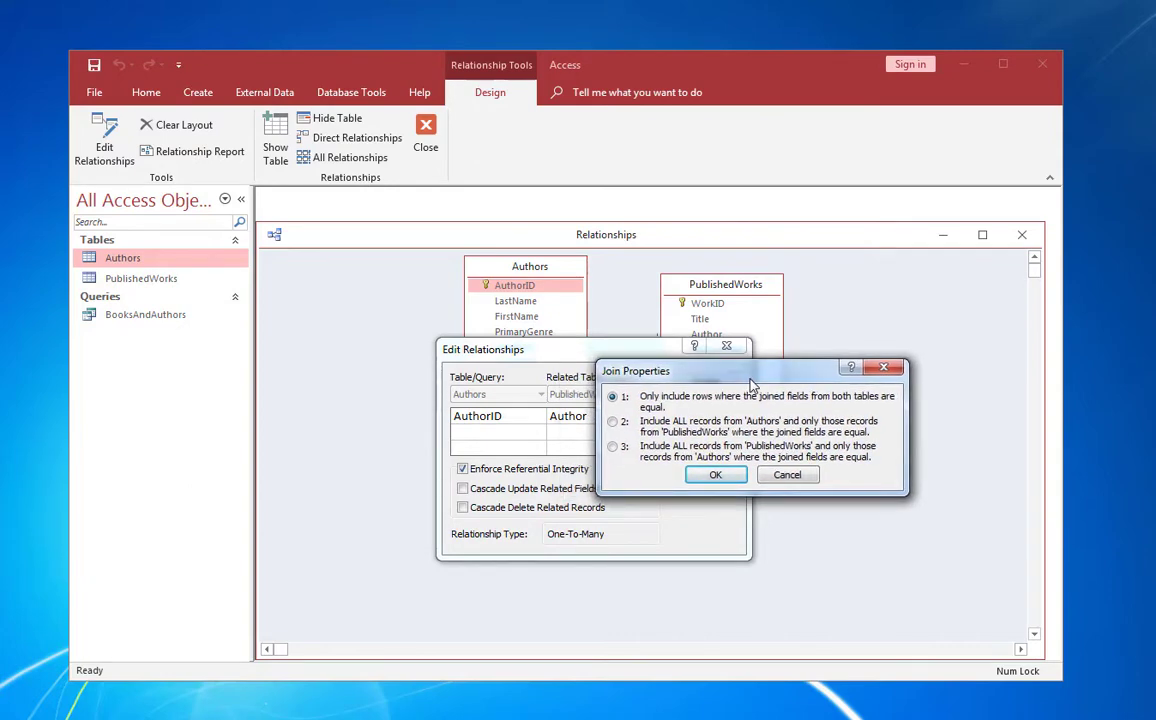
pyautogui.click(646, 428)
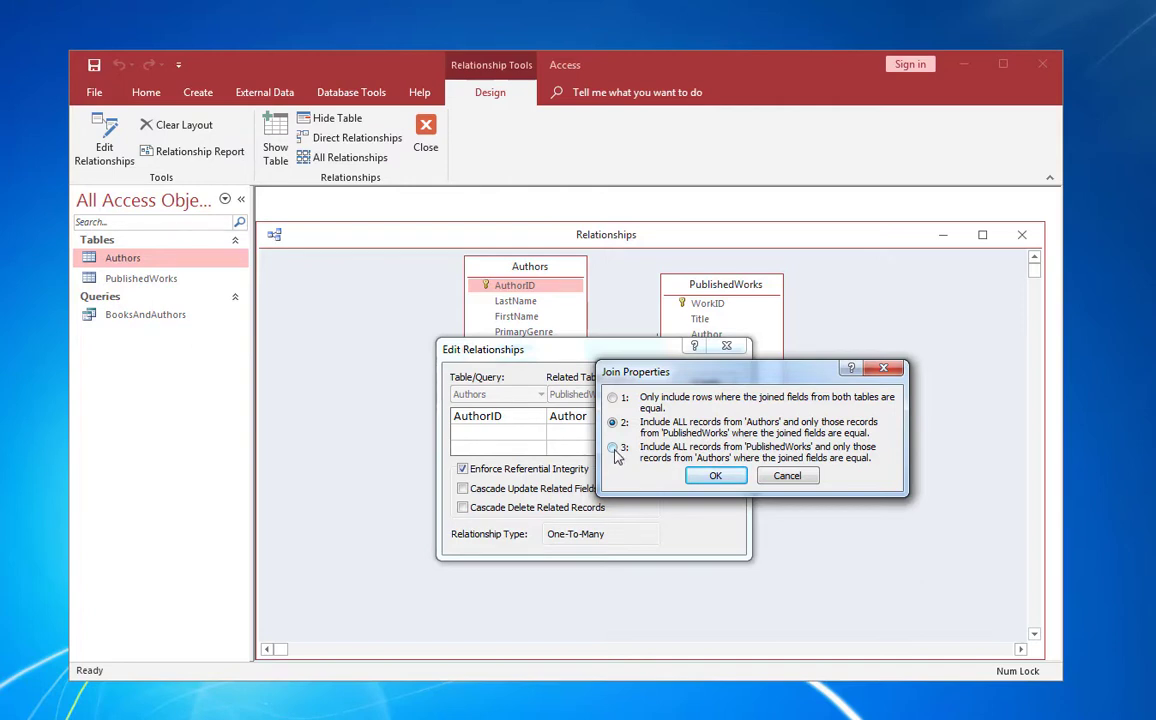
pyautogui.click(716, 476)
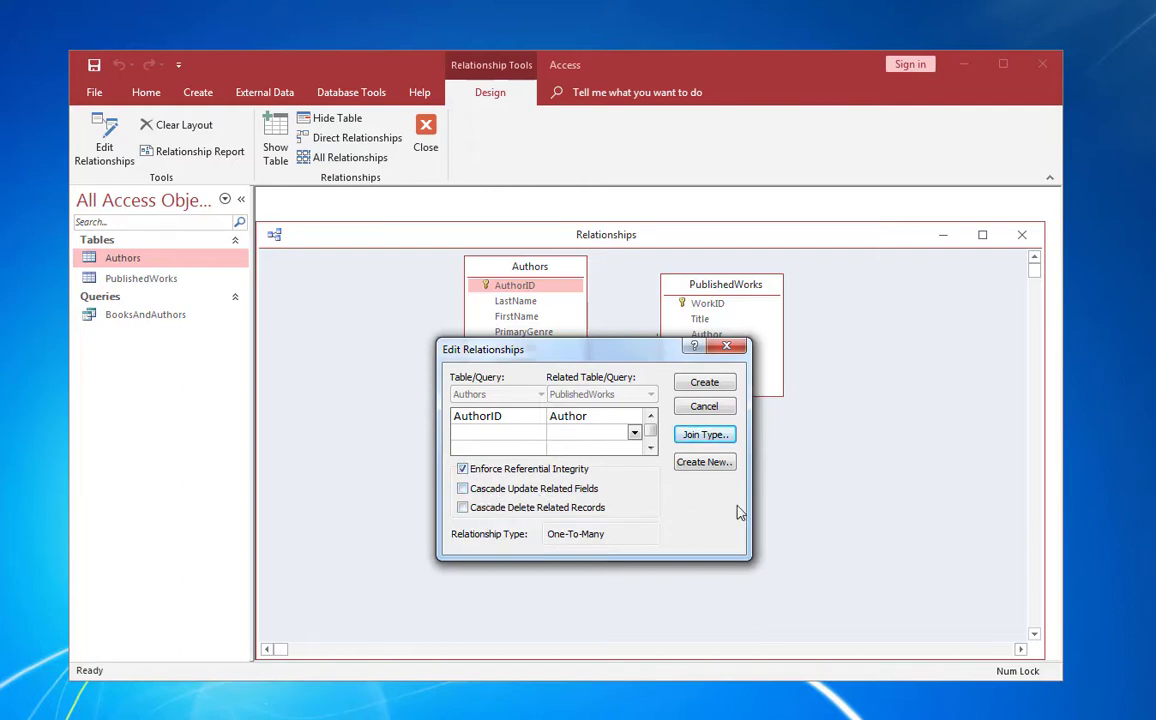
pyautogui.click(705, 384)
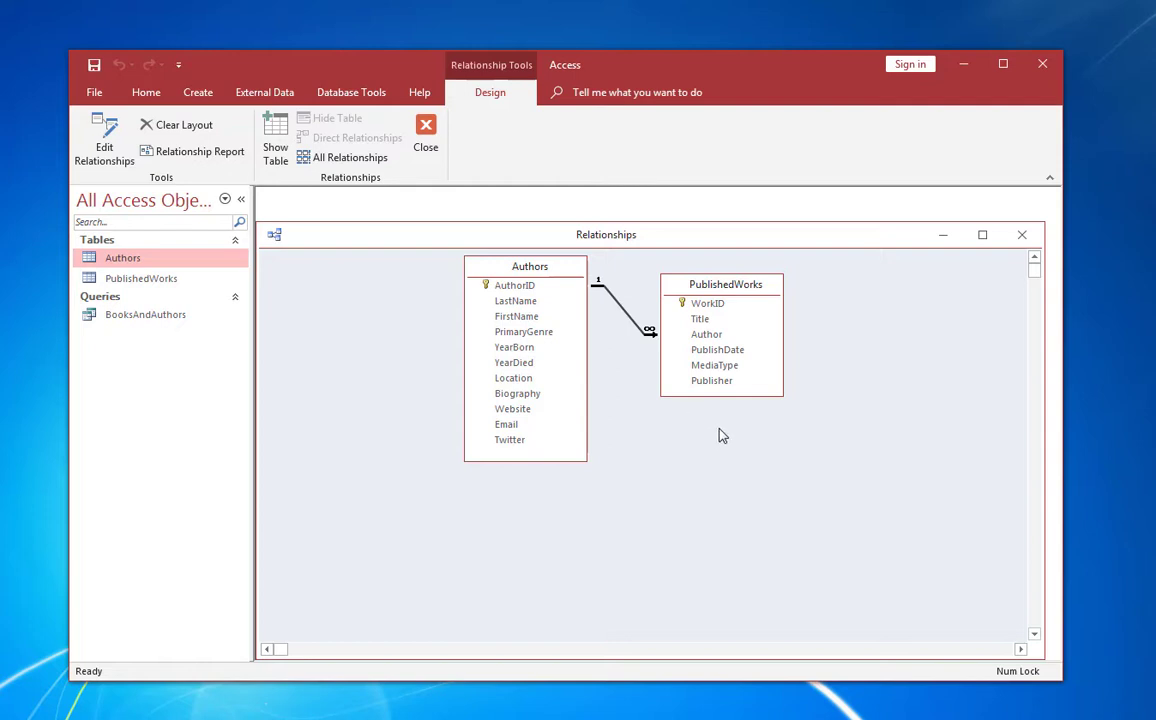
# Try deleting the second author from Authors, accept the related-records refusal, and close the table
pyautogui.doubleClick(128, 266)
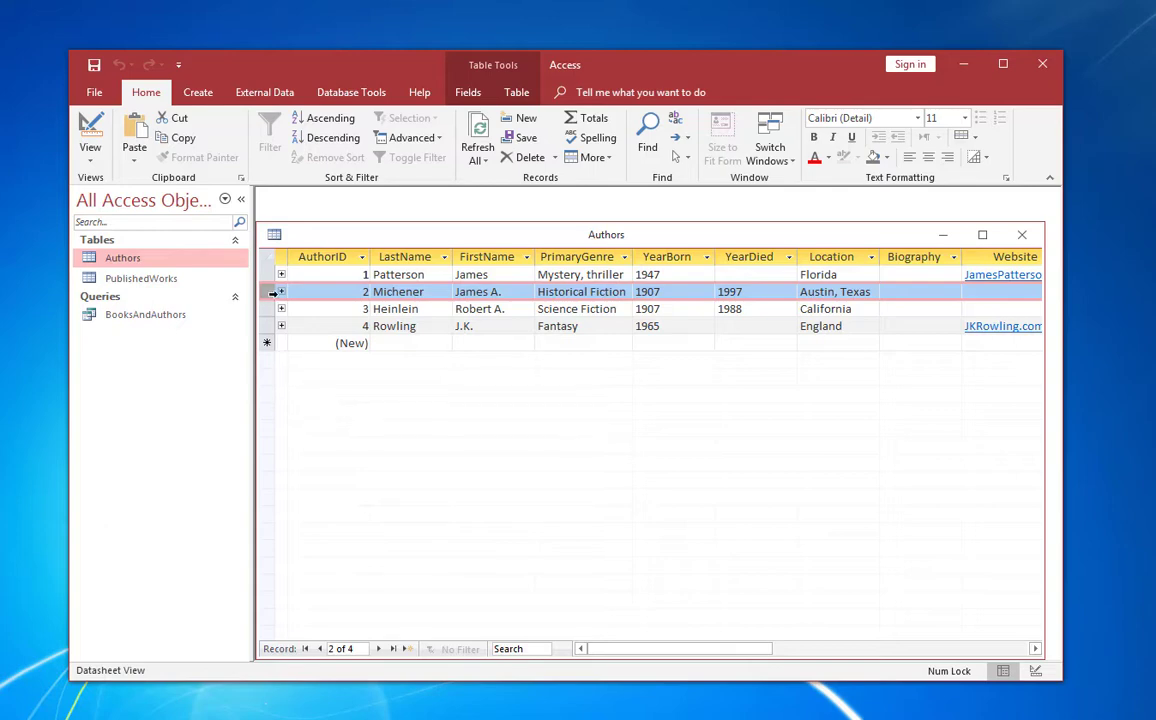
pyautogui.rightClick(269, 292)
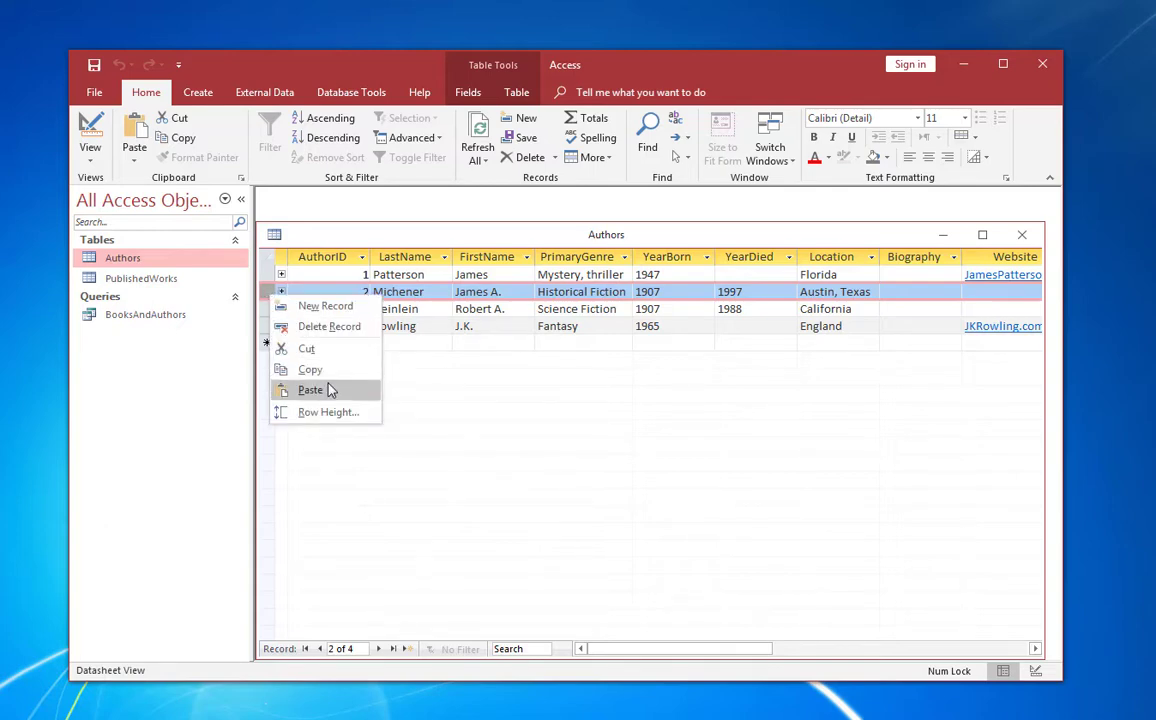
pyautogui.click(336, 338)
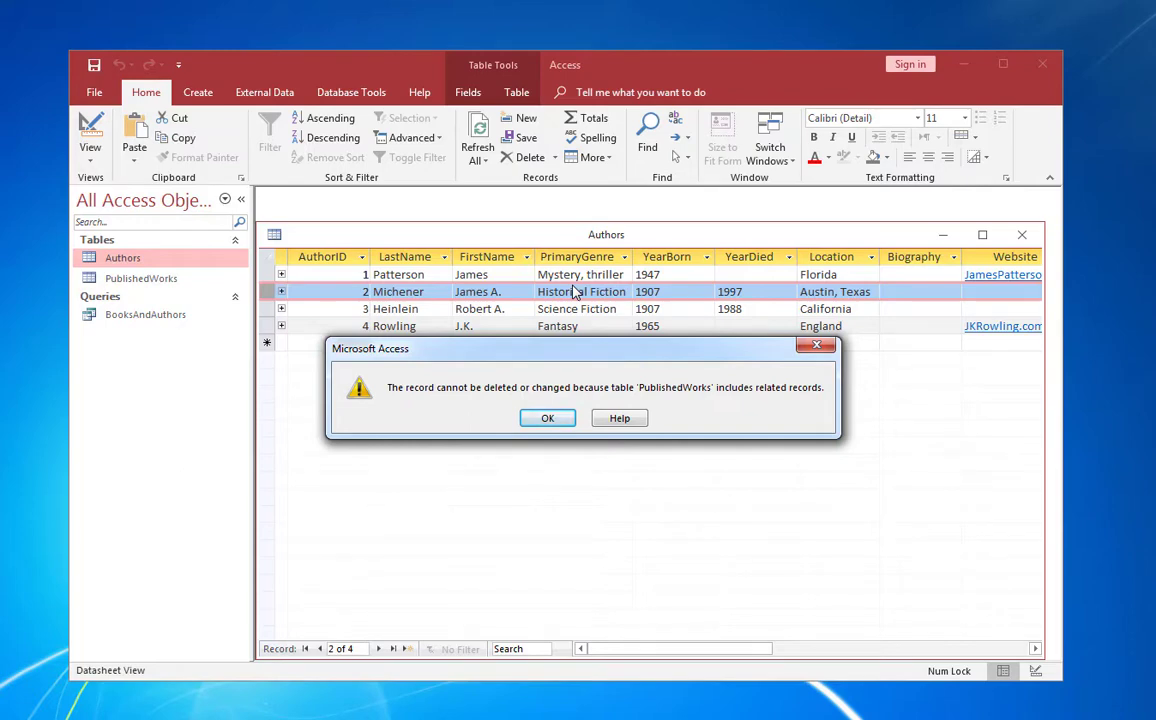
pyautogui.click(548, 420)
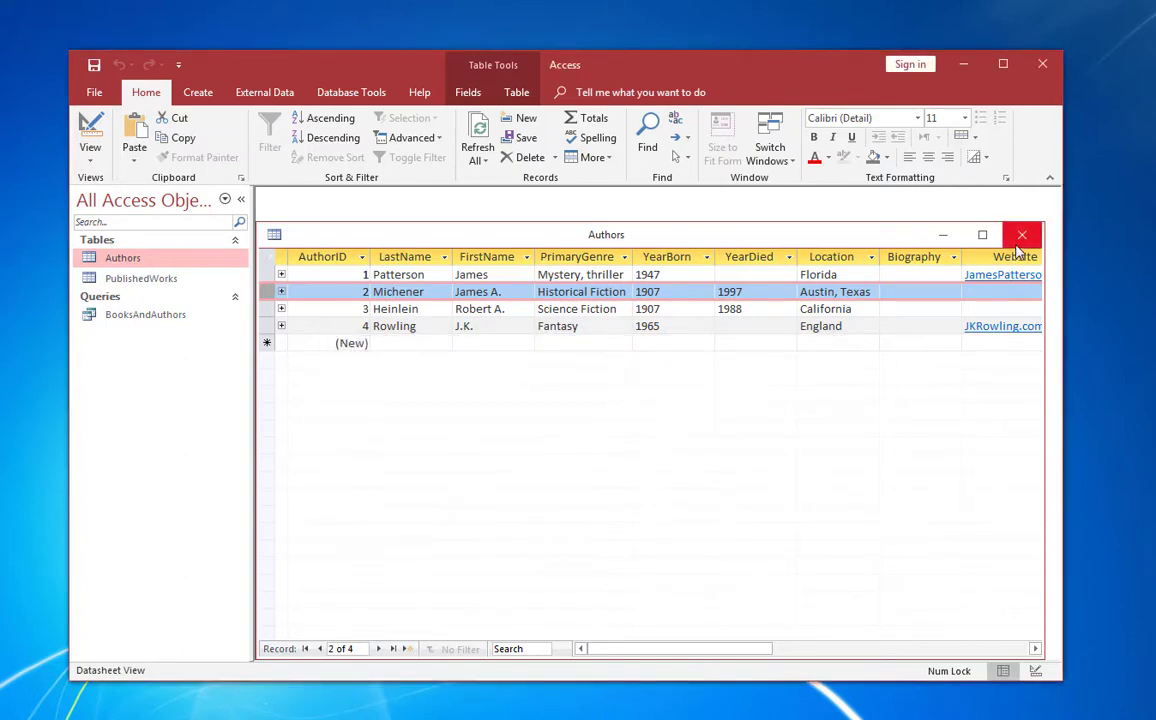
pyautogui.click(1021, 234)
# In PublishedWorks, change Along Came a Spider's Author to 10 and leave the record
pyautogui.doubleClick(122, 278)
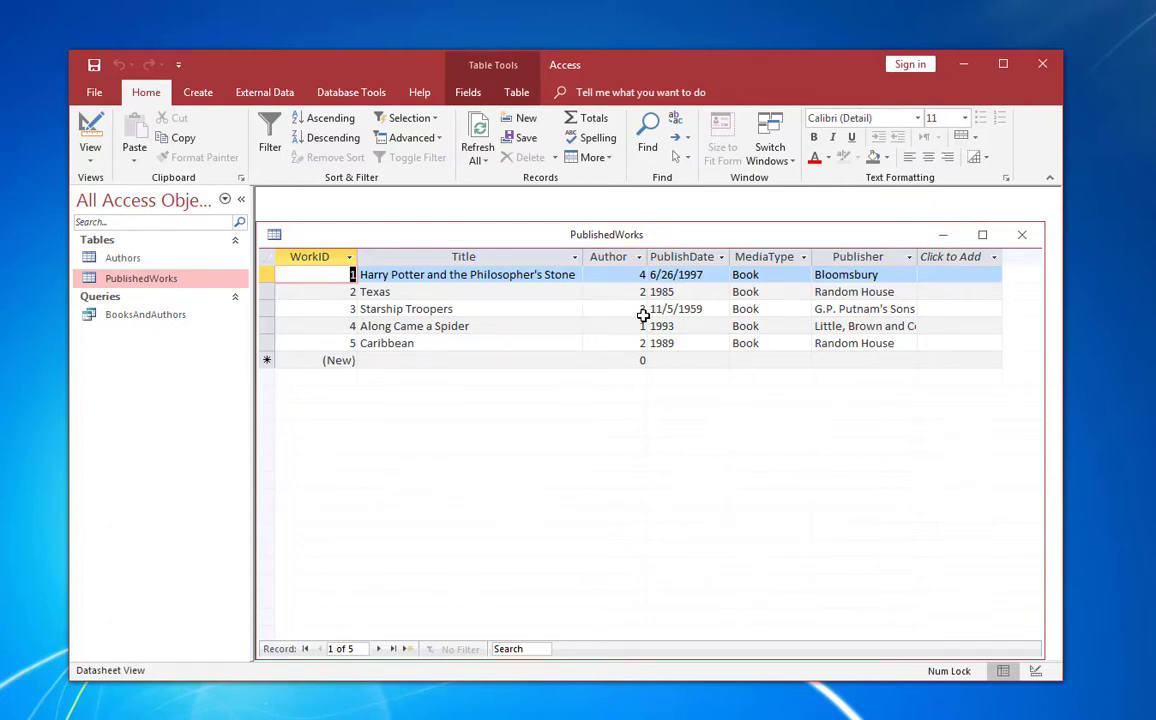
pyautogui.click(640, 326)
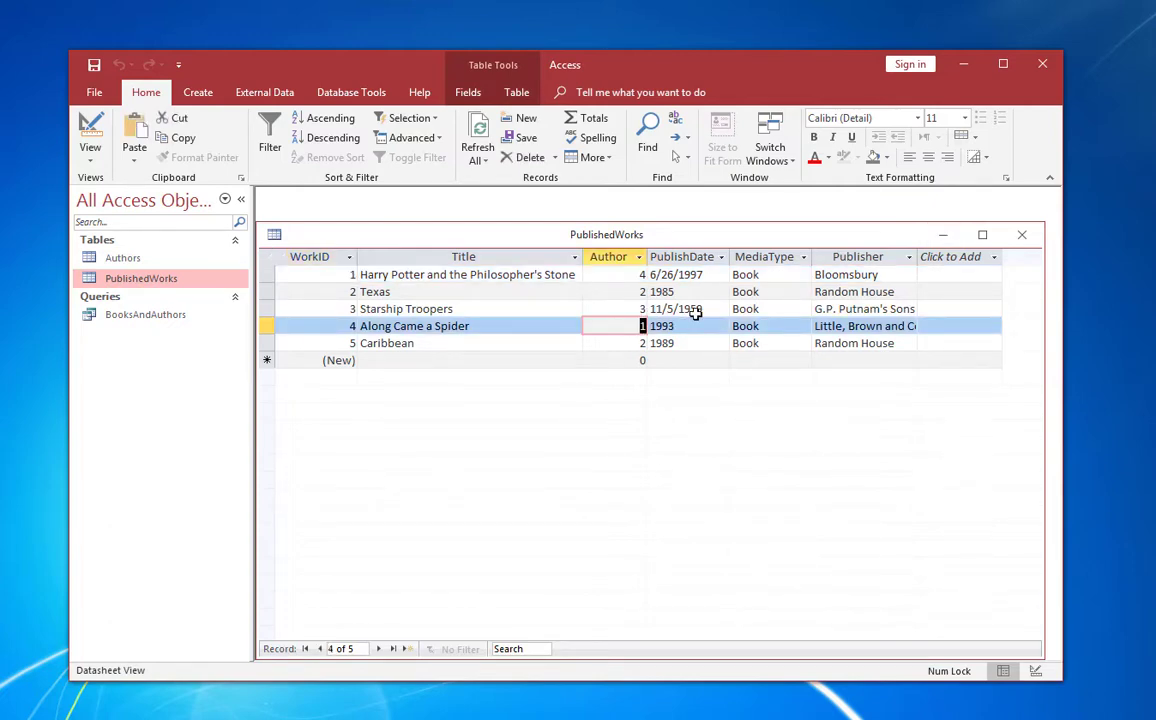
pyautogui.write('10')
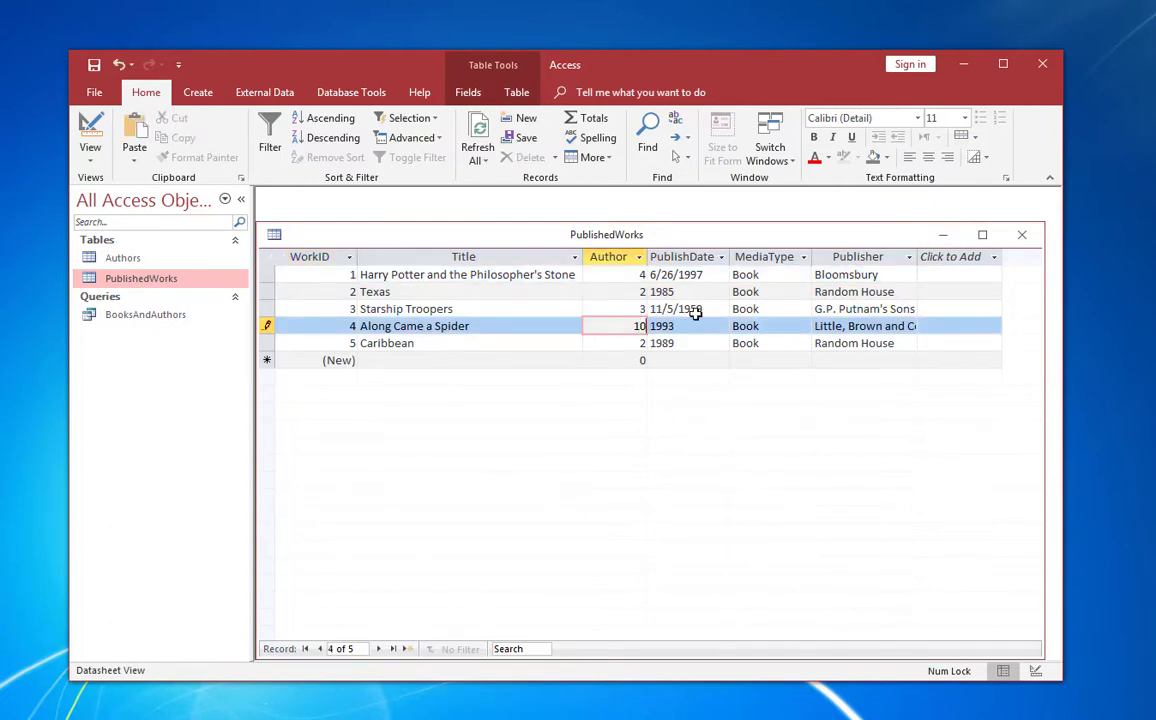
pyautogui.click(695, 313)
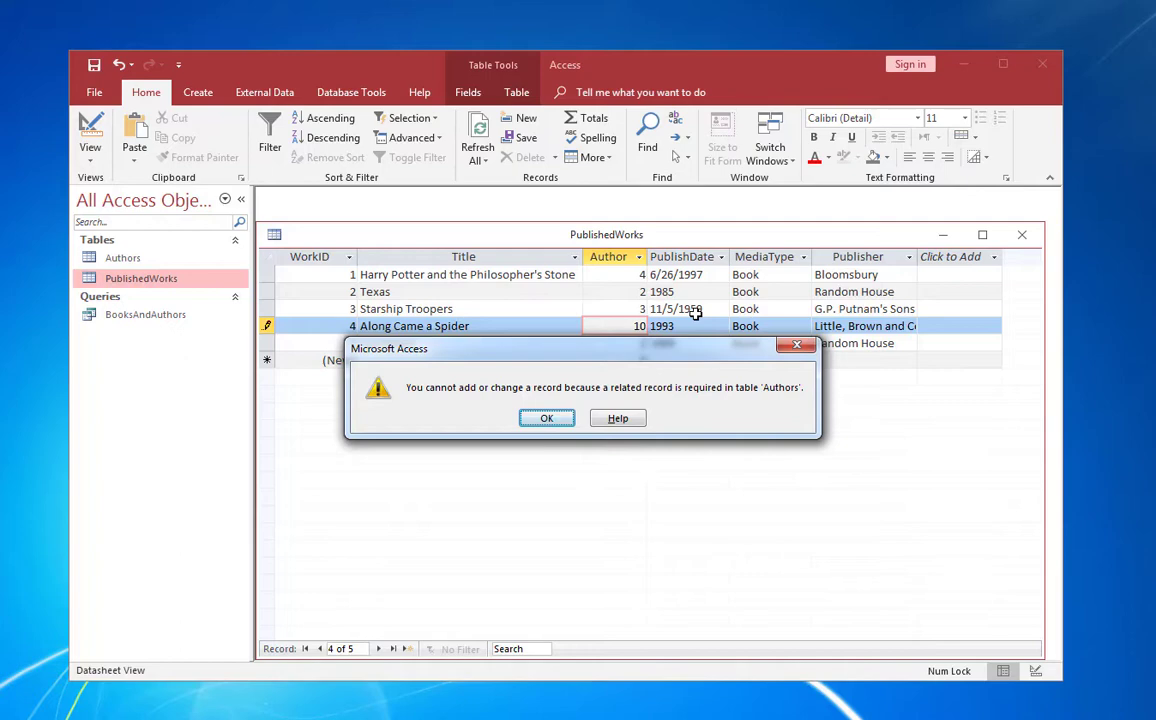
pyautogui.click(695, 313)
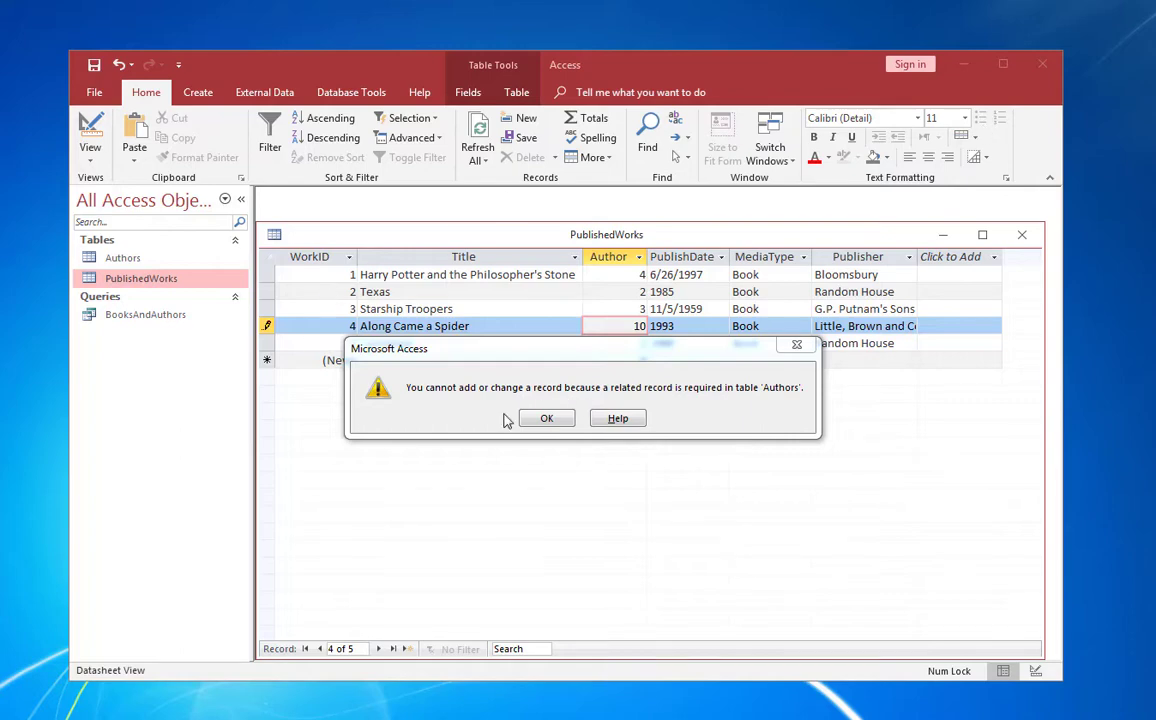
# Dismiss the missing-author errors and close PublishedWorks, discarding the Author 10 change
pyautogui.click(550, 420)
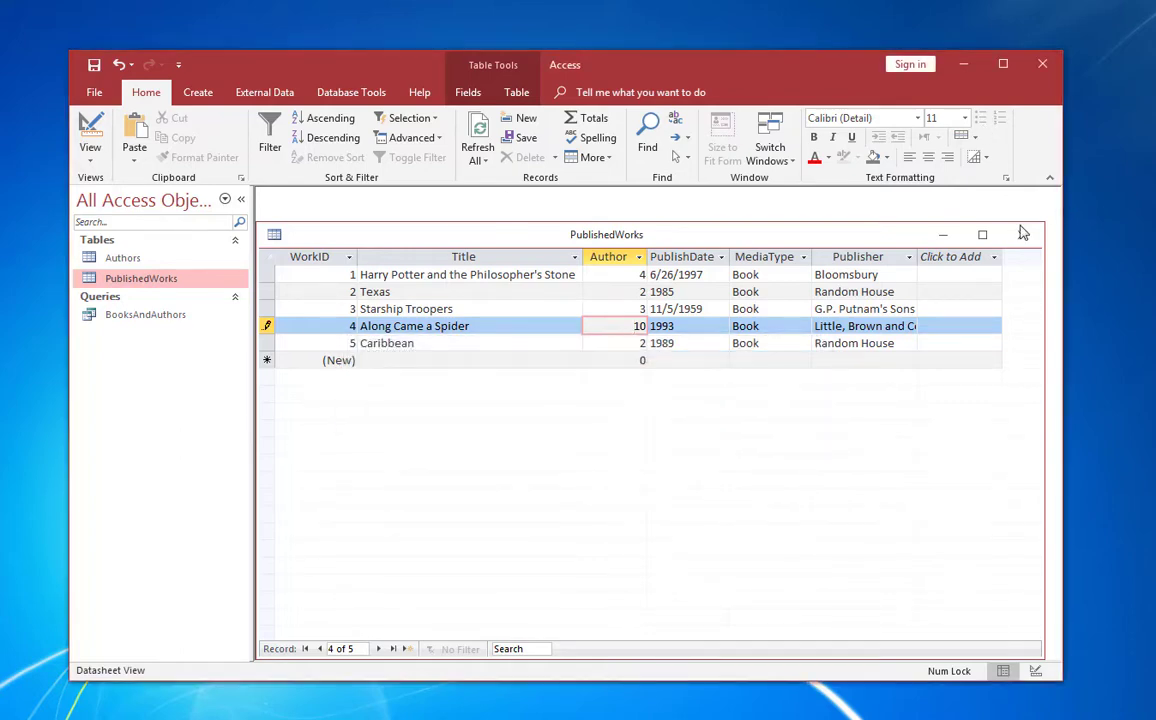
pyautogui.click(1022, 235)
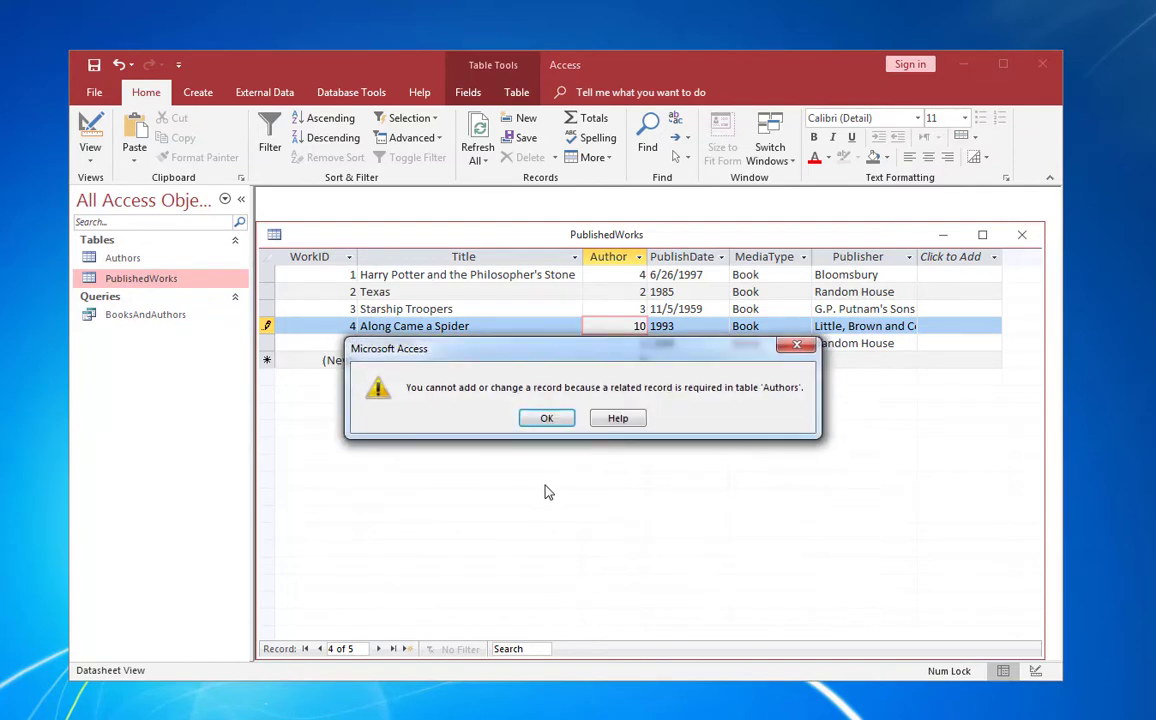
pyautogui.click(549, 420)
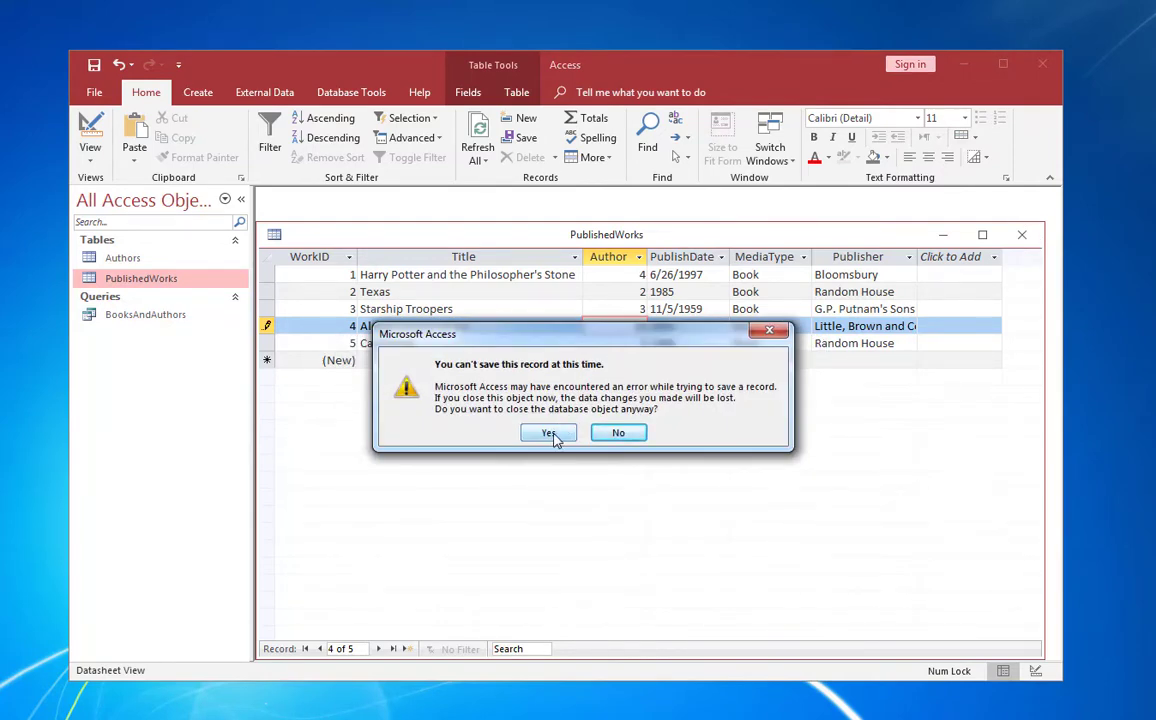
pyautogui.click(549, 433)
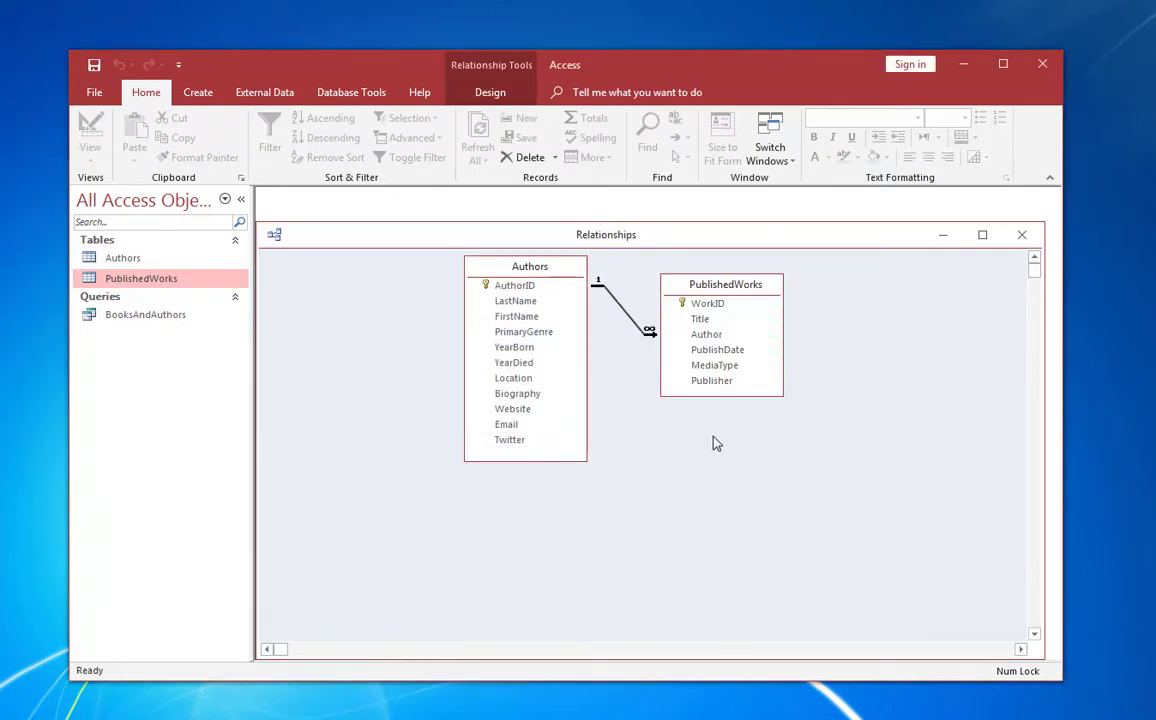
pyautogui.rightClick(622, 315)
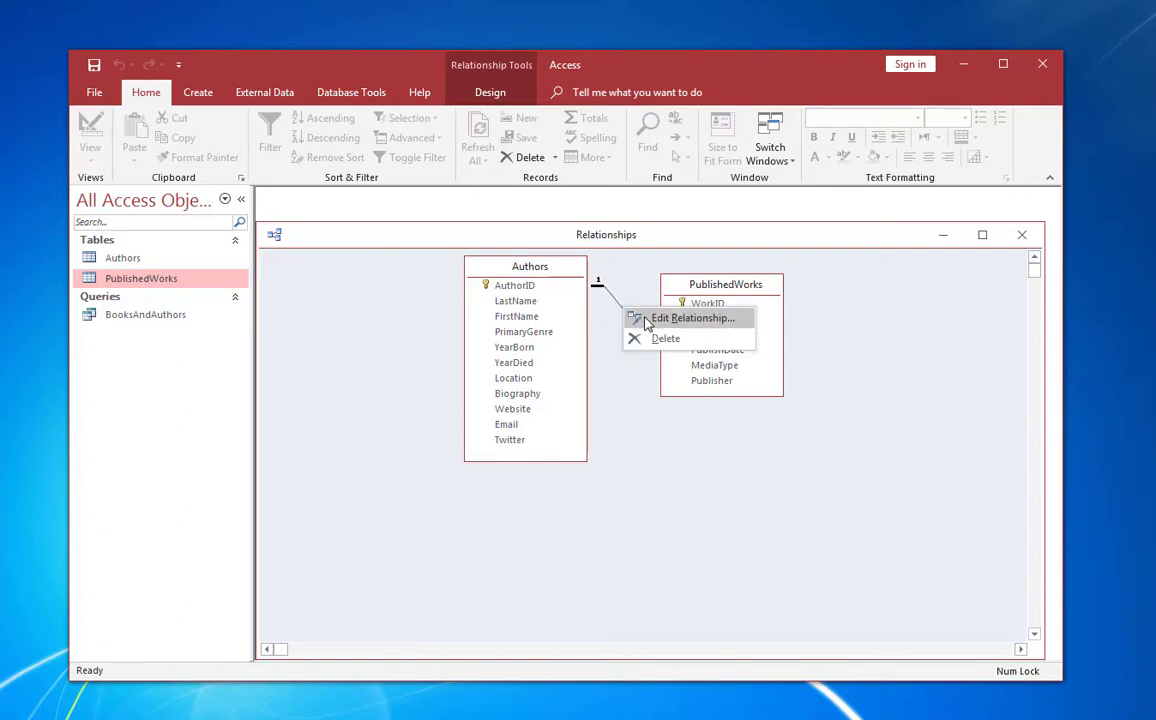
pyautogui.click(646, 320)
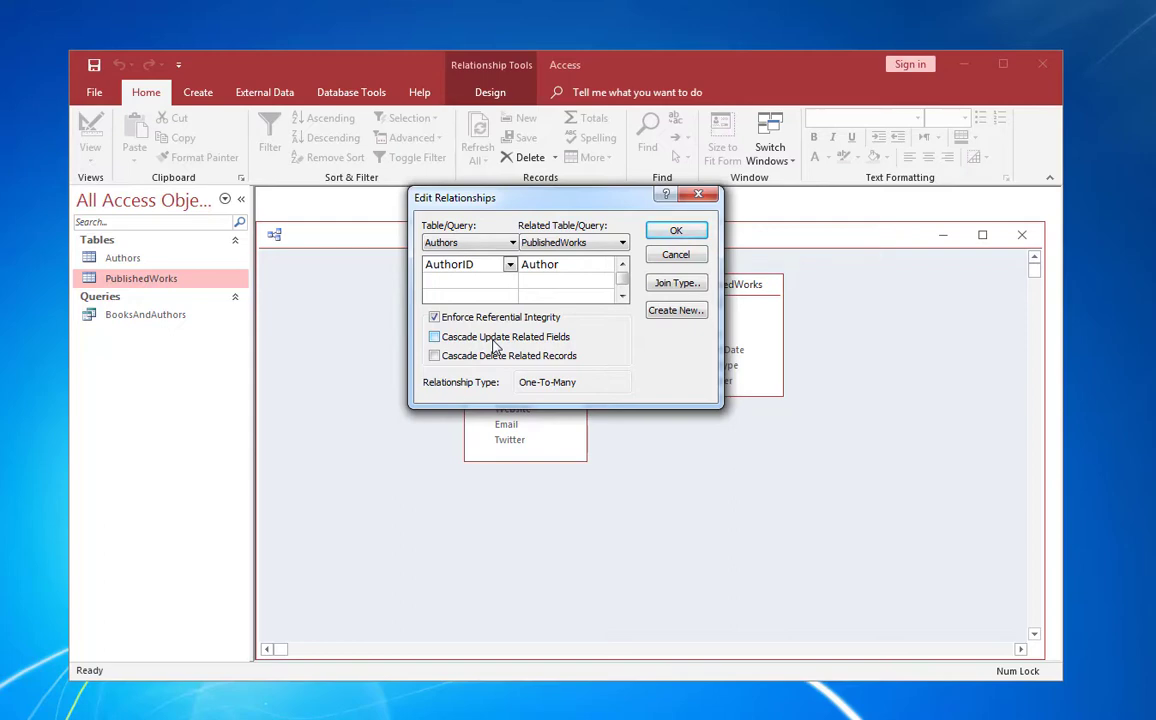
# Cancel the relationship settings and open the Authors table's datasheet by way of Design View
pyautogui.click(676, 231)
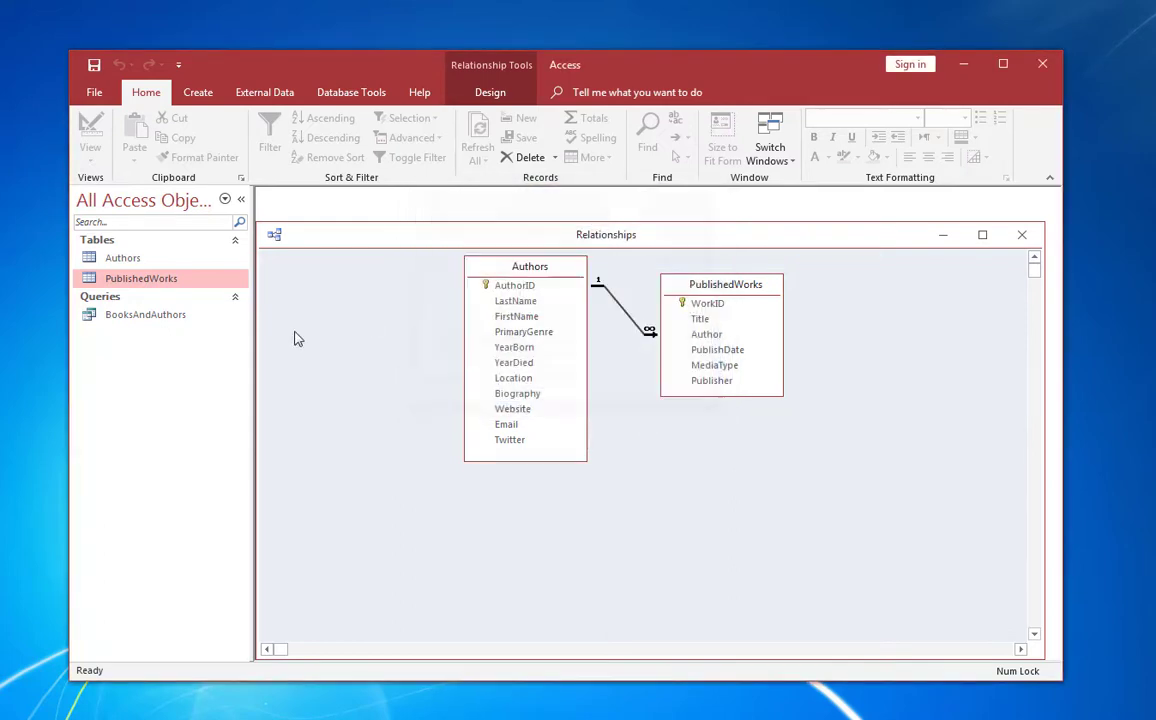
pyautogui.click(141, 262)
pyautogui.rightClick(141, 262)
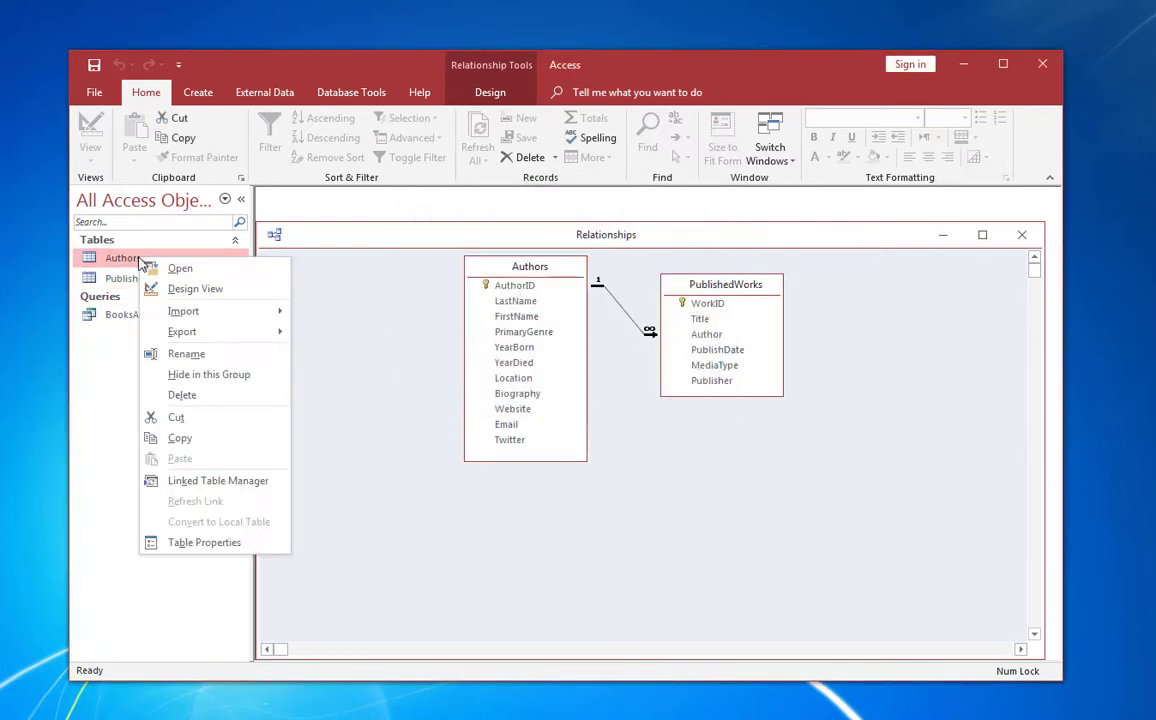
pyautogui.click(181, 286)
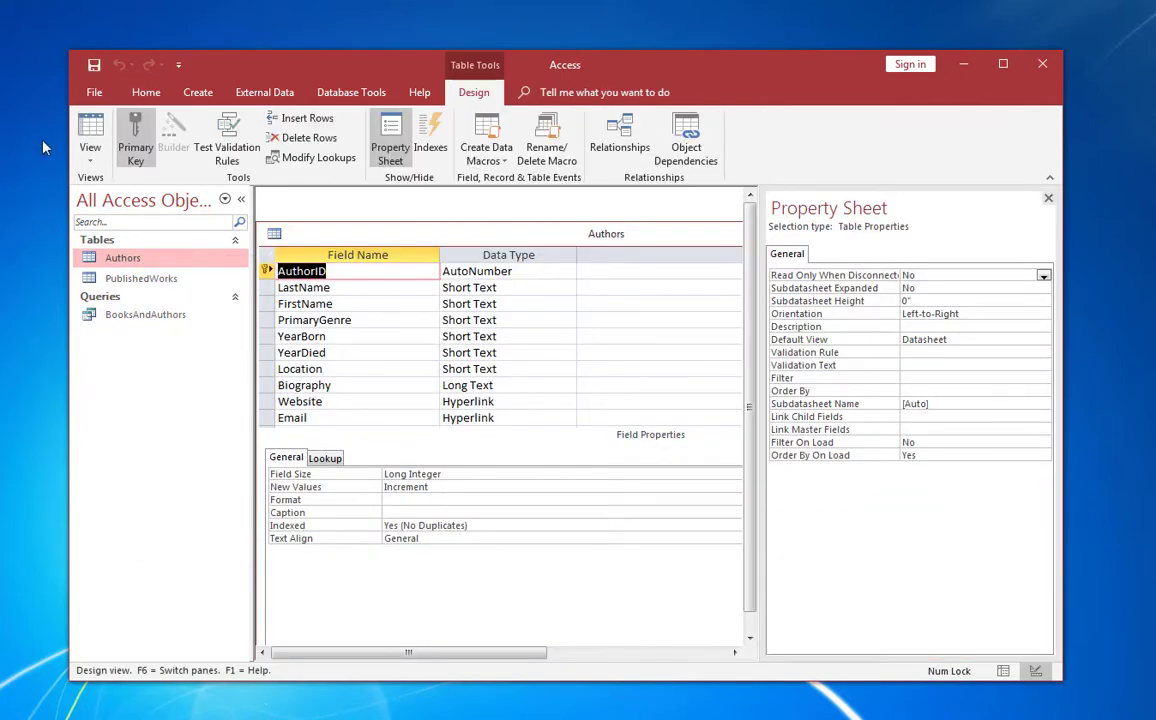
pyautogui.click(90, 135)
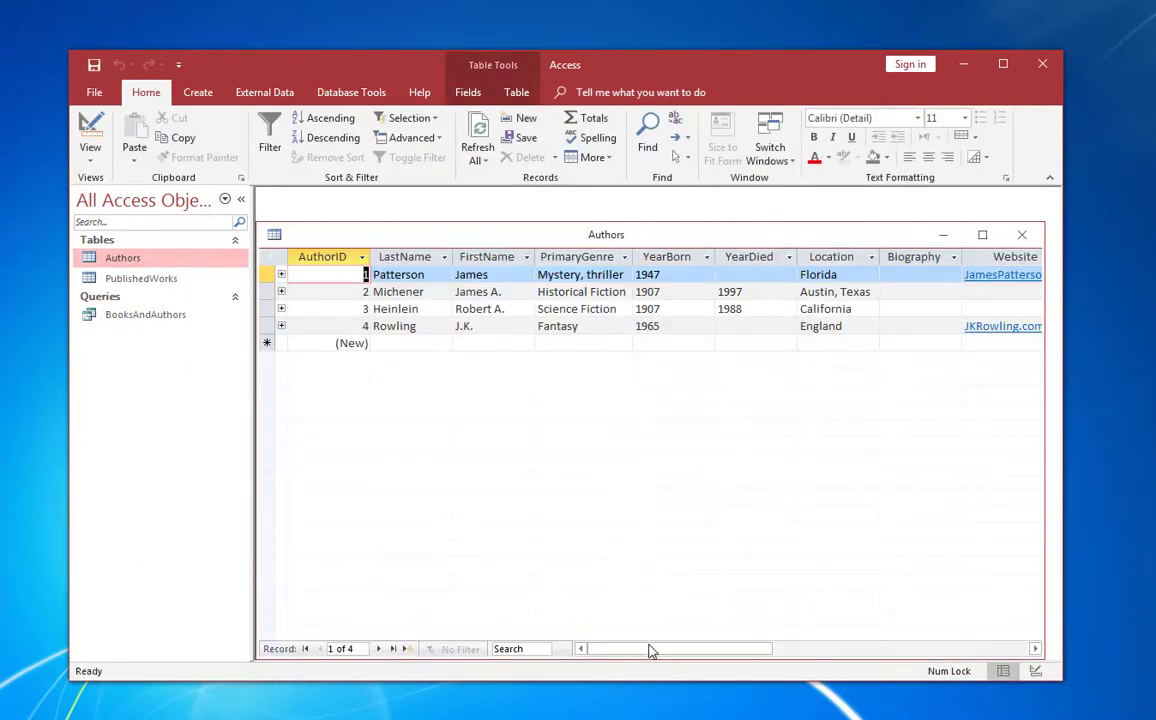
# Browse the authors' Website and Email cells, then move the Authors window down to reveal Relationships
pyautogui.moveTo(650, 650); pyautogui.dragTo(752, 632)
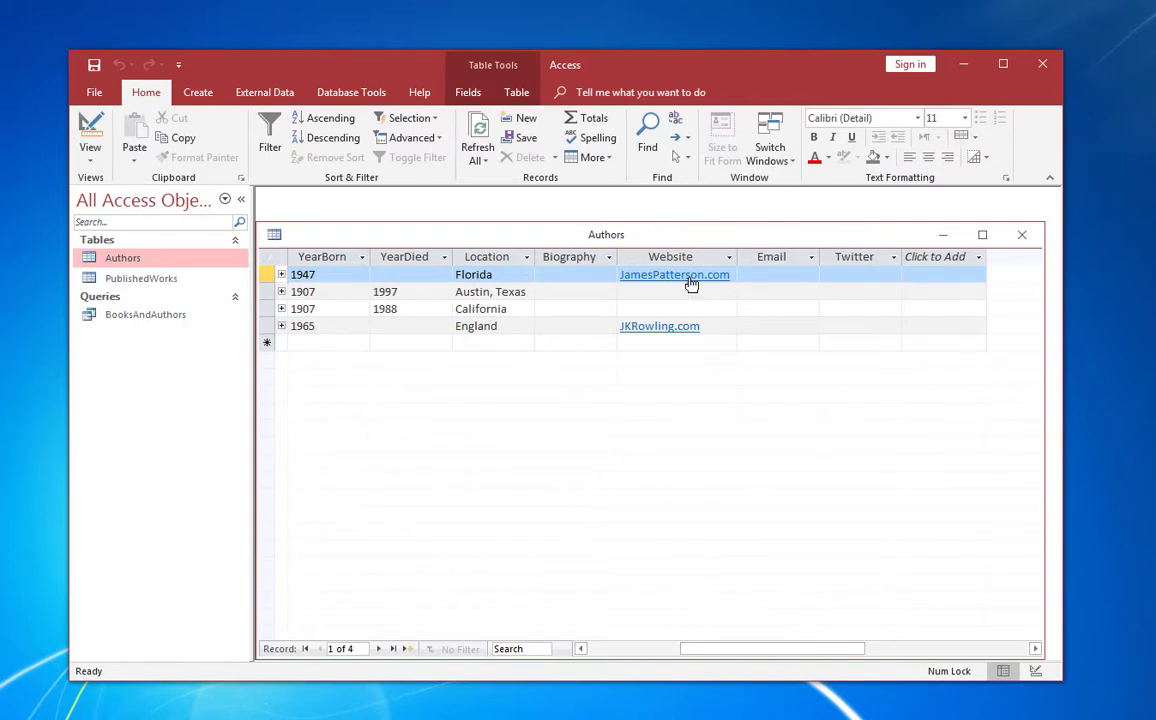
pyautogui.click(682, 291)
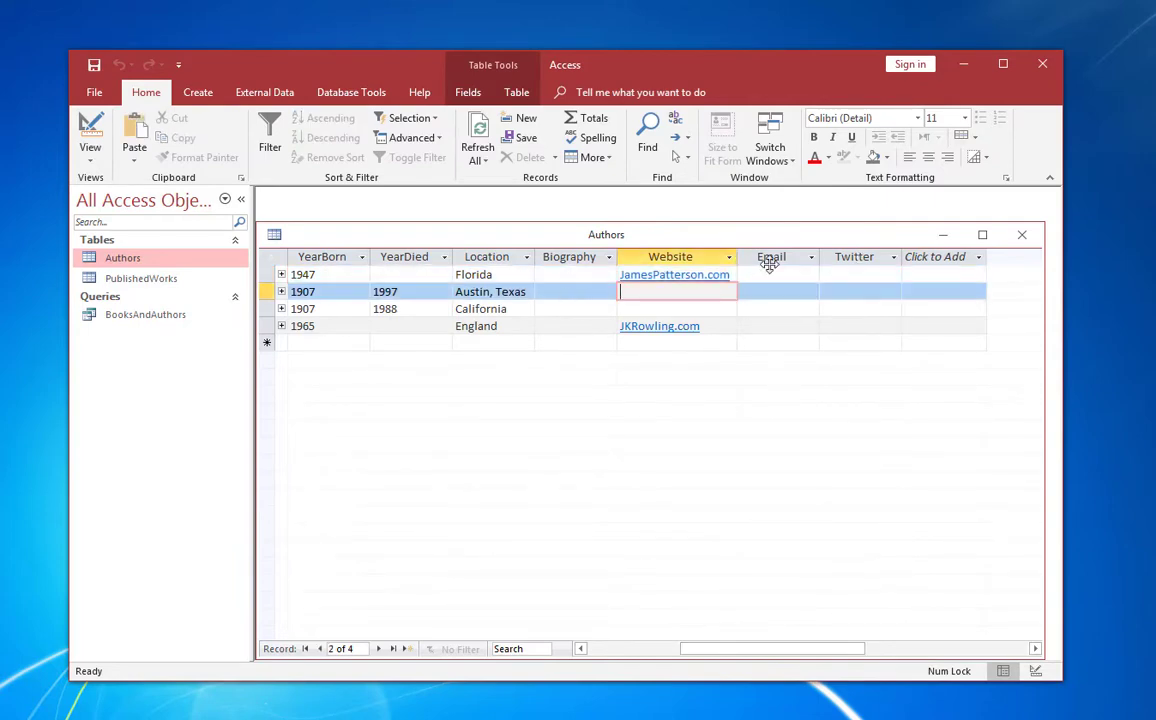
pyautogui.click(776, 274)
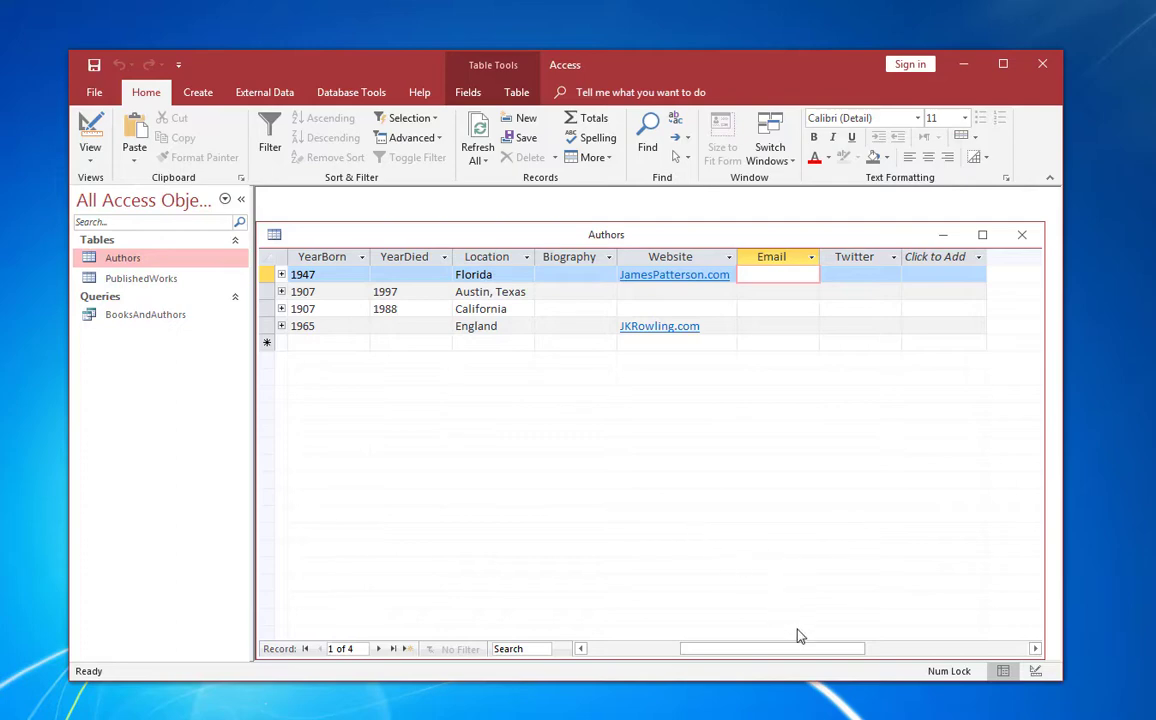
pyautogui.moveTo(800, 650)
pyautogui.mouseDown()
pyautogui.moveTo(762, 651)
pyautogui.moveTo(808, 650)
pyautogui.mouseUp()
pyautogui.moveTo(665, 235); pyautogui.dragTo(686, 353)
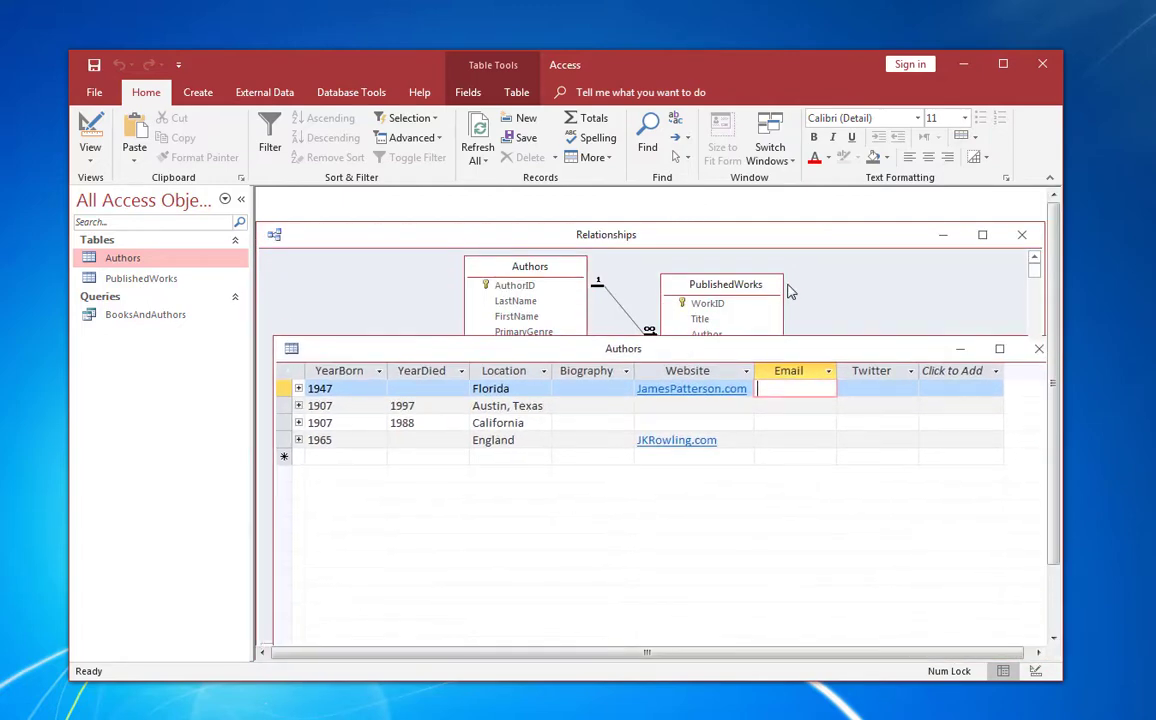
# Try enabling Cascade Delete Related Records, hit the table-locked error, and close the Authors table
pyautogui.click(864, 284)
pyautogui.rightClick(623, 314)
pyautogui.click(692, 318)
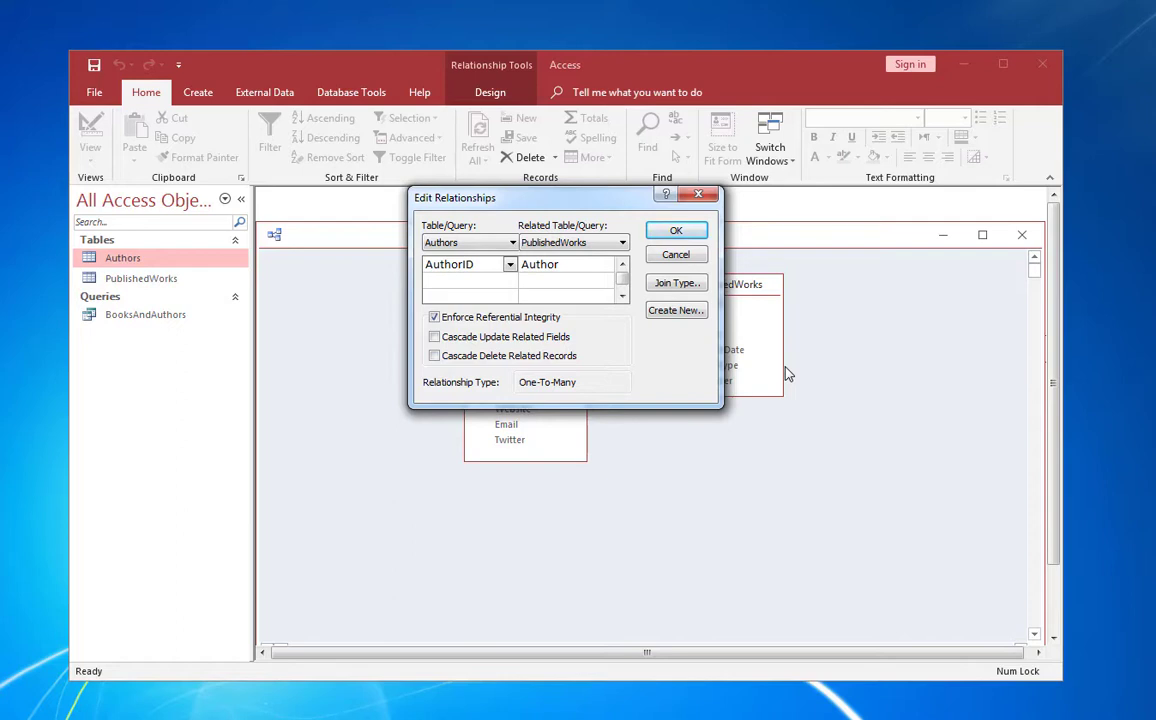
pyautogui.click(434, 355)
pyautogui.click(650, 232)
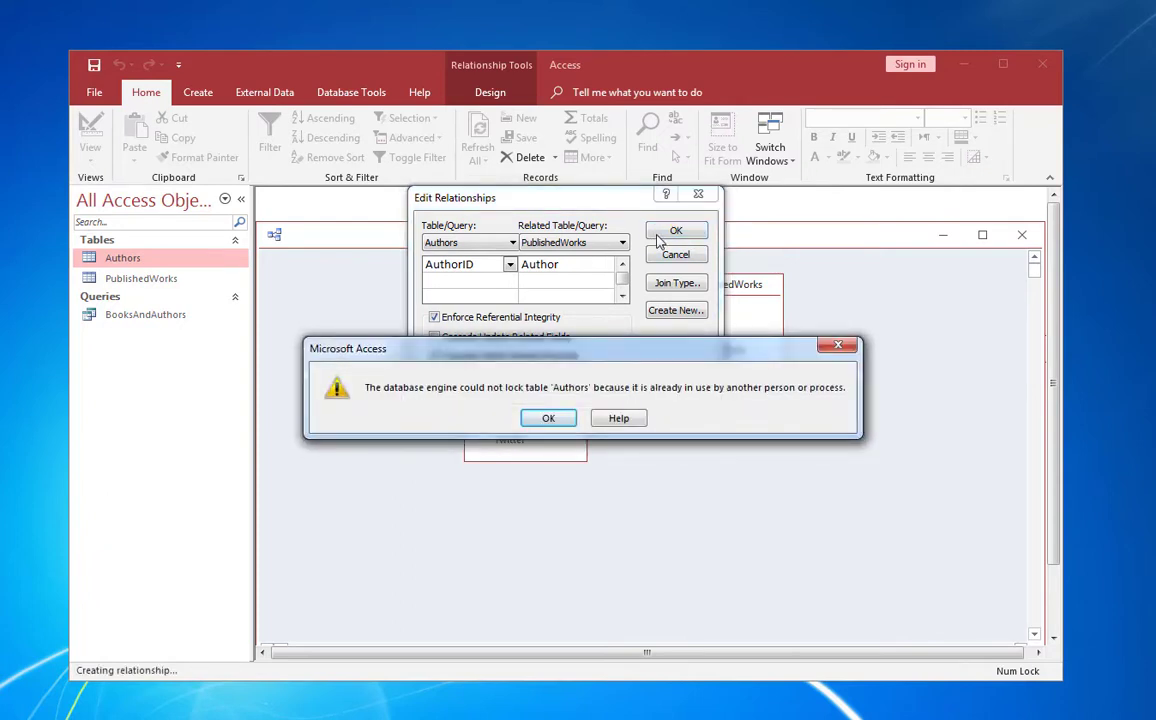
pyautogui.click(540, 419)
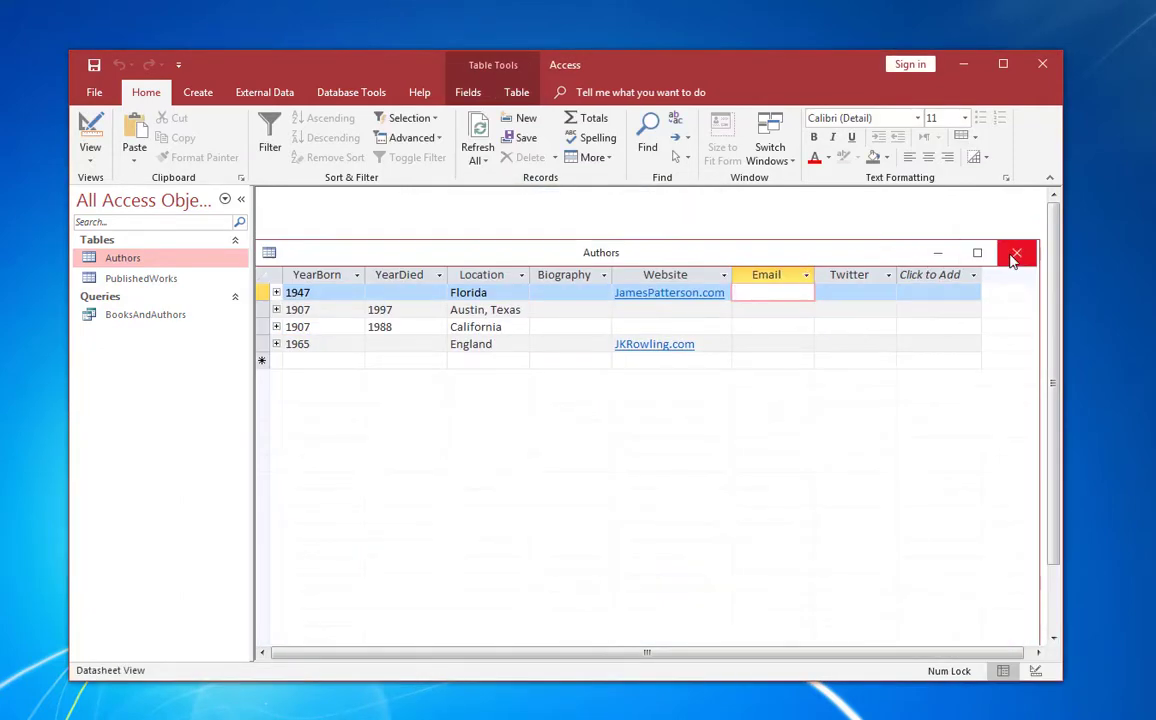
pyautogui.click(1013, 258)
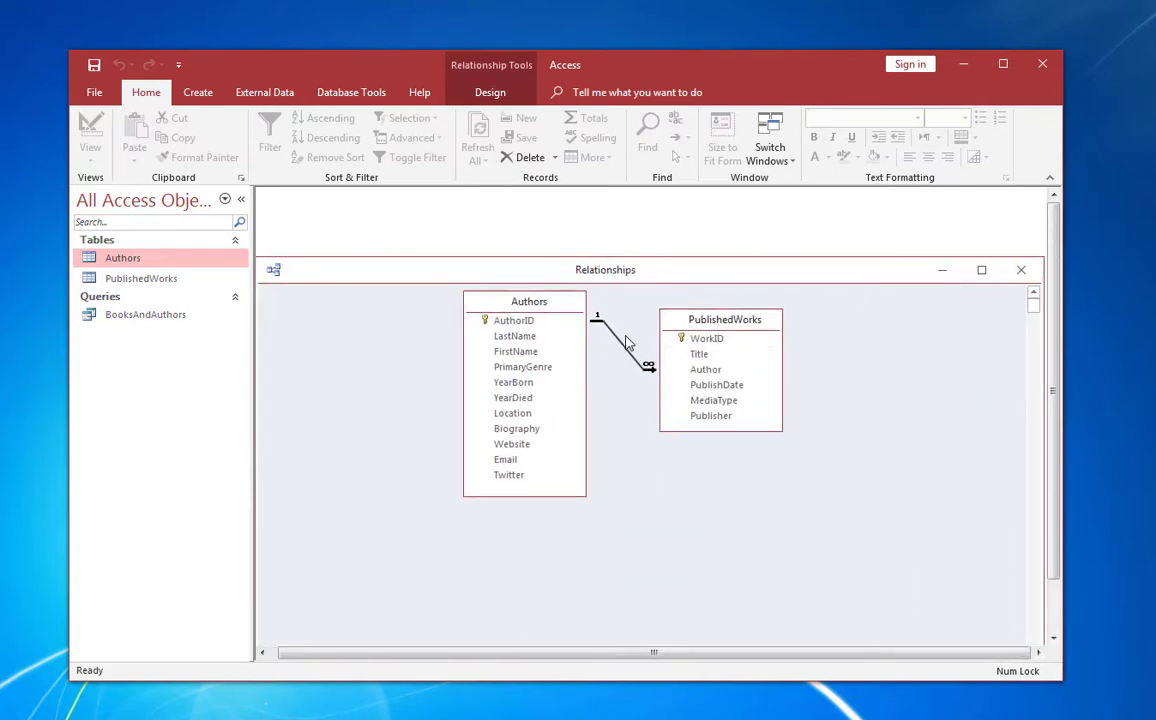
# Reapply Cascade Delete Related Records on the Authors–PublishedWorks relationship and save it
pyautogui.rightClick(620, 343)
pyautogui.click(650, 347)
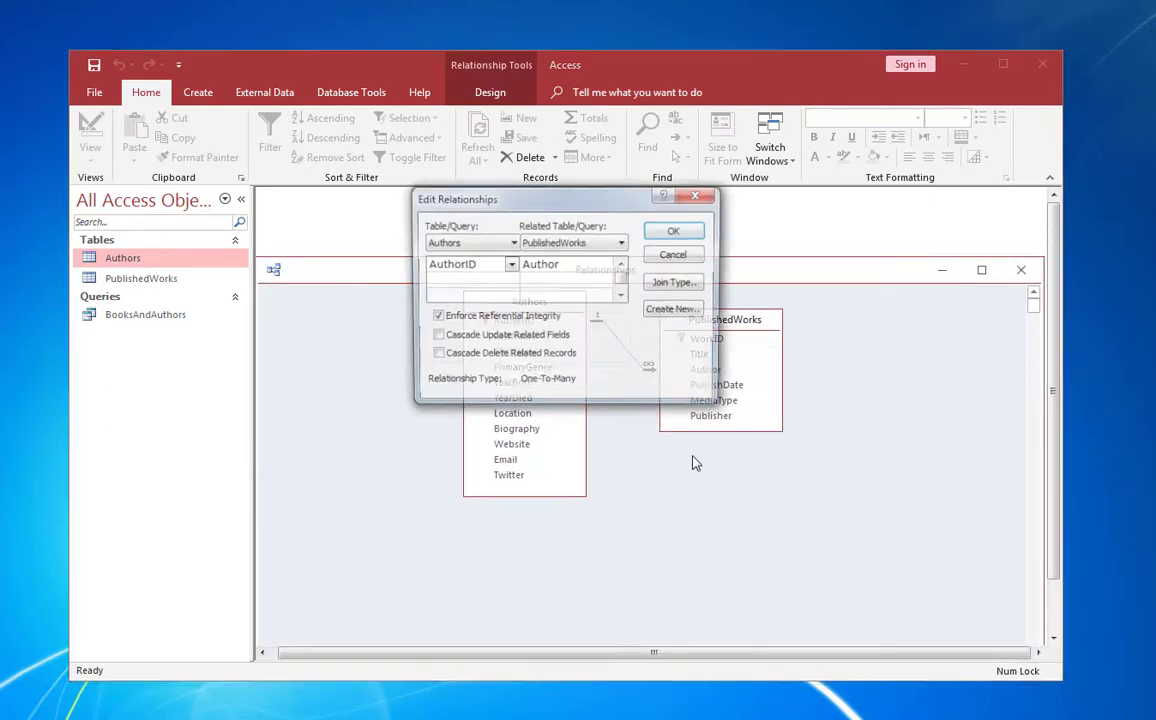
pyautogui.click(503, 359)
pyautogui.click(675, 230)
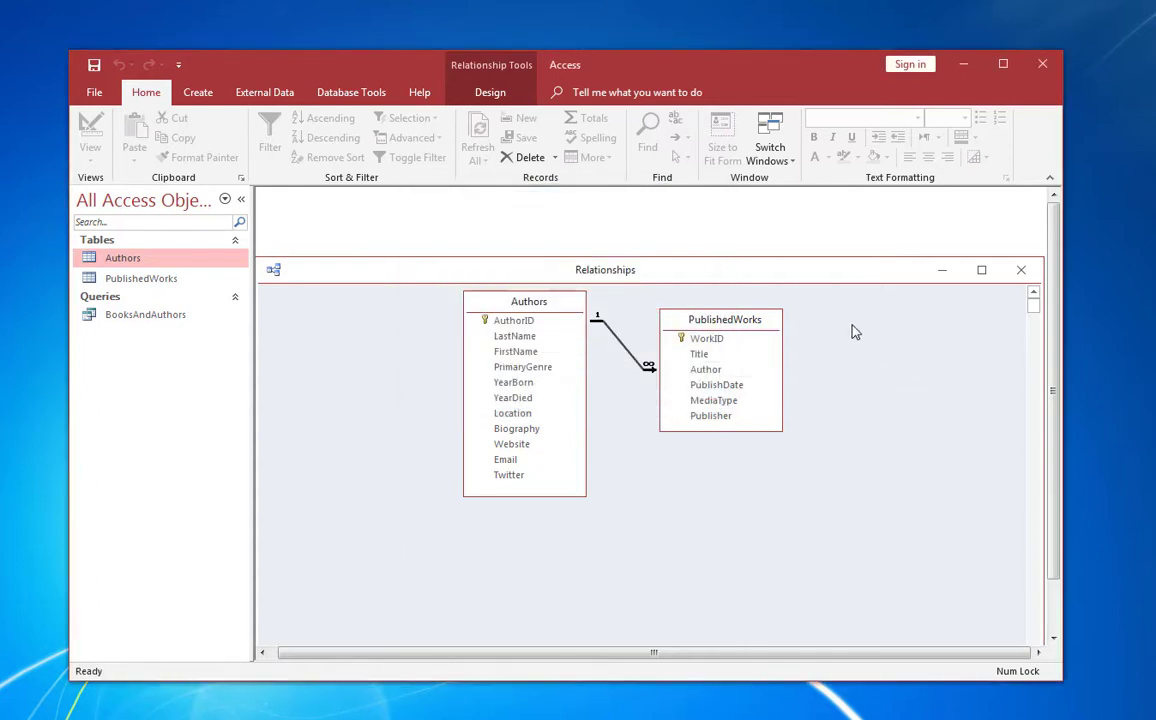
pyautogui.click(135, 260)
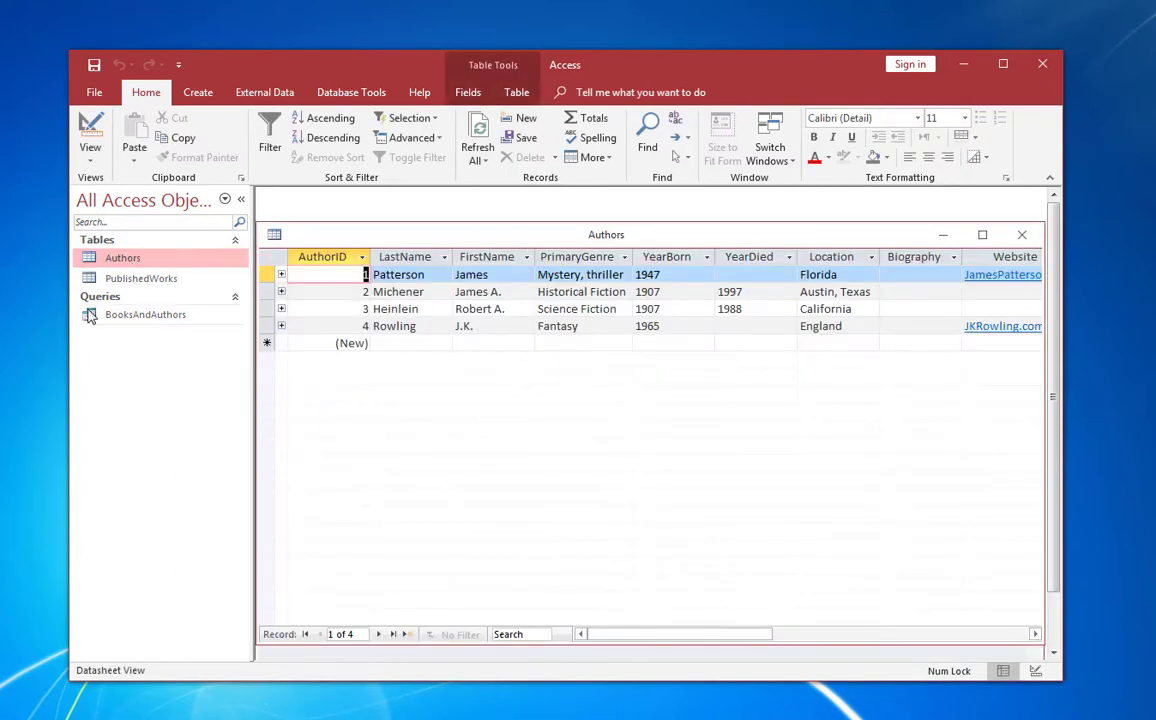
# Open PublishedWorks and Authors, try deleting the first author, and decline at the cascade warning
pyautogui.doubleClick(135, 280)
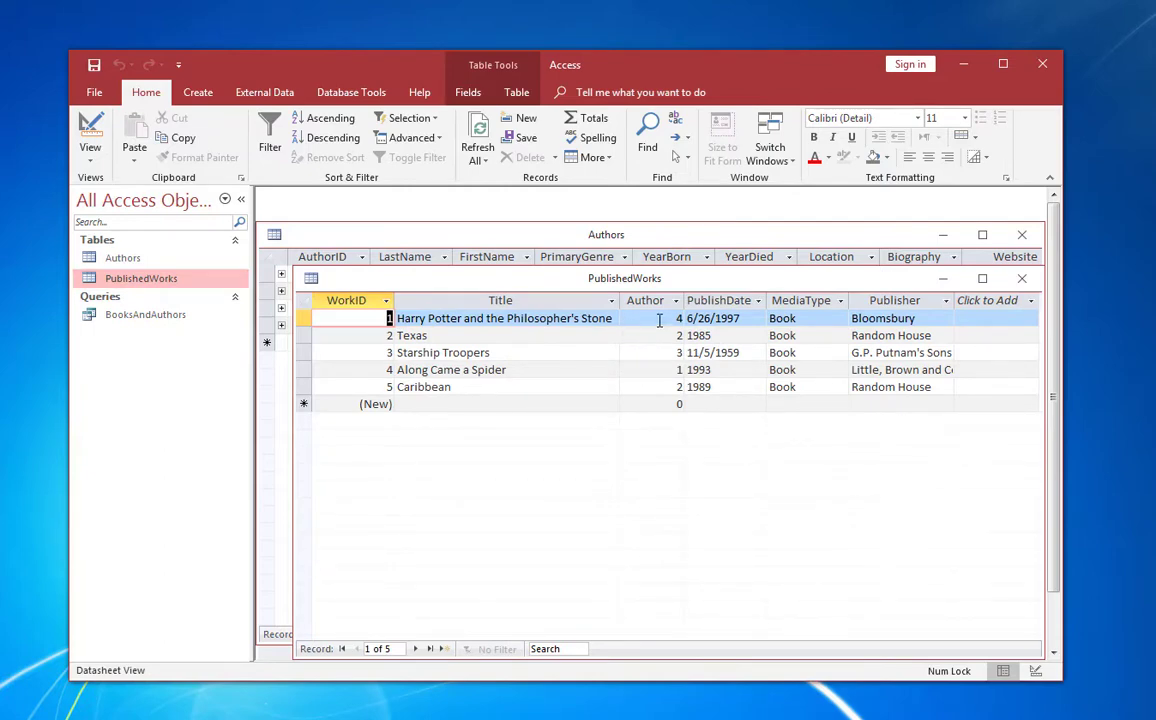
pyautogui.doubleClick(121, 259)
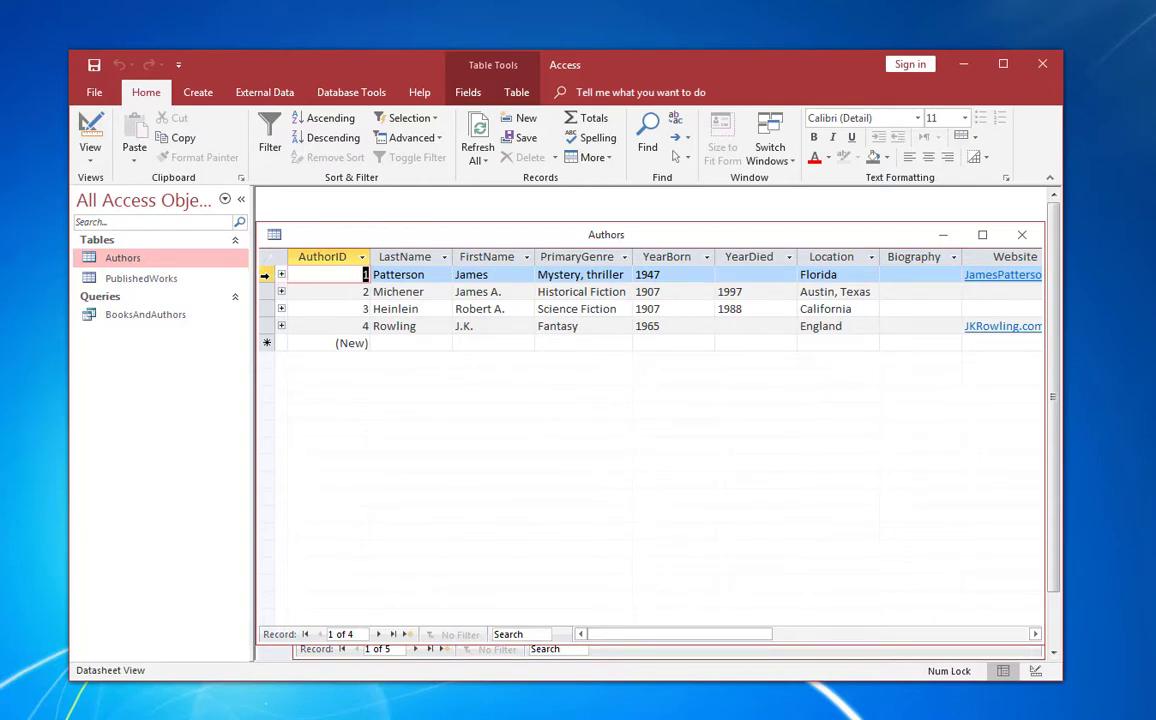
pyautogui.rightClick(263, 274)
pyautogui.click(293, 307)
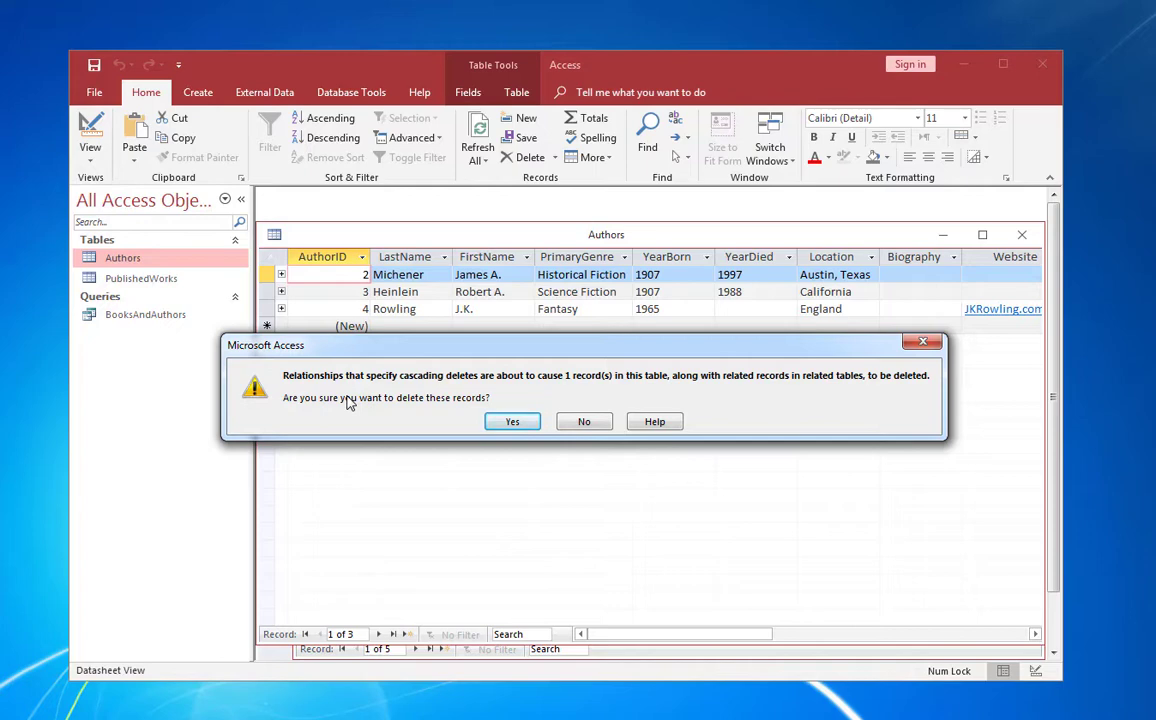
pyautogui.click(586, 422)
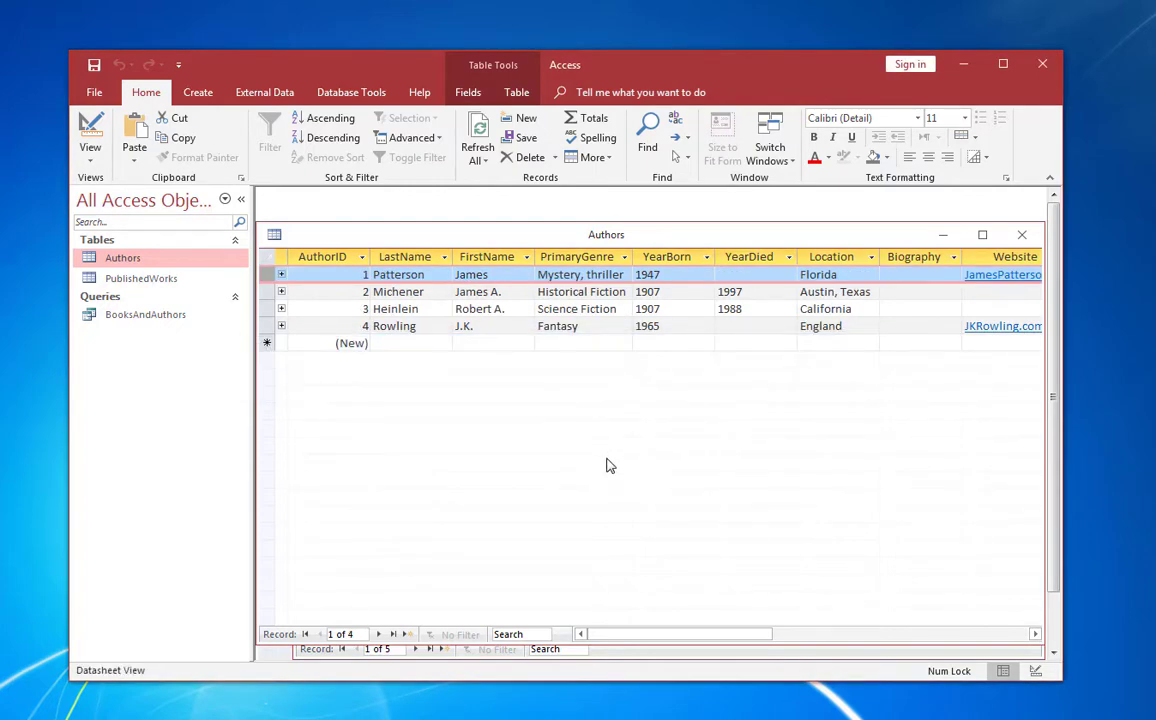
# Close the Authors and PublishedWorks datasheets
pyautogui.click(474, 327)
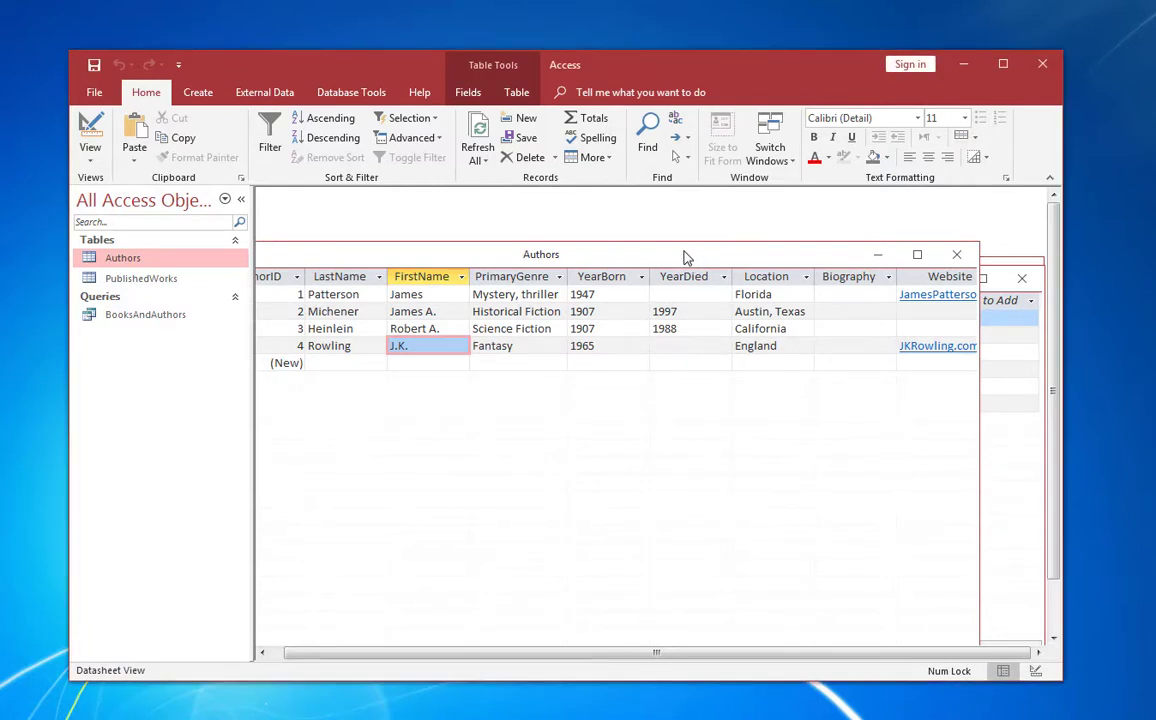
pyautogui.moveTo(686, 258); pyautogui.dragTo(582, 319)
pyautogui.click(856, 317)
pyautogui.moveTo(911, 276); pyautogui.dragTo(523, 290)
pyautogui.click(824, 292)
# Close the Relationships window and select the BooksAndAuthors query
pyautogui.moveTo(815, 276); pyautogui.dragTo(730, 211)
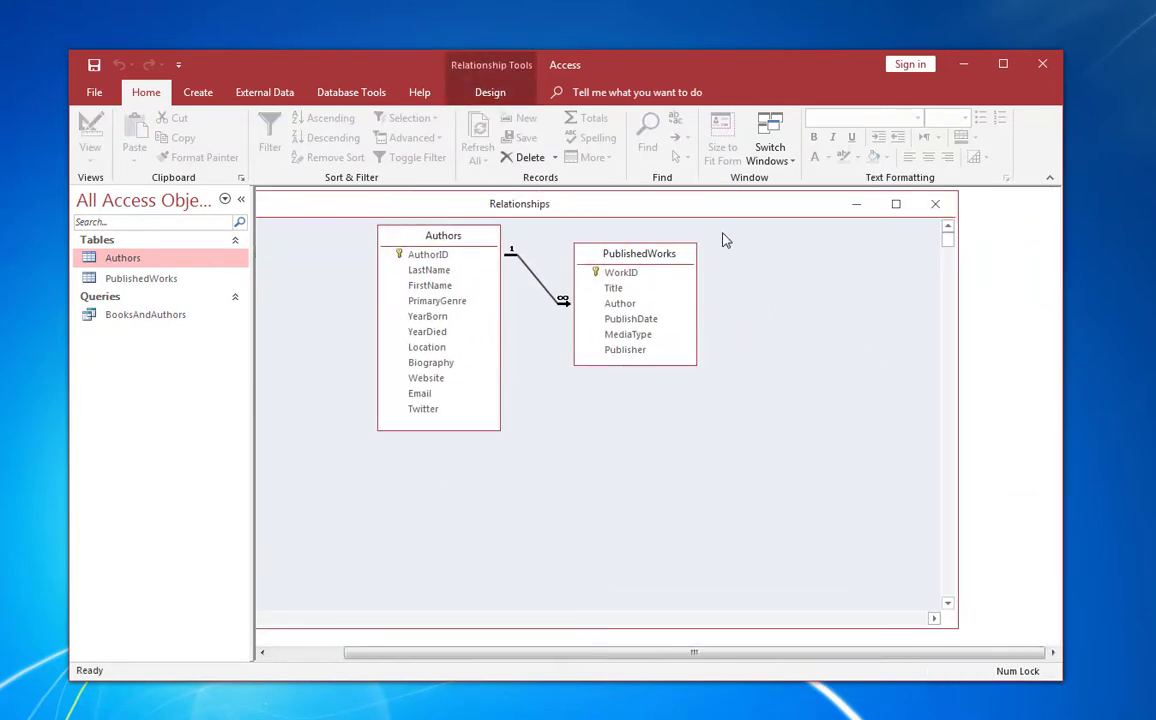
pyautogui.click(935, 203)
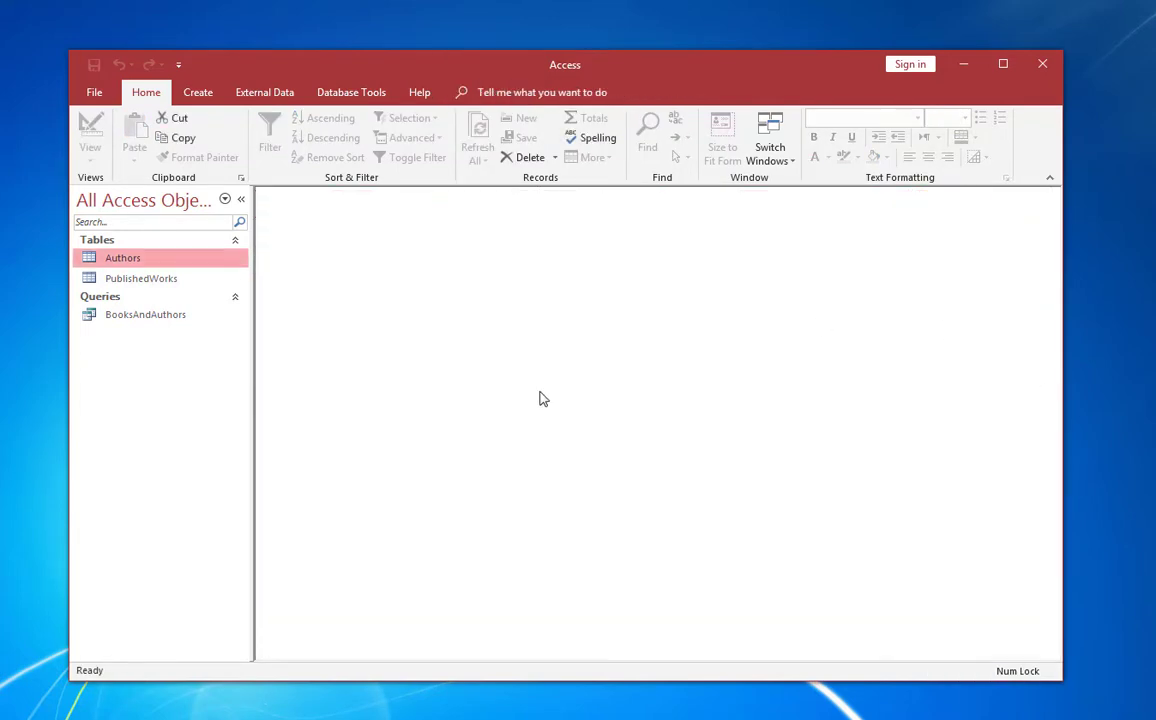
pyautogui.click(96, 315)
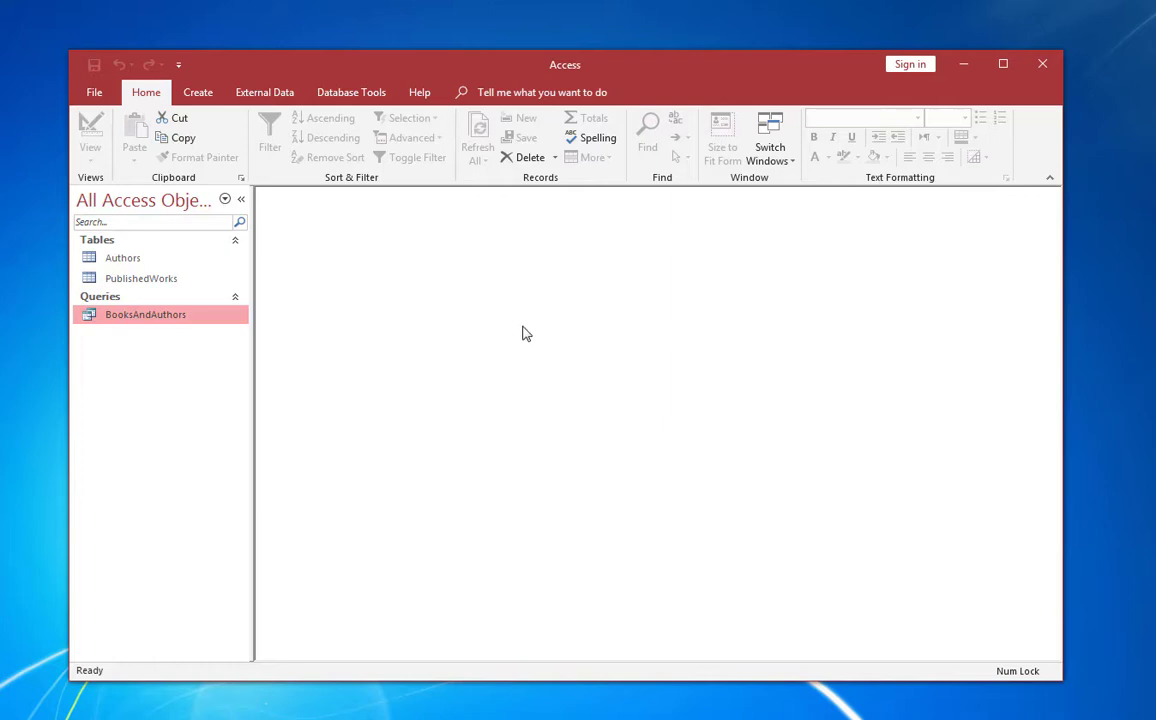
# Open BooksAndAuthors in Design View, resize its panes, and widen the Author expression column
pyautogui.rightClick(138, 318)
pyautogui.click(193, 345)
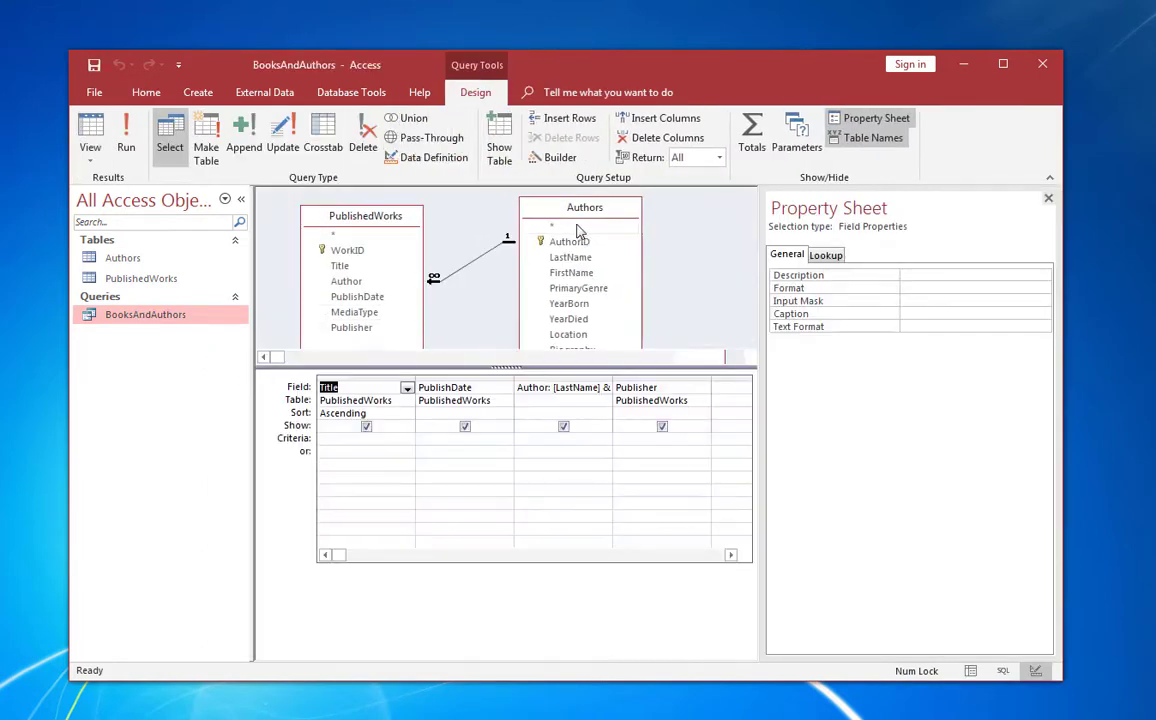
pyautogui.moveTo(672, 405); pyautogui.dragTo(704, 401)
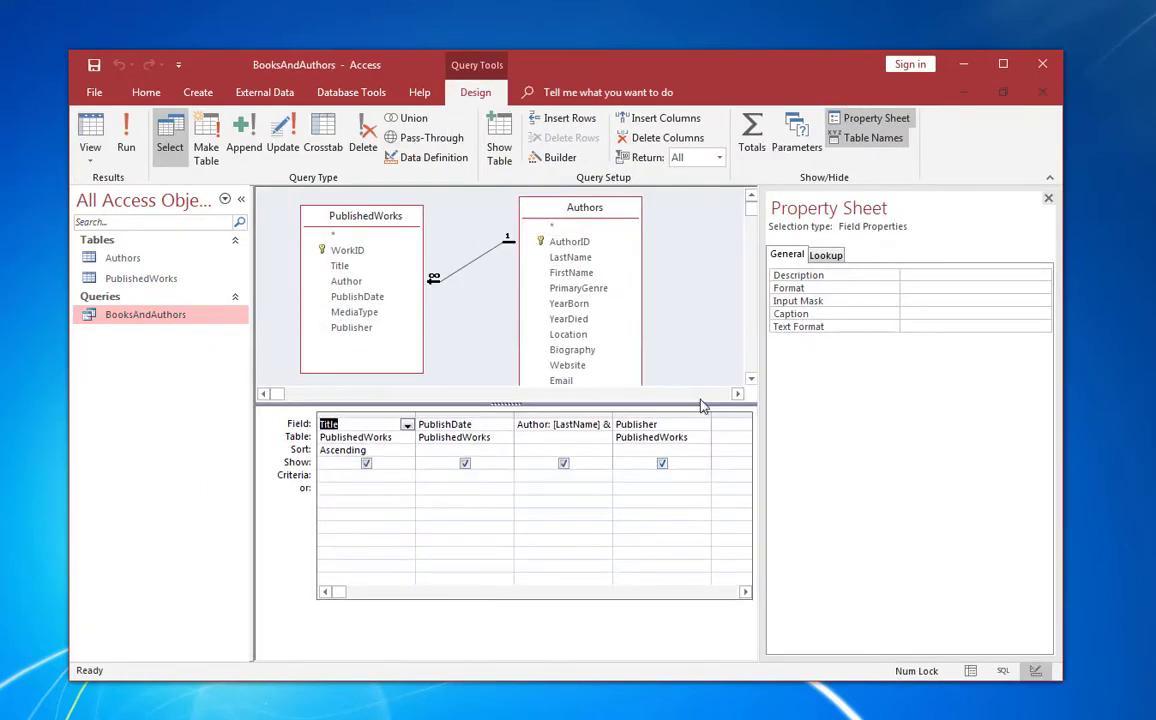
pyautogui.moveTo(776, 374); pyautogui.dragTo(842, 375)
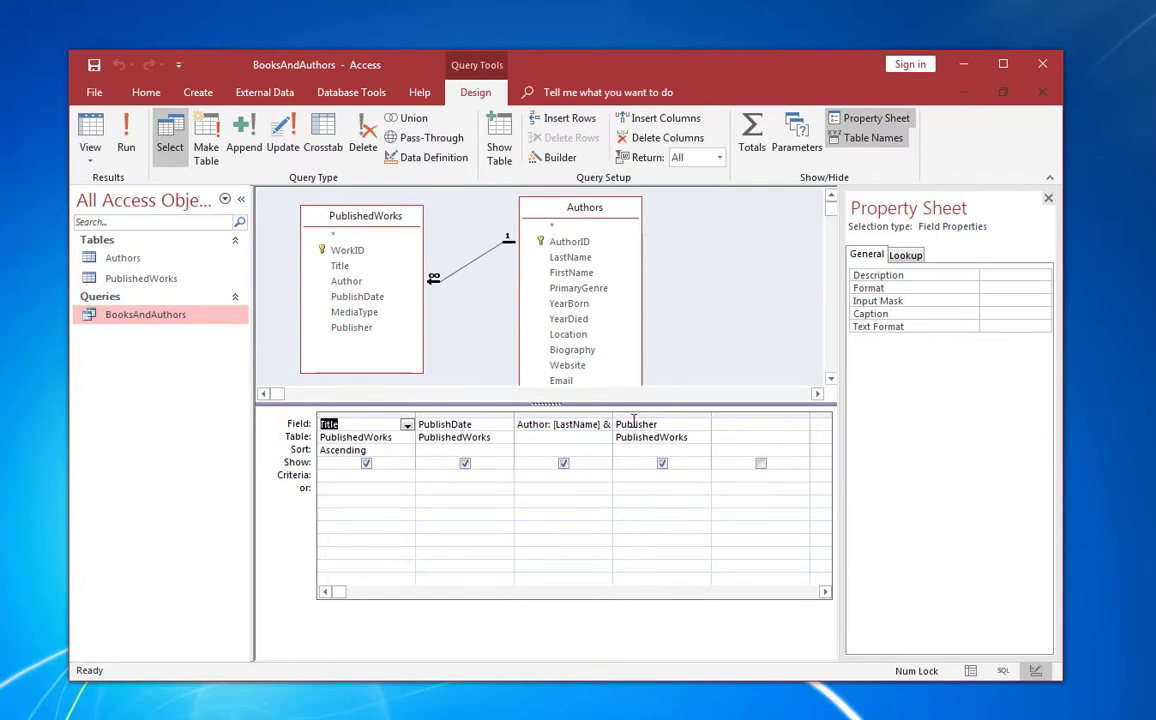
pyautogui.moveTo(612, 416); pyautogui.dragTo(673, 424)
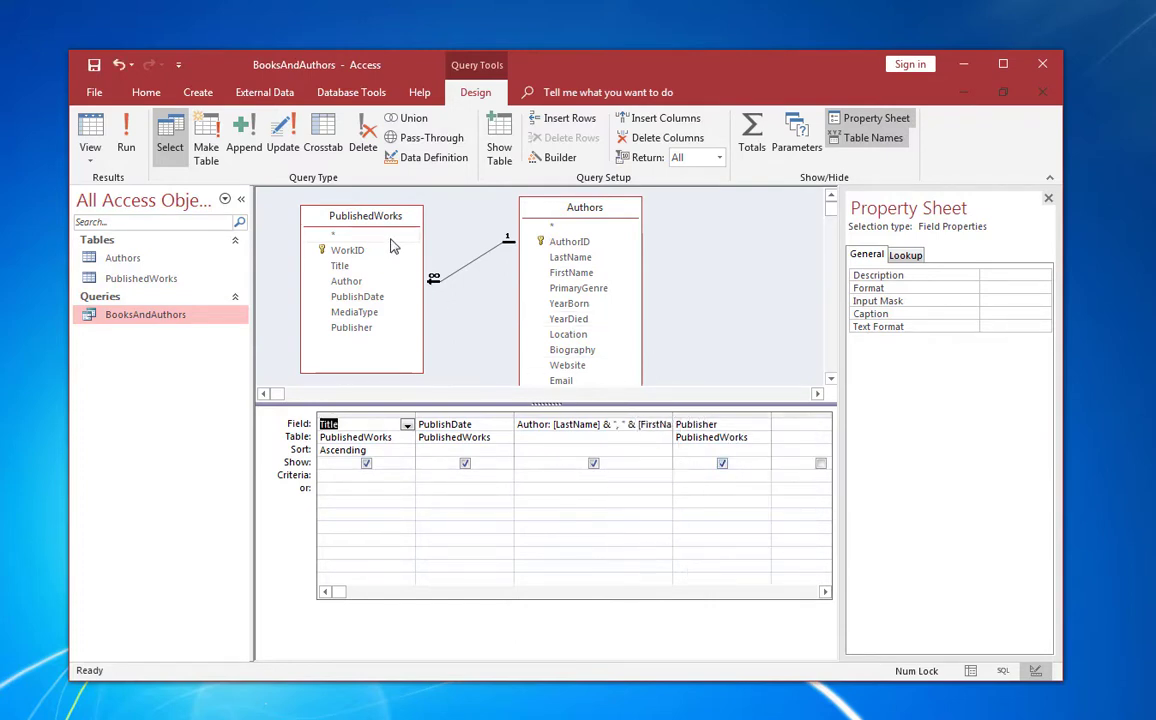
# Inspect the PublishedWorks, Authors and join properties, then widen the Author column to read fully
pyautogui.click(336, 210)
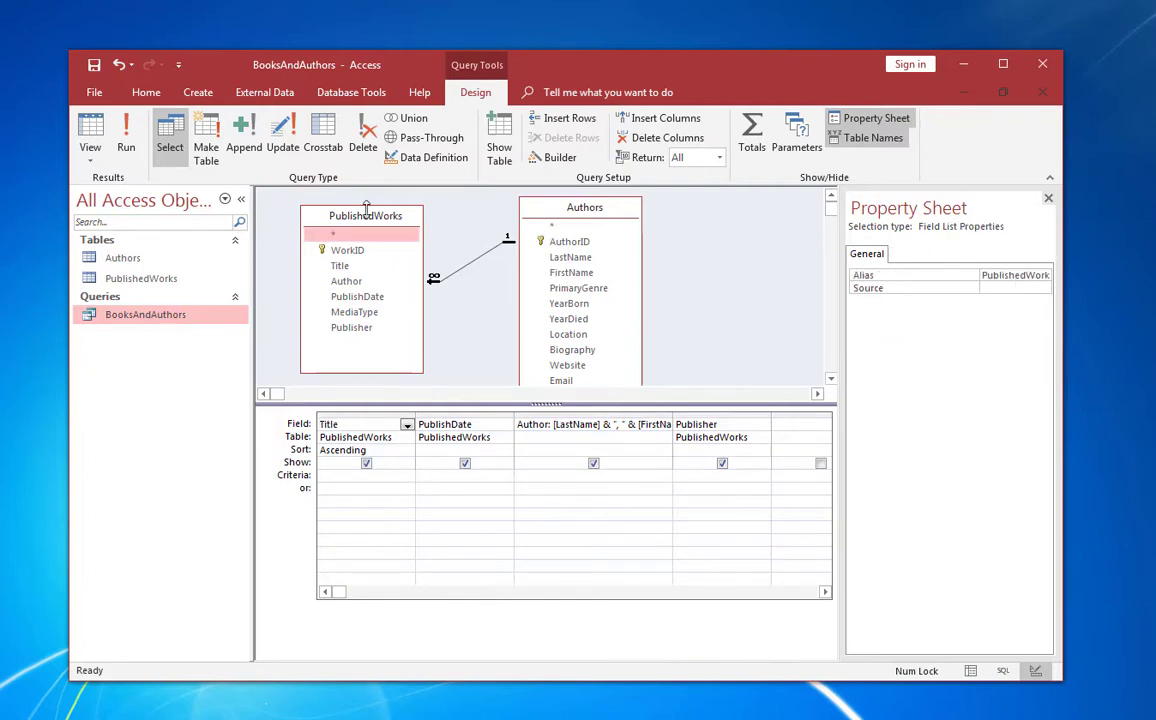
pyautogui.click(588, 211)
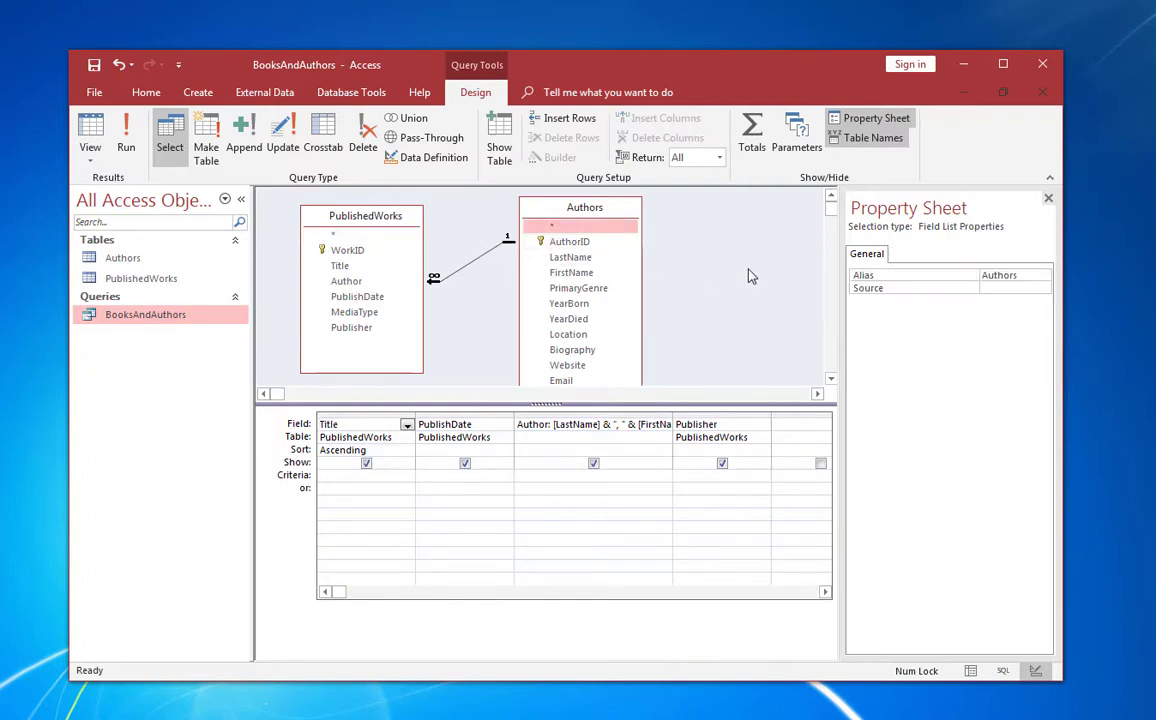
pyautogui.click(481, 263)
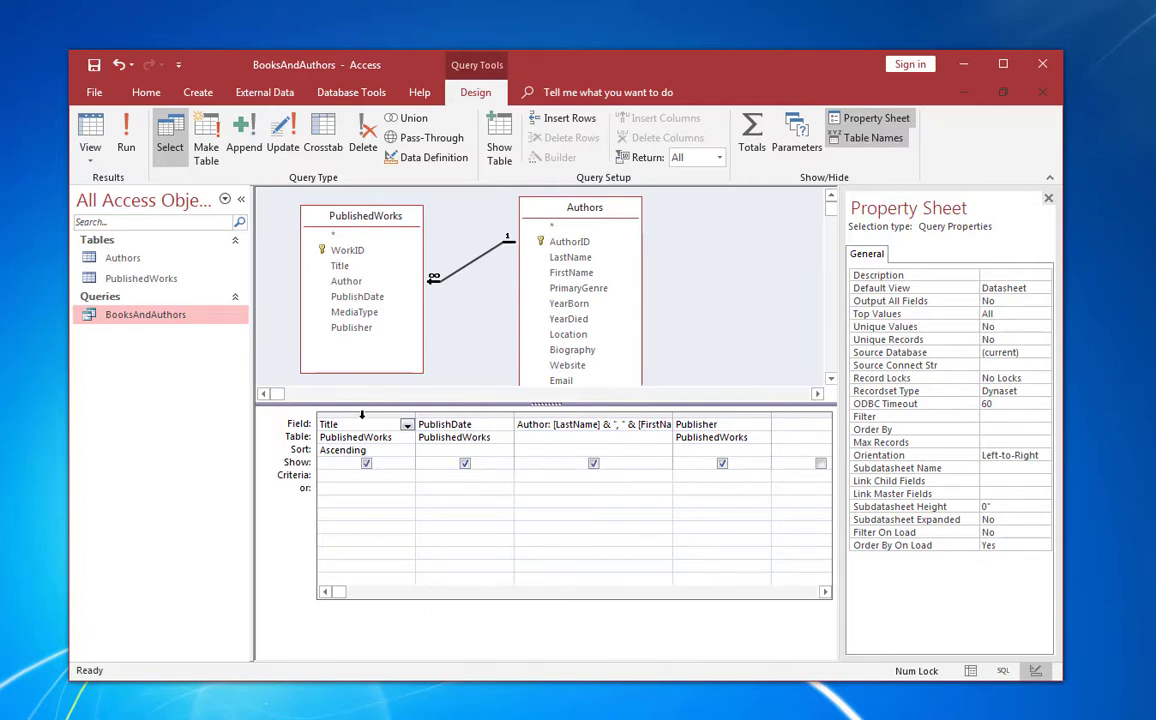
pyautogui.click(405, 530)
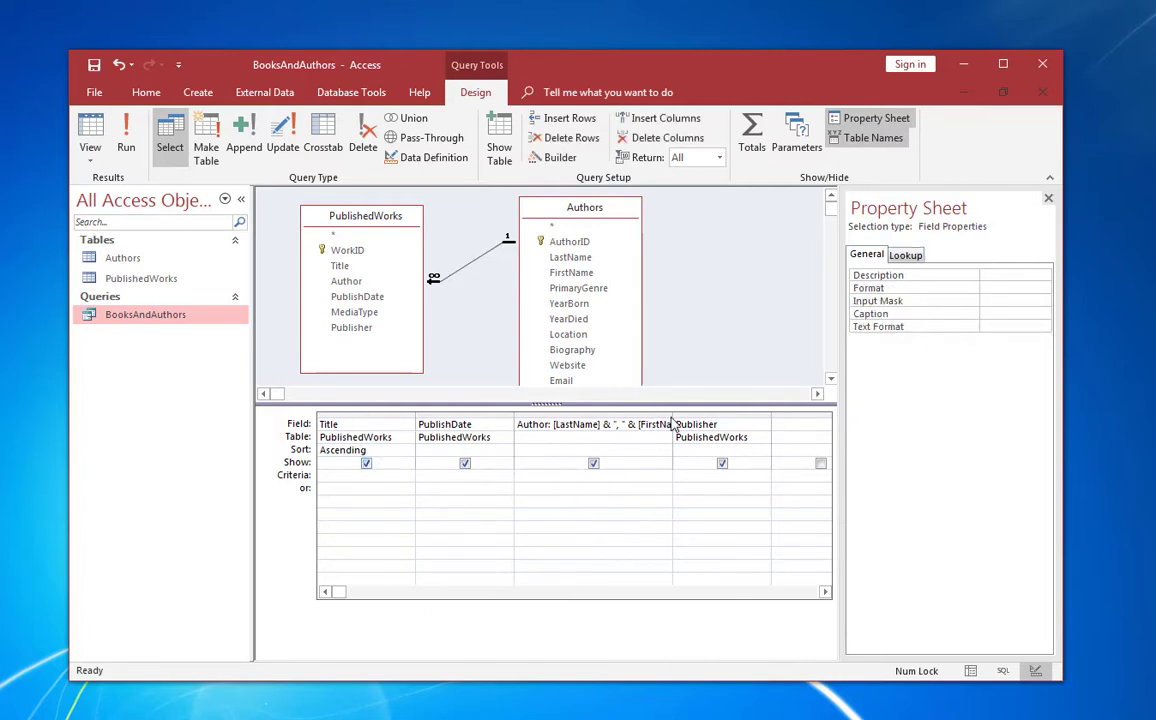
pyautogui.moveTo(673, 412); pyautogui.dragTo(703, 412)
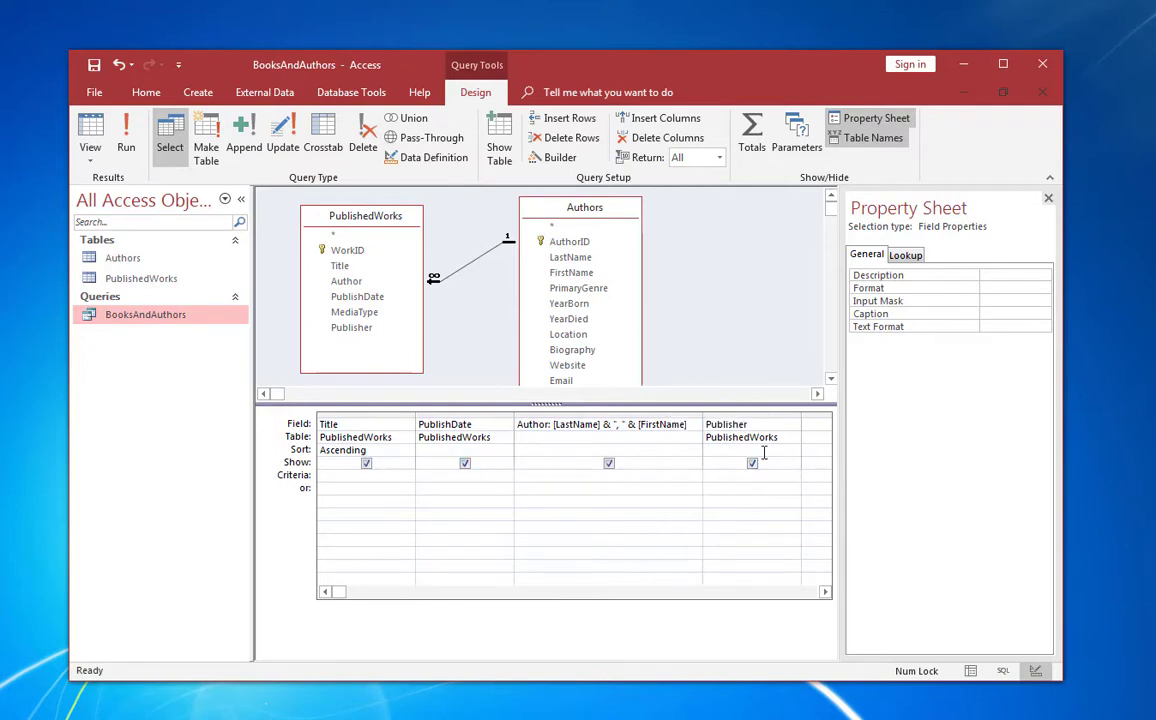
pyautogui.click(578, 424)
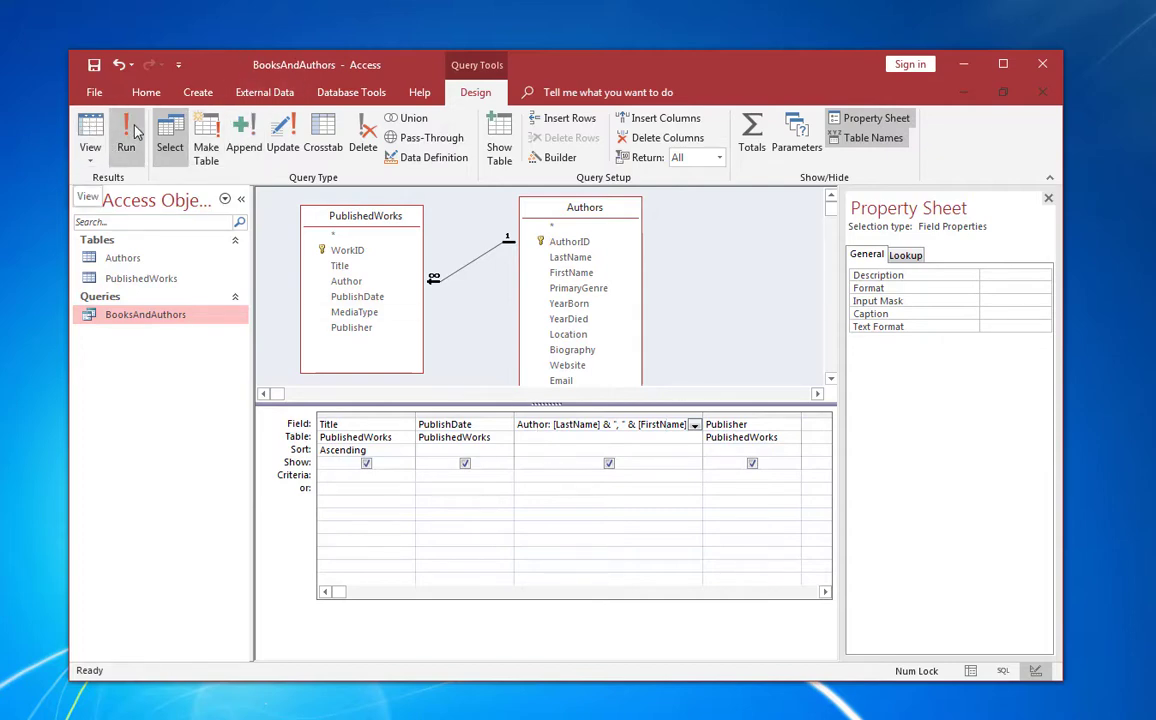
# Run the query and widen the PublishDate and Publisher columns in the results
pyautogui.click(92, 130)
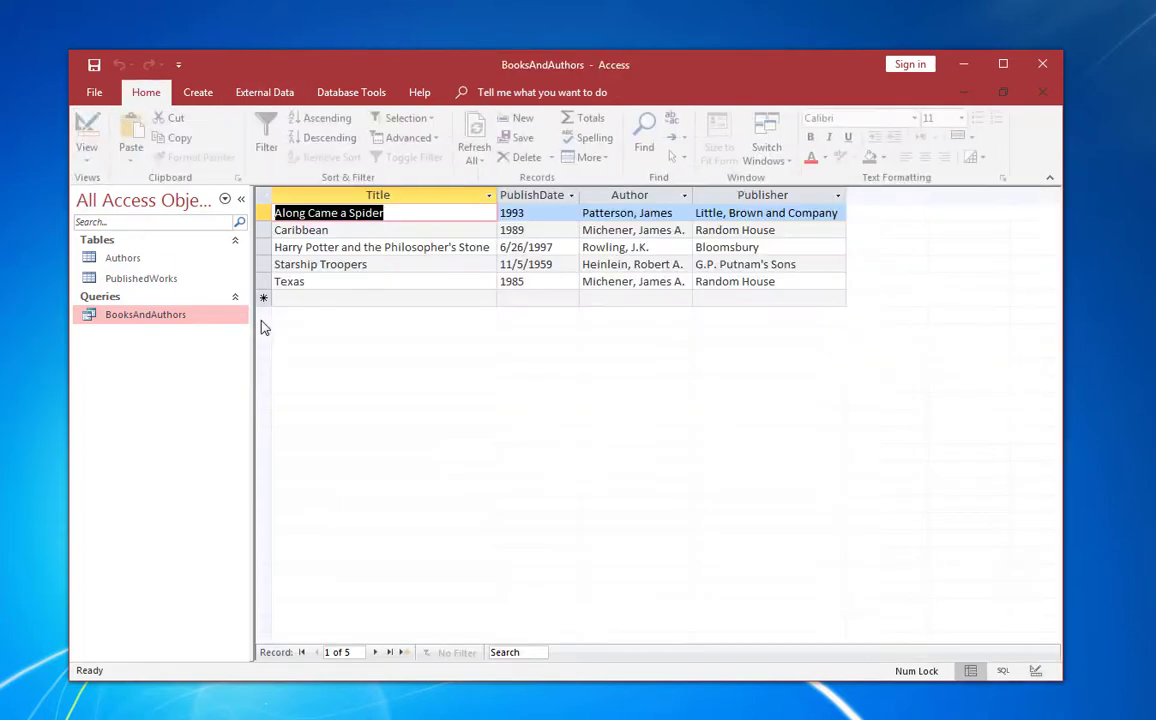
pyautogui.click(468, 247)
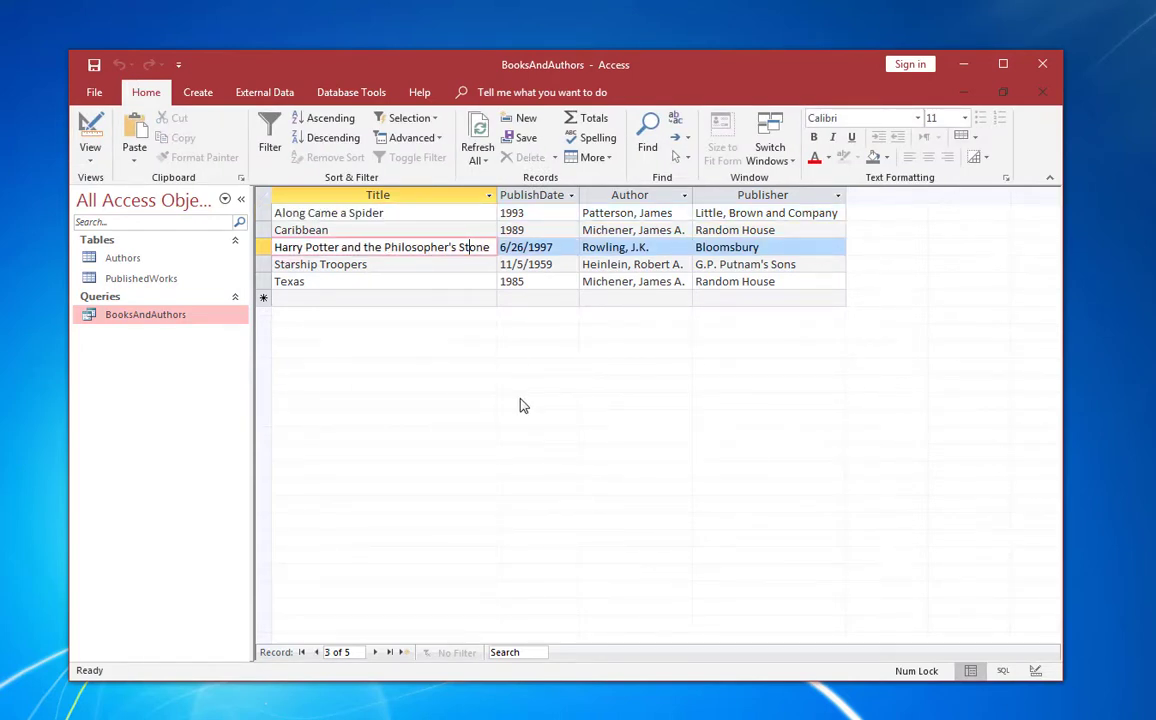
pyautogui.moveTo(579, 194); pyautogui.dragTo(606, 194)
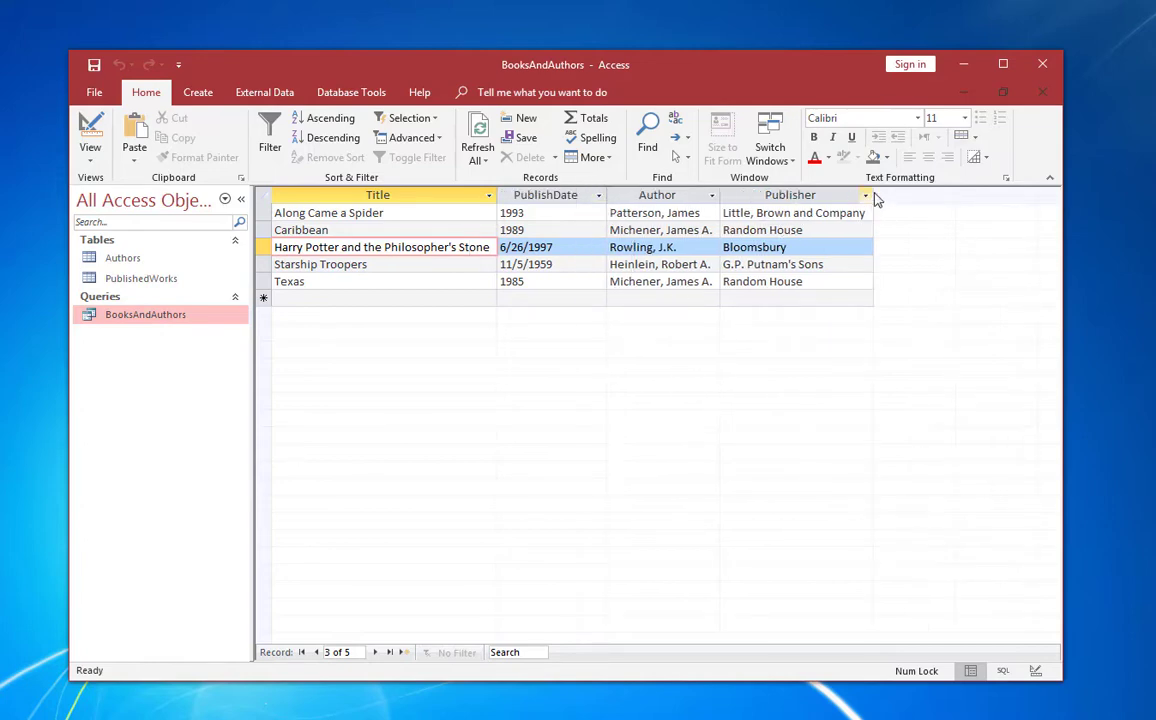
pyautogui.moveTo(873, 194); pyautogui.dragTo(943, 195)
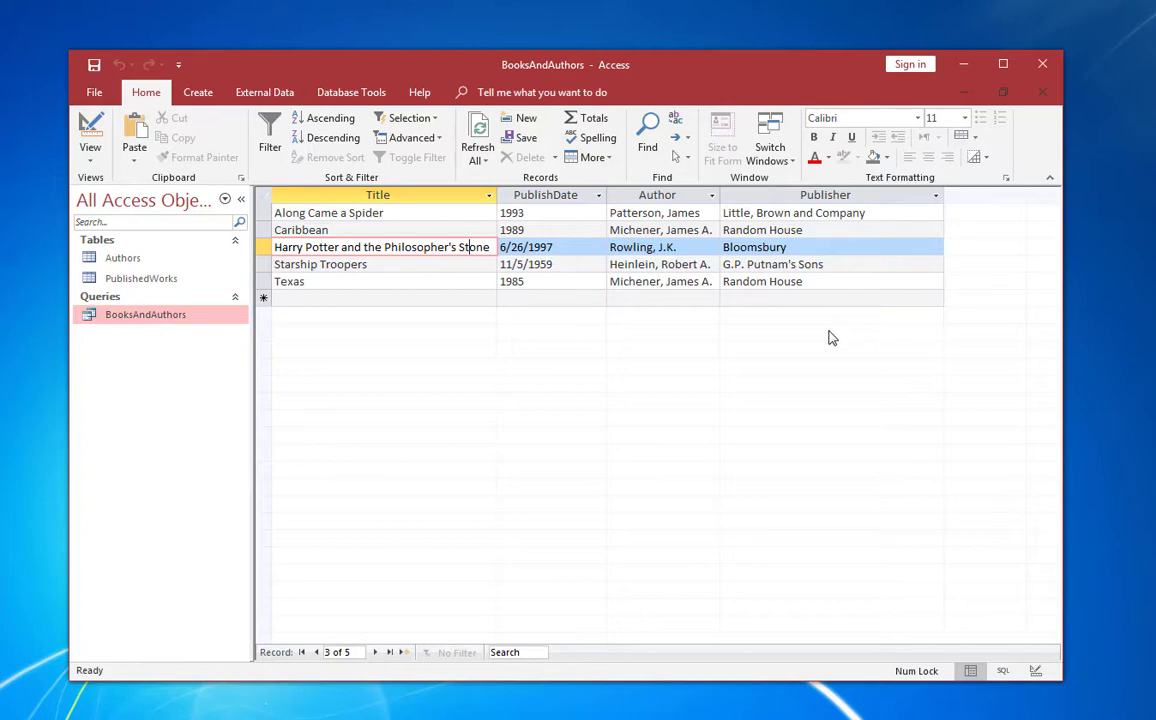
# Browse the rows' PublishDate, Author and Publisher values, then return to Design View
pyautogui.click(424, 220)
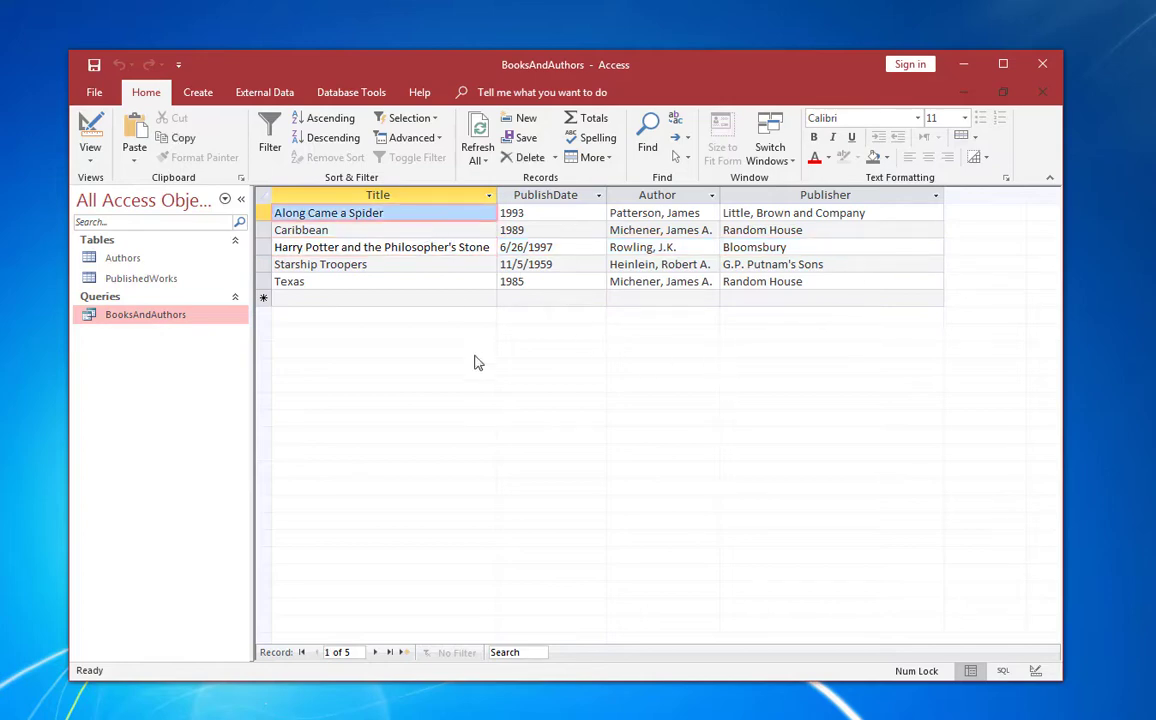
pyautogui.click(584, 218)
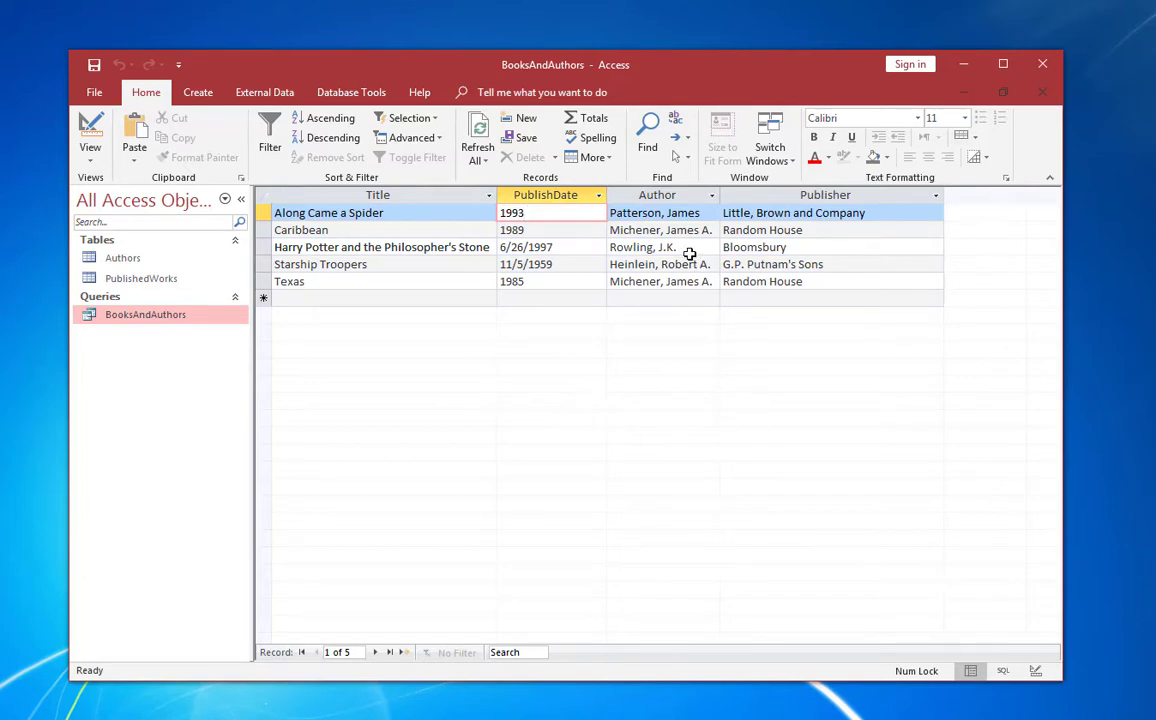
pyautogui.click(653, 212)
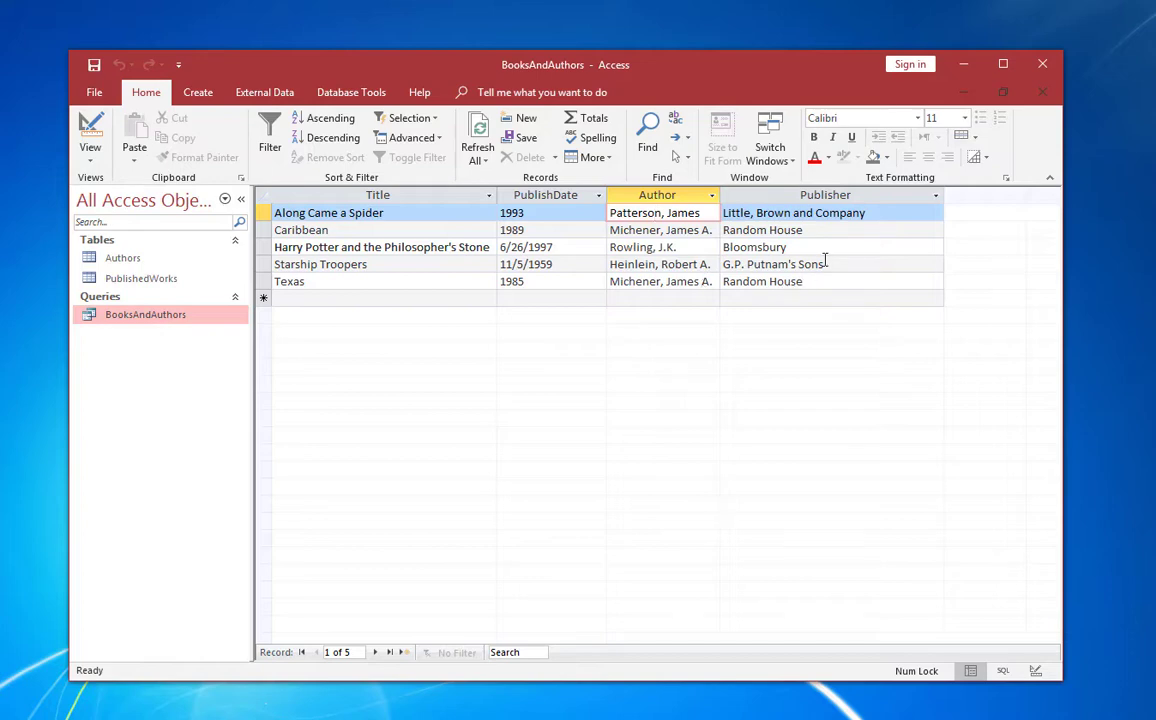
pyautogui.click(800, 216)
pyautogui.click(804, 231)
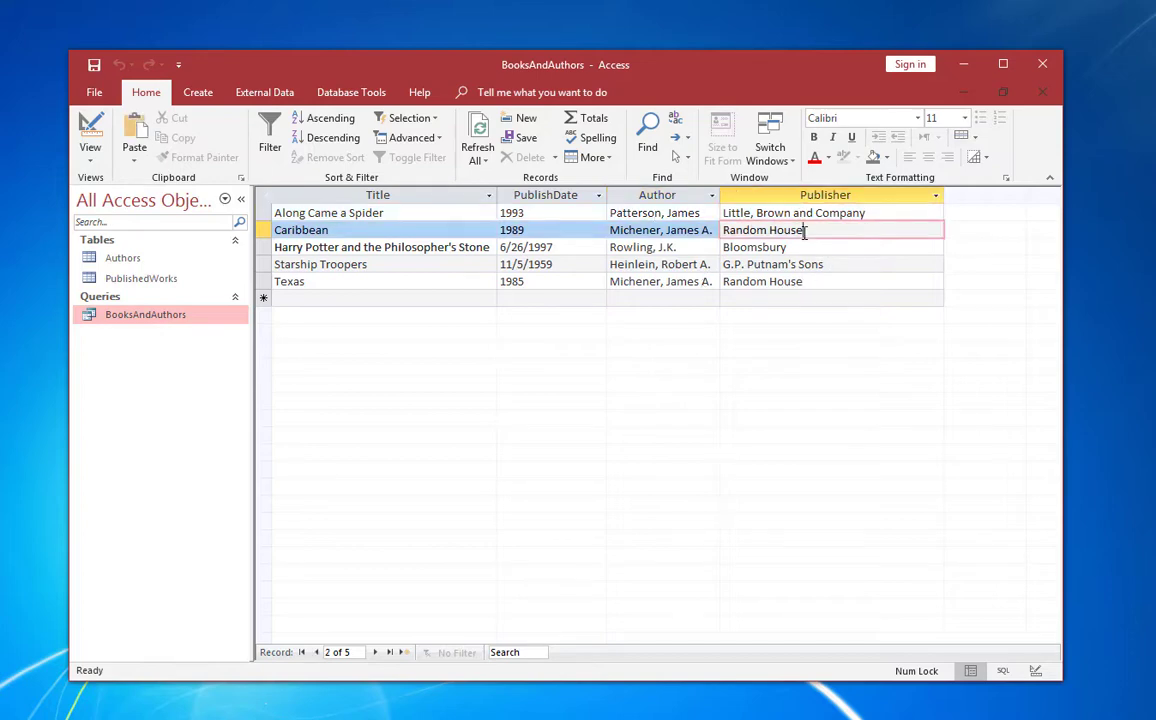
pyautogui.click(805, 262)
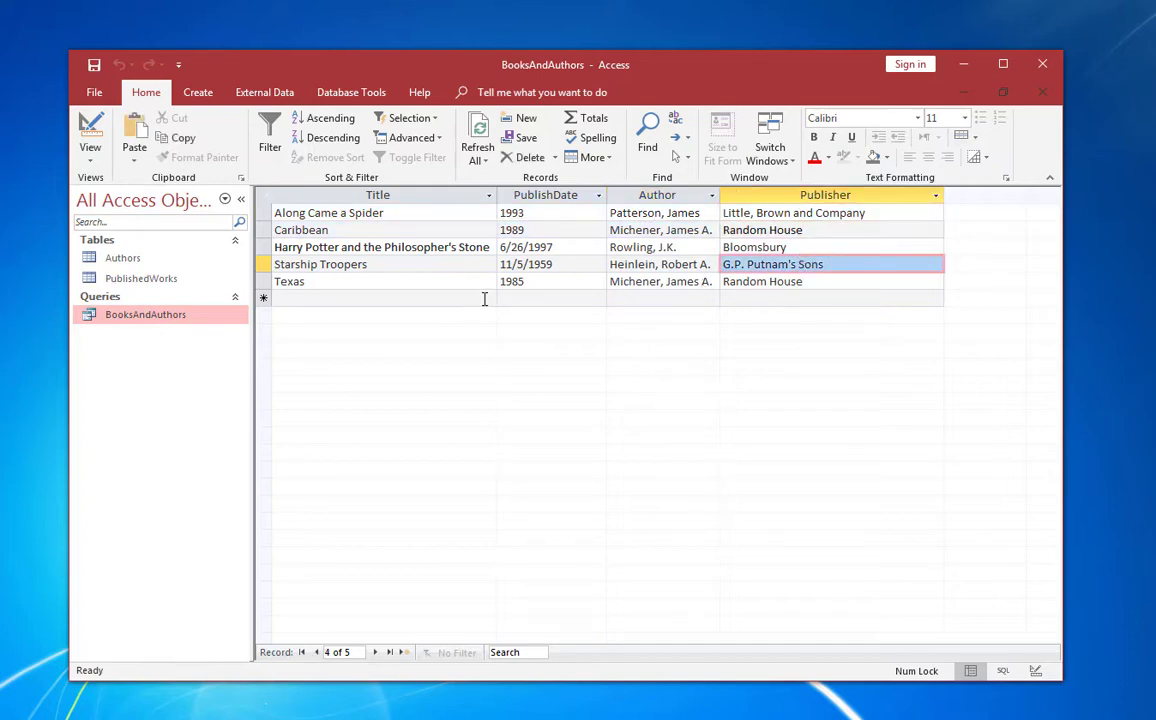
pyautogui.click(428, 229)
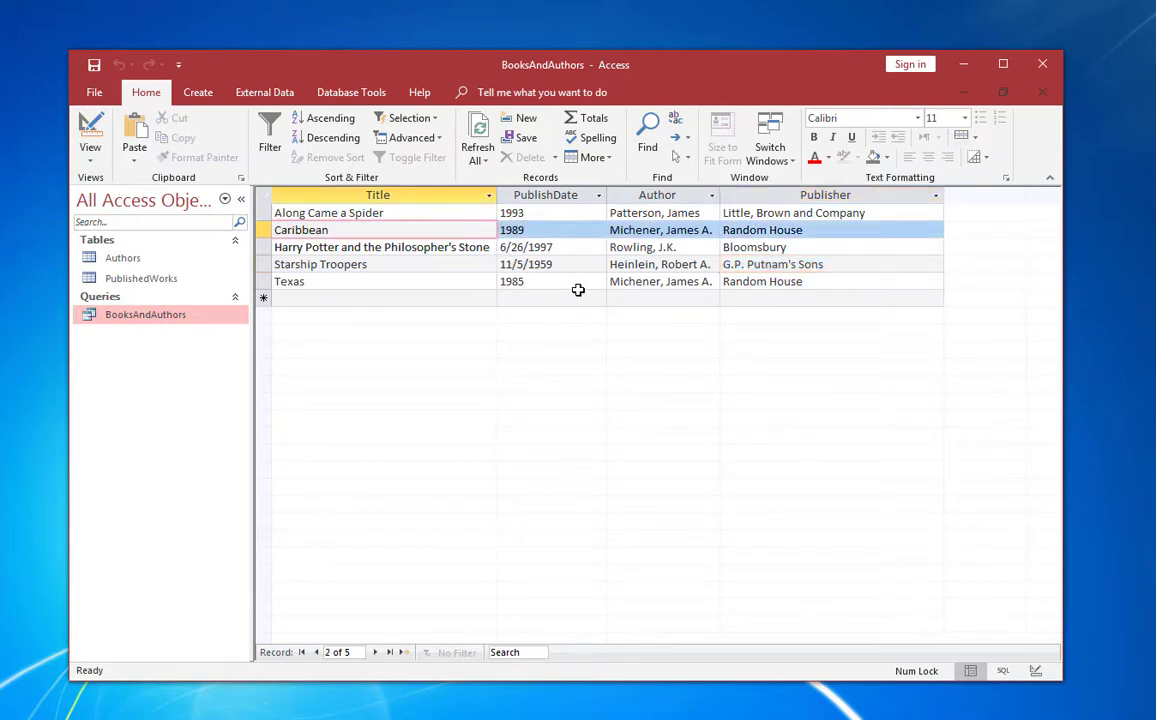
pyautogui.click(85, 124)
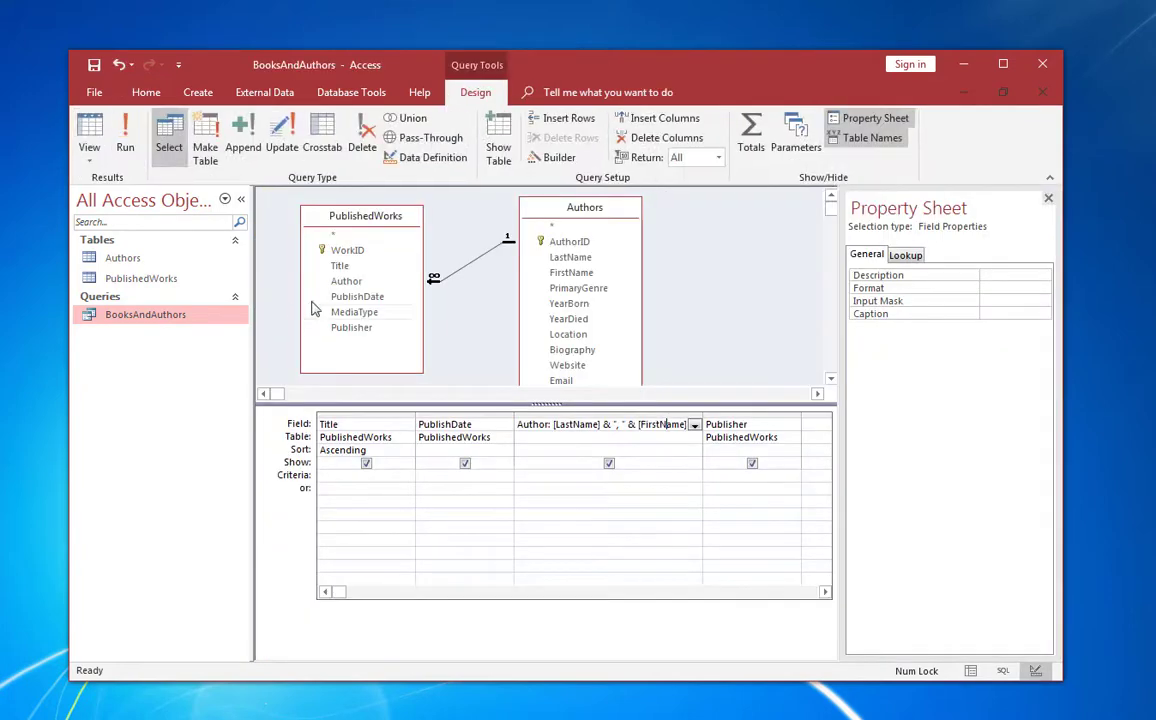
pyautogui.click(365, 450)
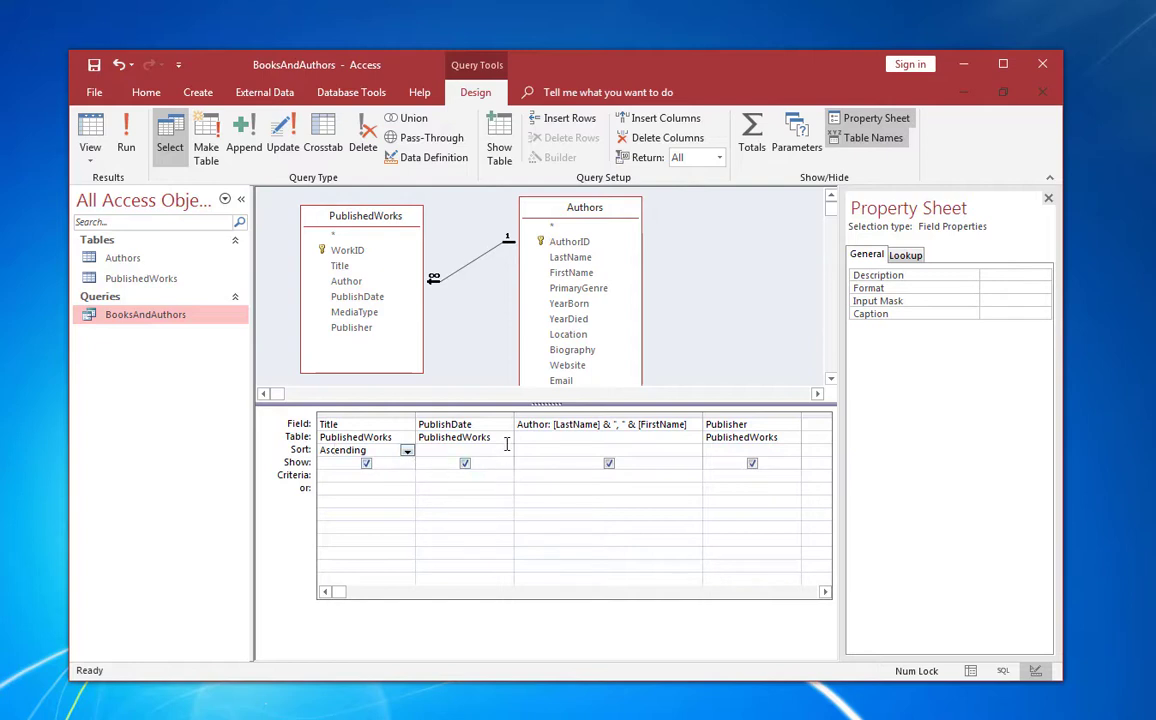
pyautogui.click(407, 451)
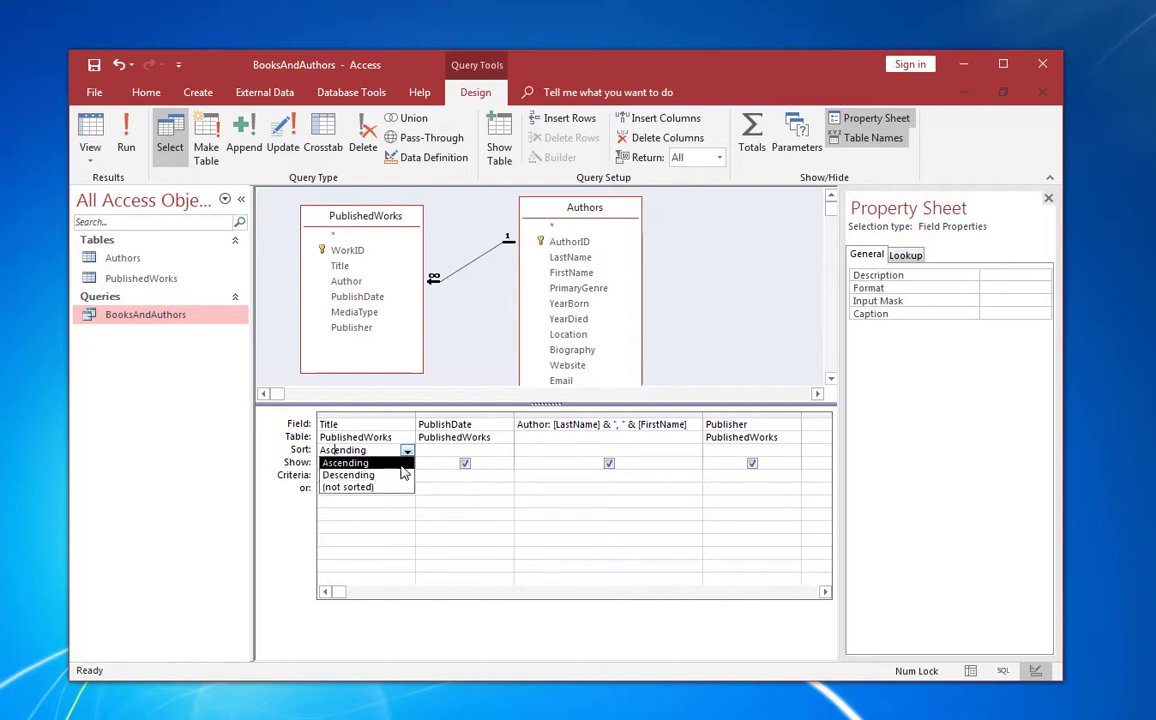
pyautogui.click(407, 452)
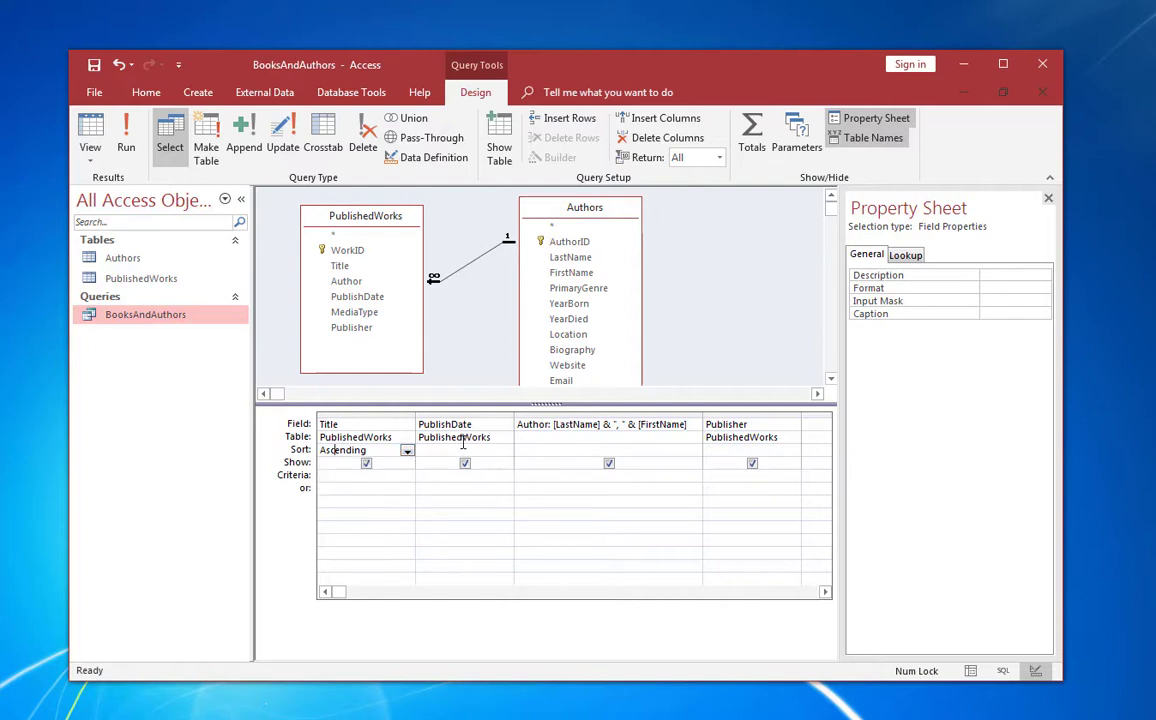
pyautogui.click(458, 439)
pyautogui.click(455, 450)
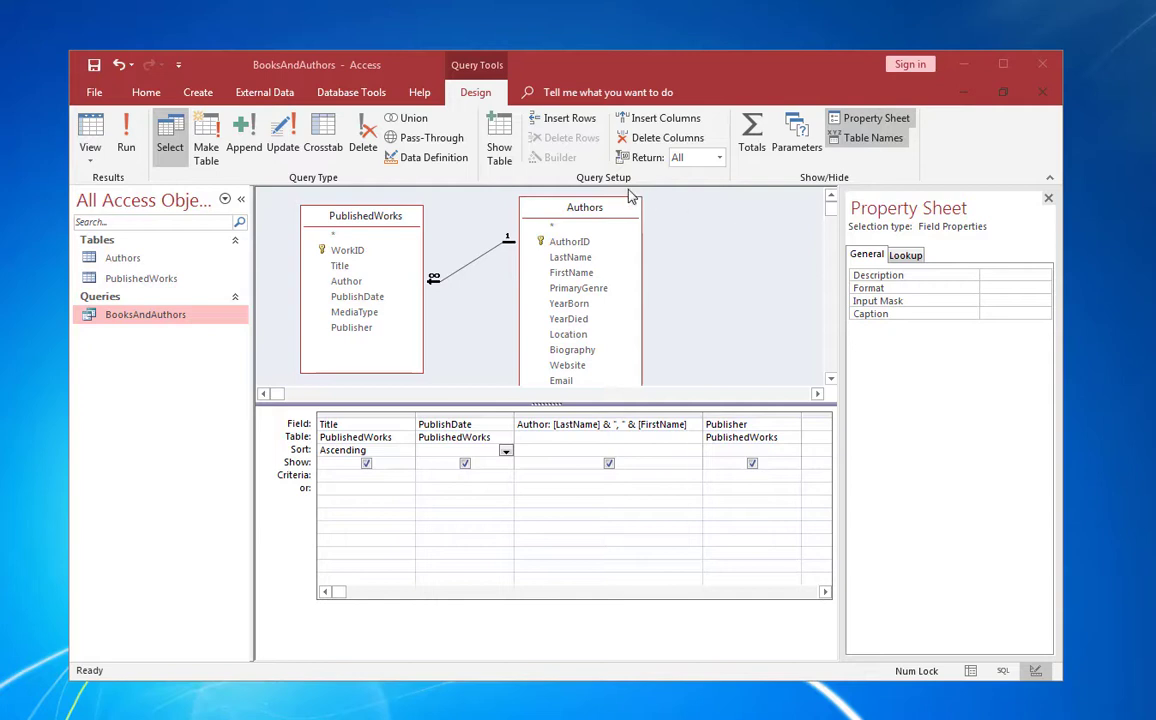
pyautogui.click(601, 212)
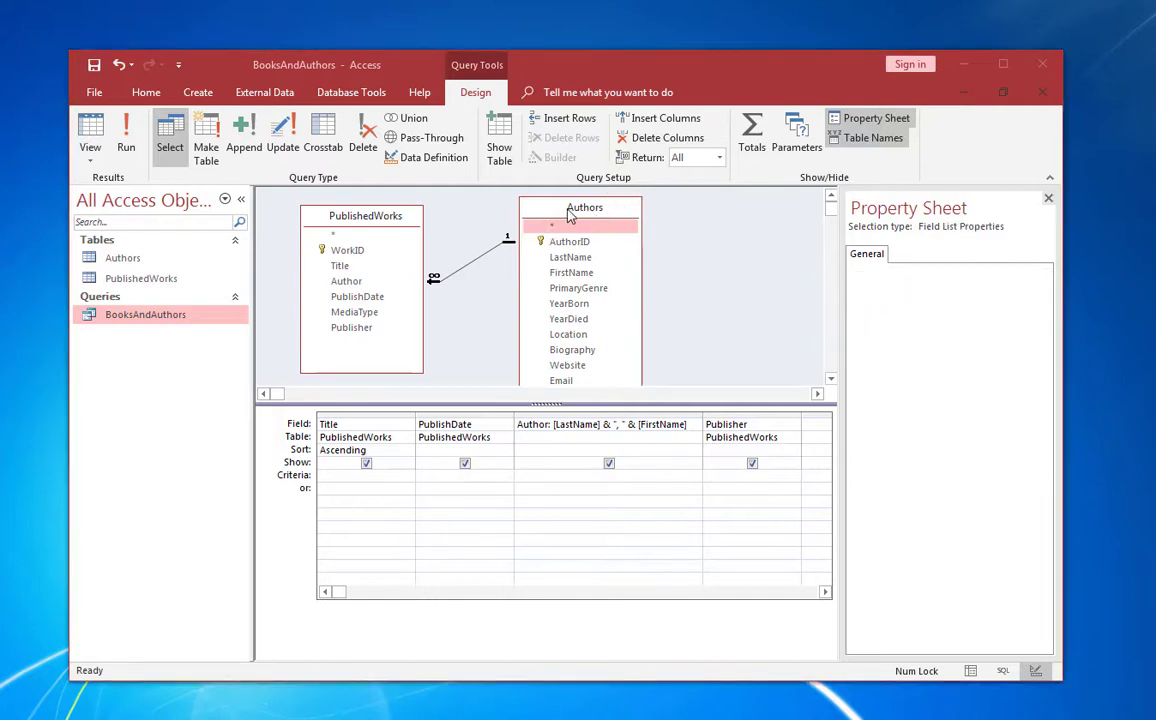
pyautogui.click(348, 212)
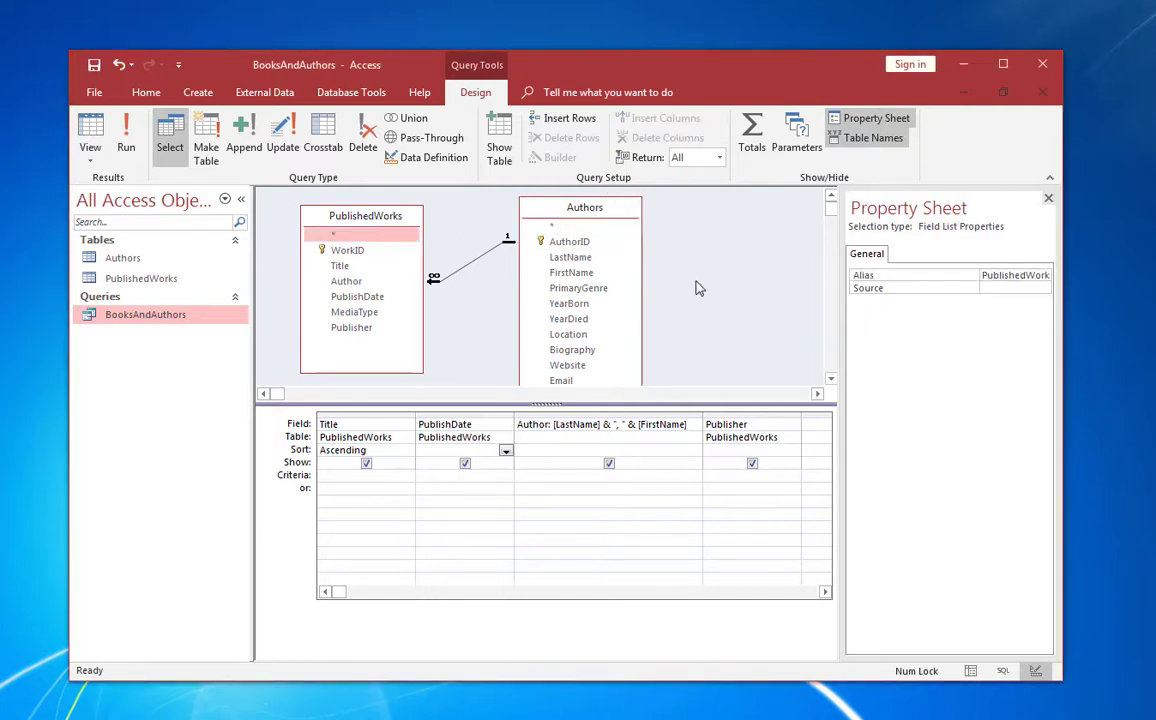